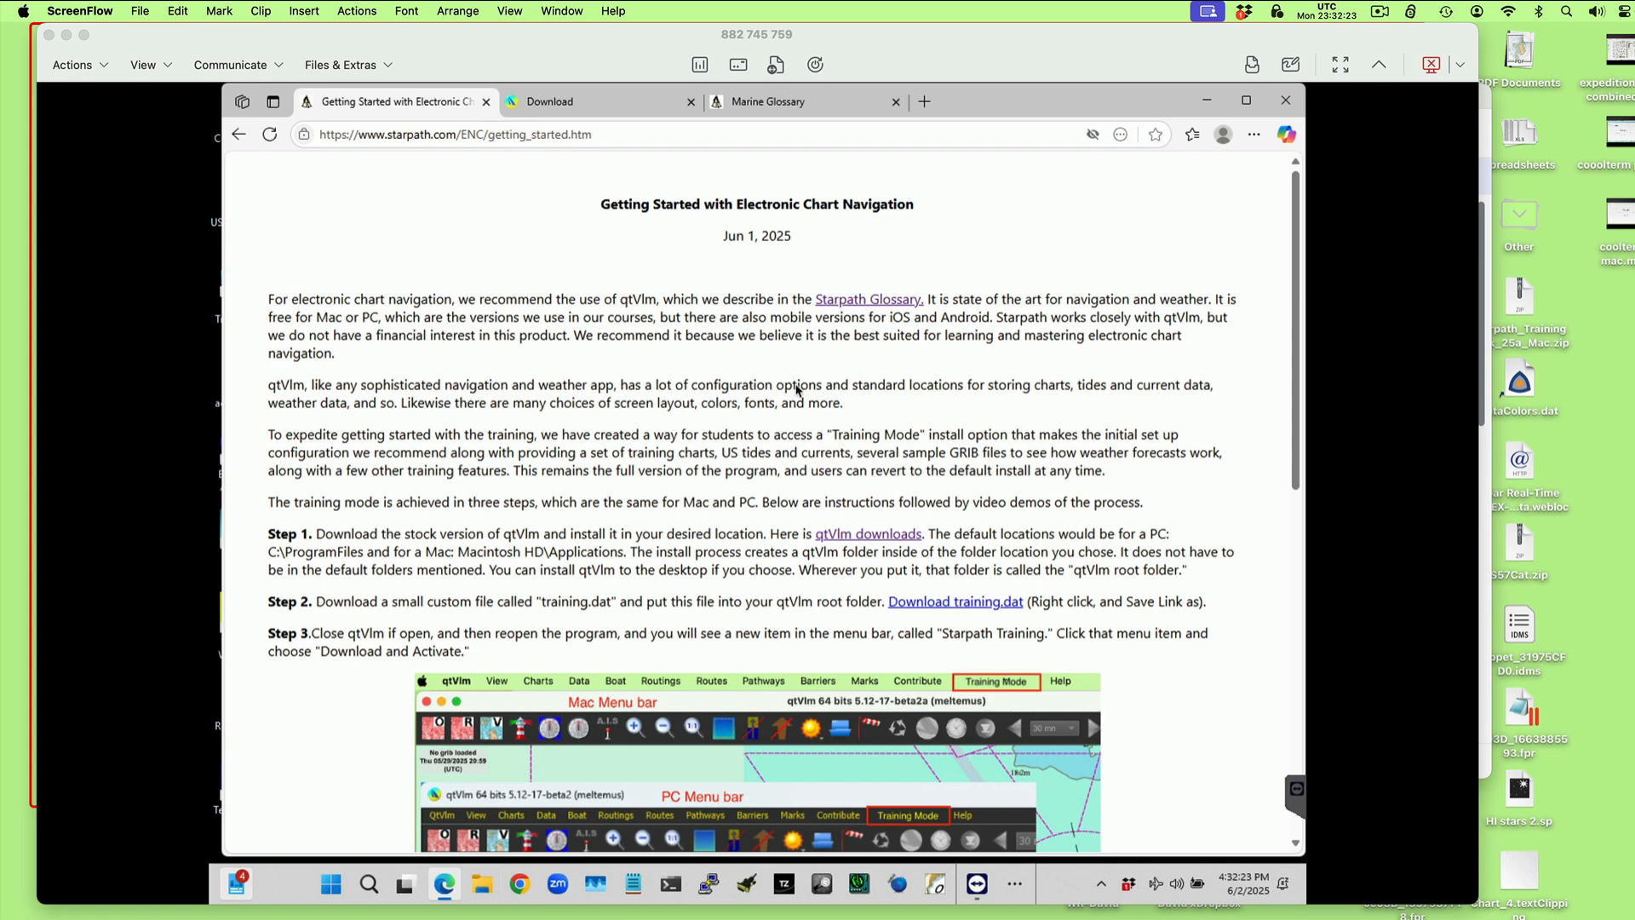
- Skim the Getting Started with Electronic Chart Navigation page and read the qtVlm entry in the already open Marine Glossary
scroll(641, 628, down, 3)
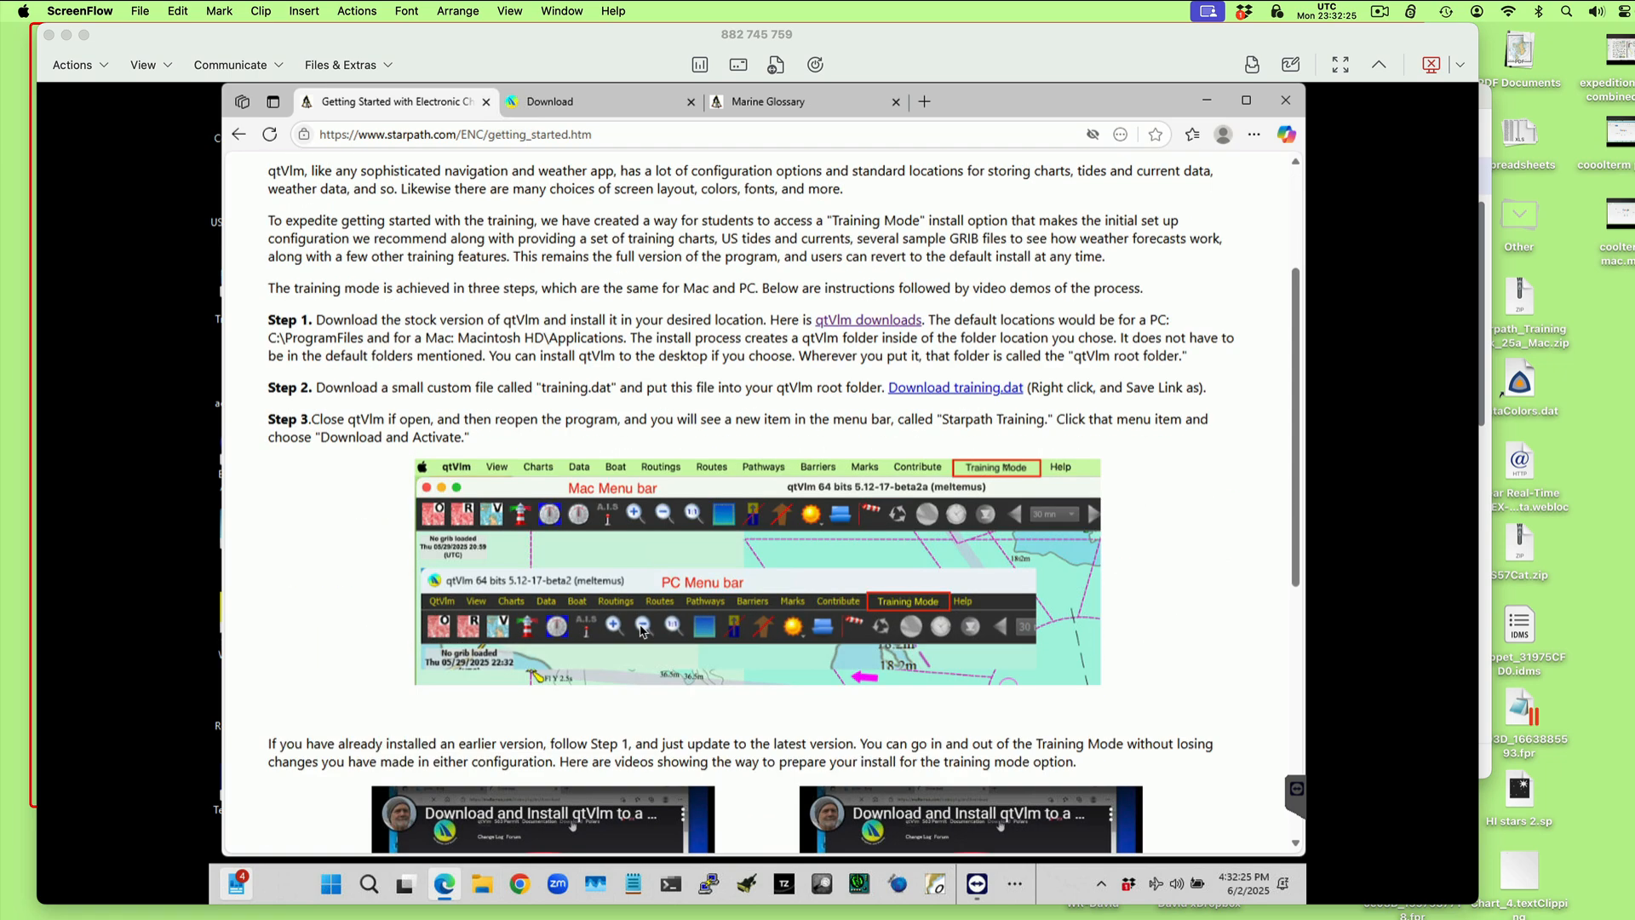
scroll(686, 396, up, 3)
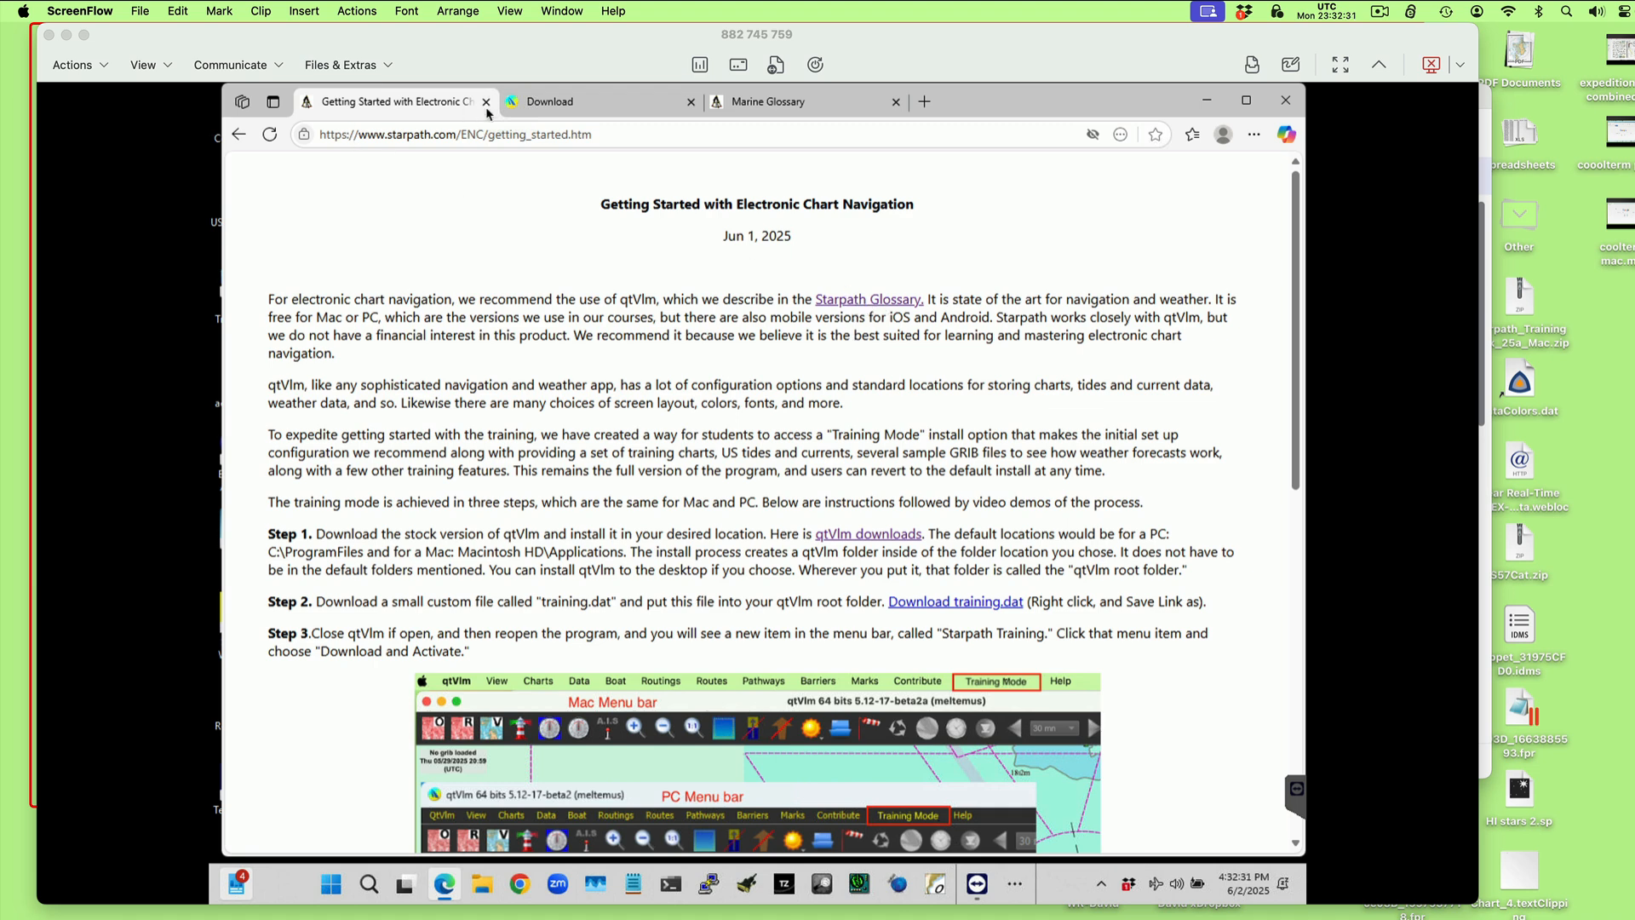
click(813, 97)
click(813, 98)
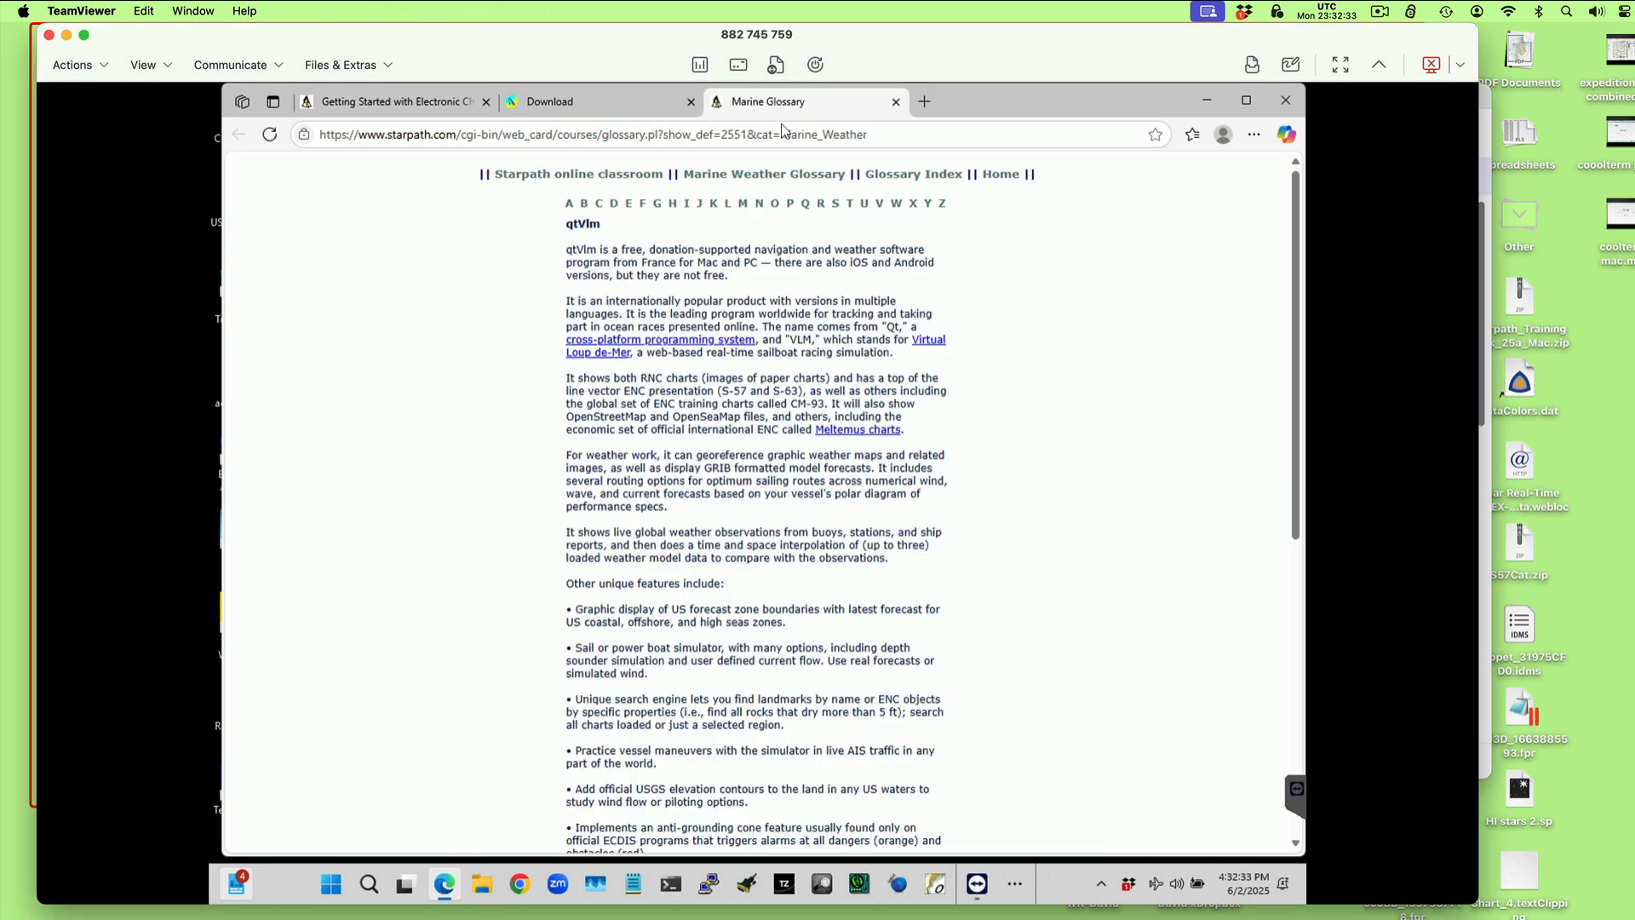
scroll(763, 647, down, 6)
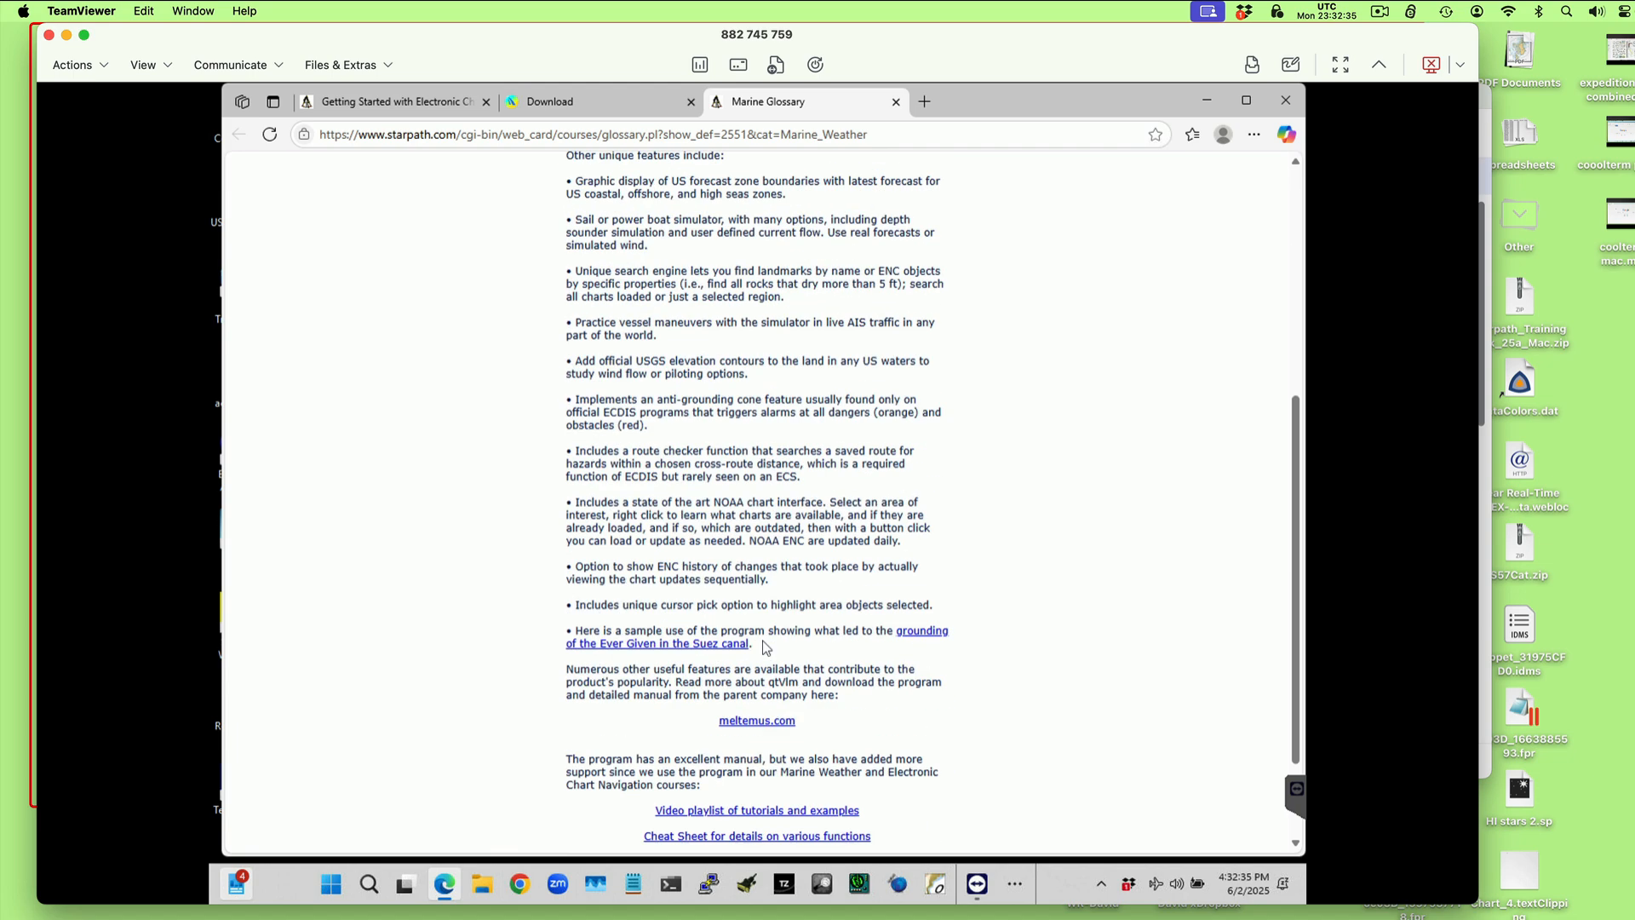
scroll(762, 647, up, 6)
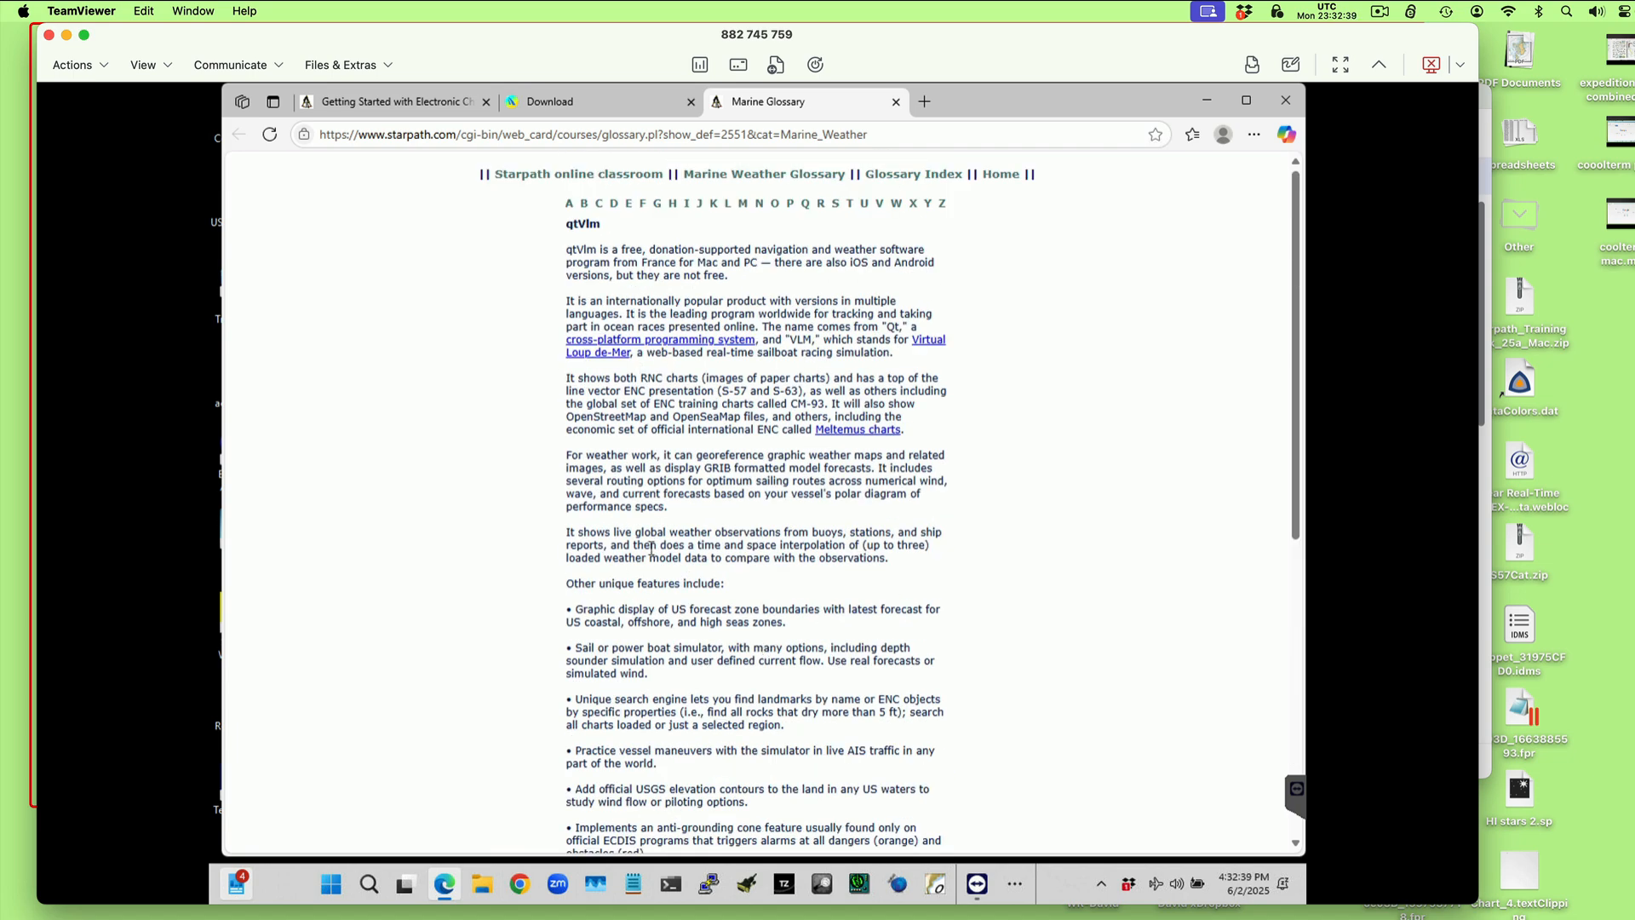
- Return to the Getting Started page and review the three steps for setting up the qtVlm training mode
click(417, 104)
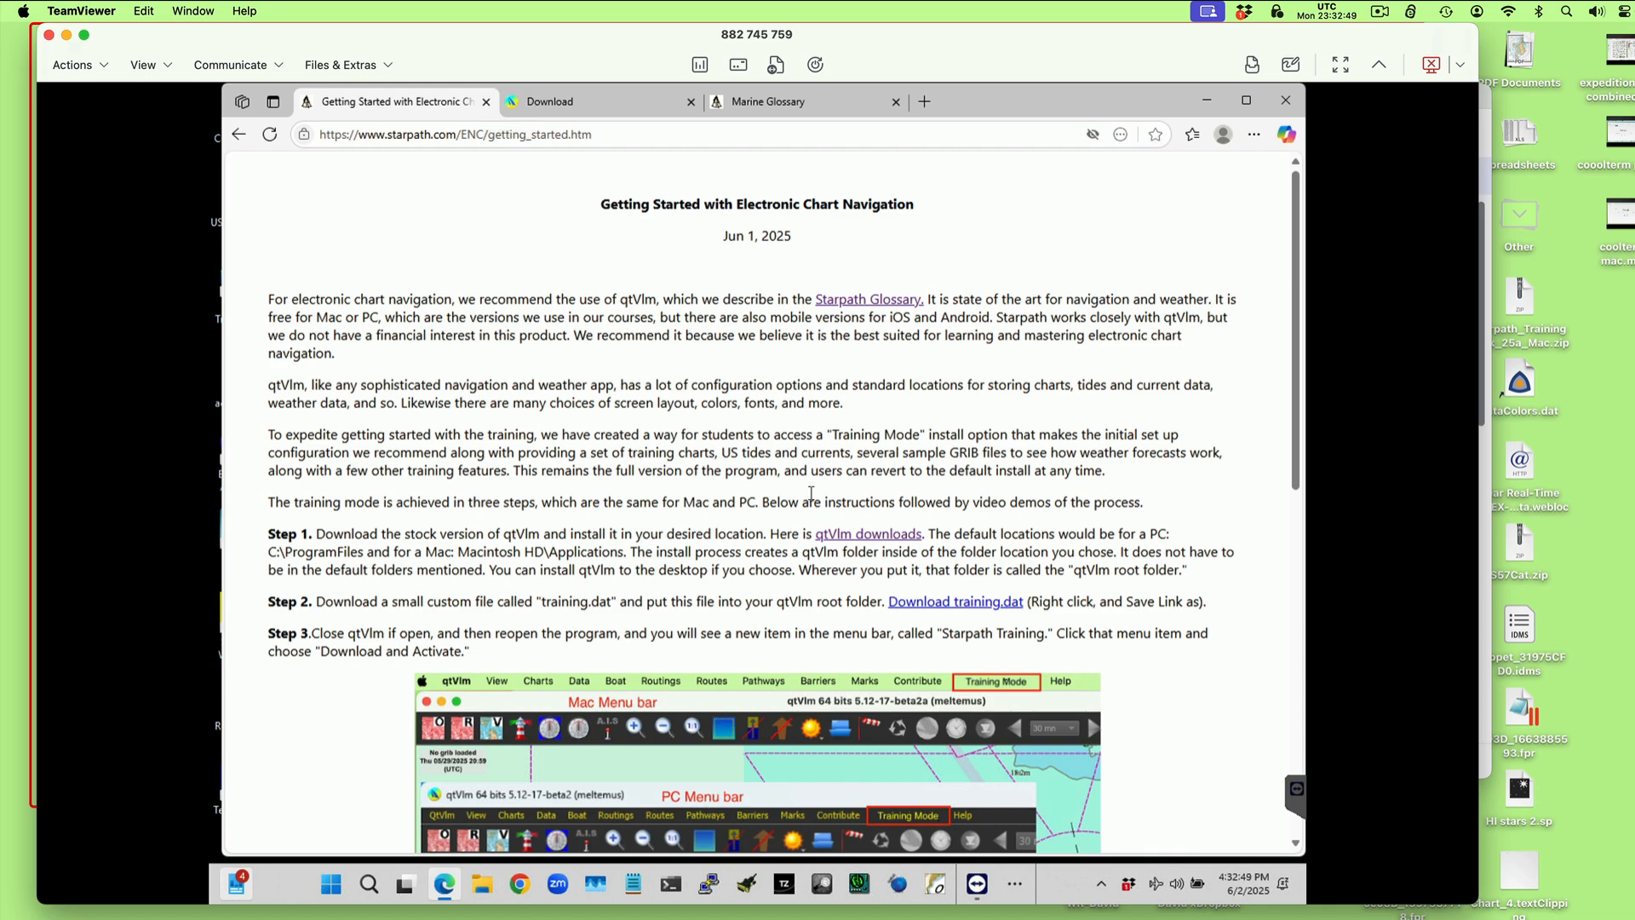
scroll(811, 494, down, 2)
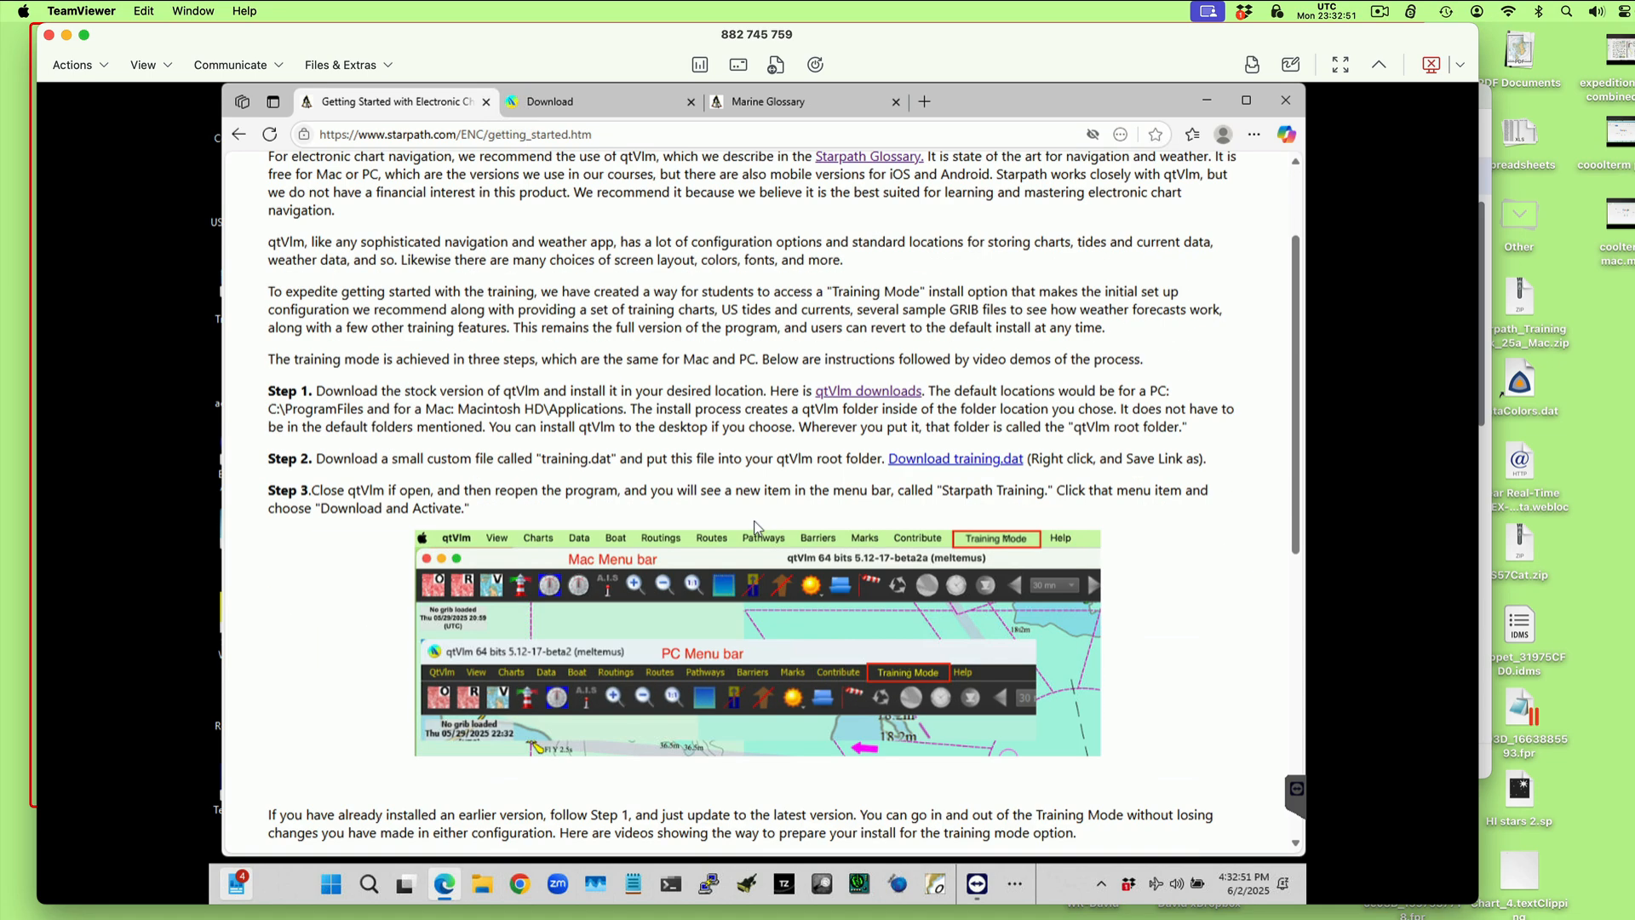
scroll(729, 464, up, 2)
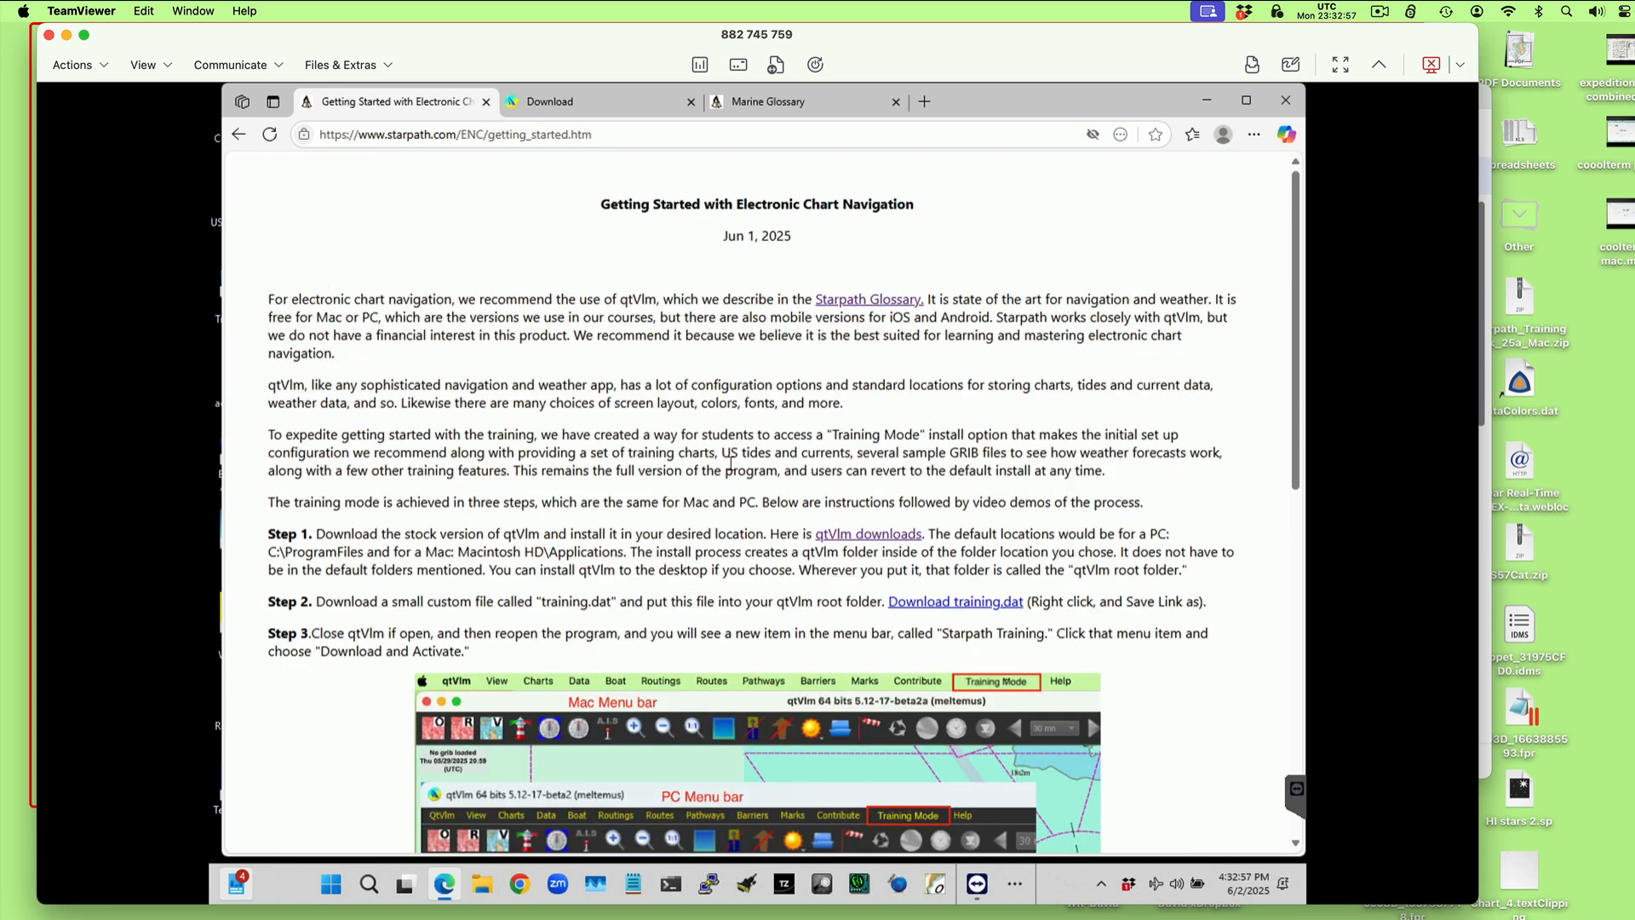
scroll(731, 460, down, 2)
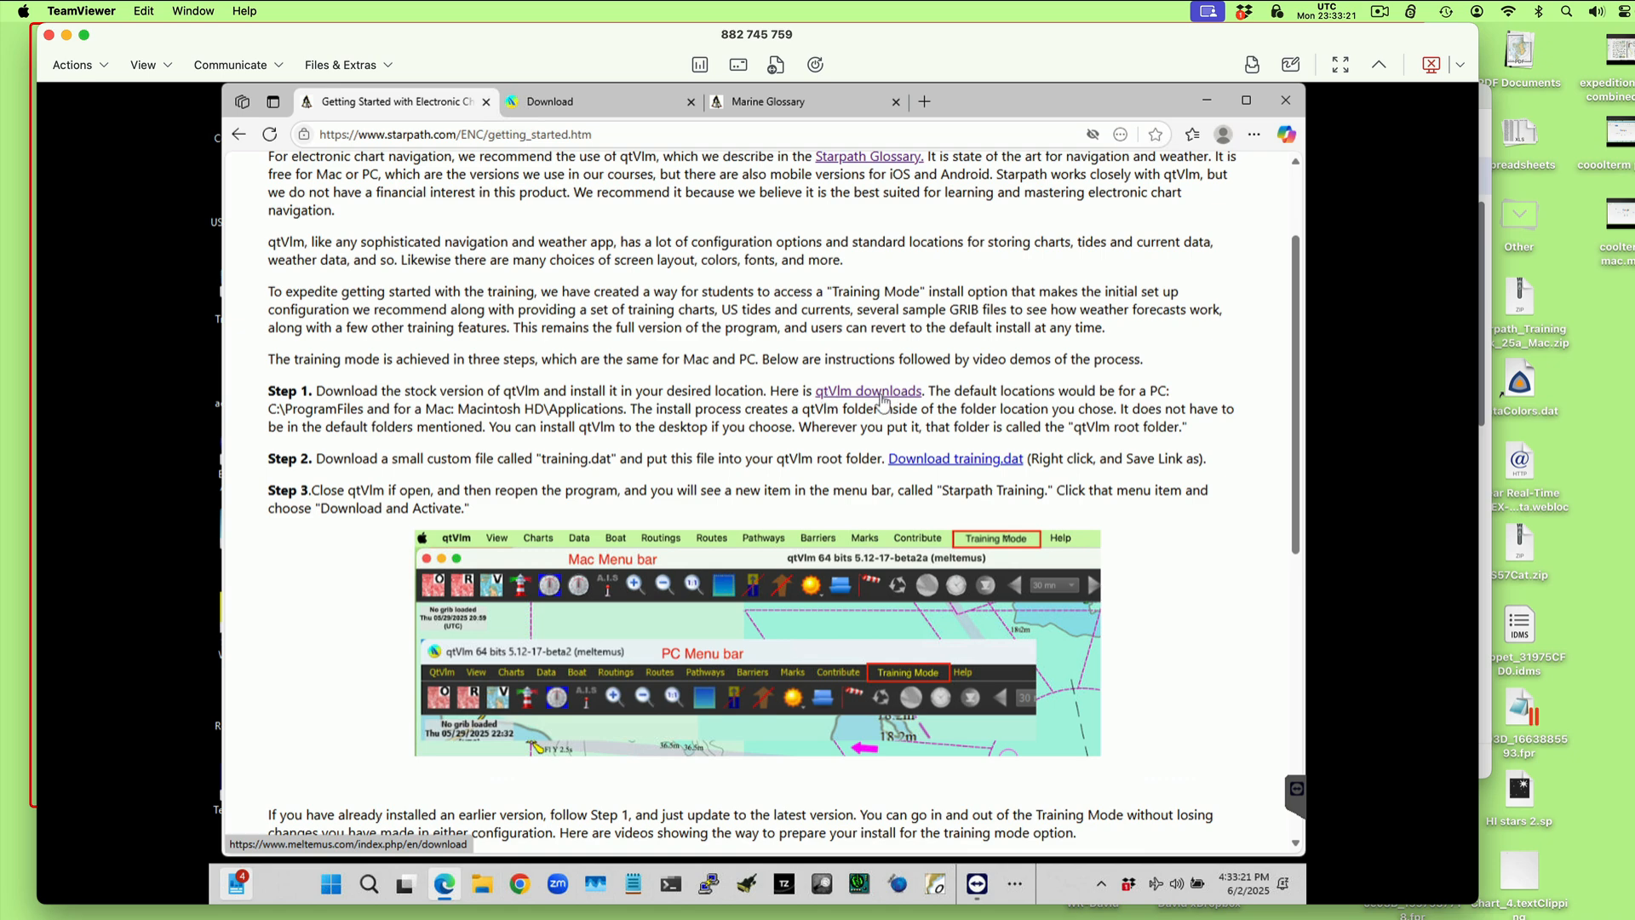
- Open the latest version category on the already open qtVlm download page and accept the site's cookies
click(568, 104)
scroll(571, 524, down, 3)
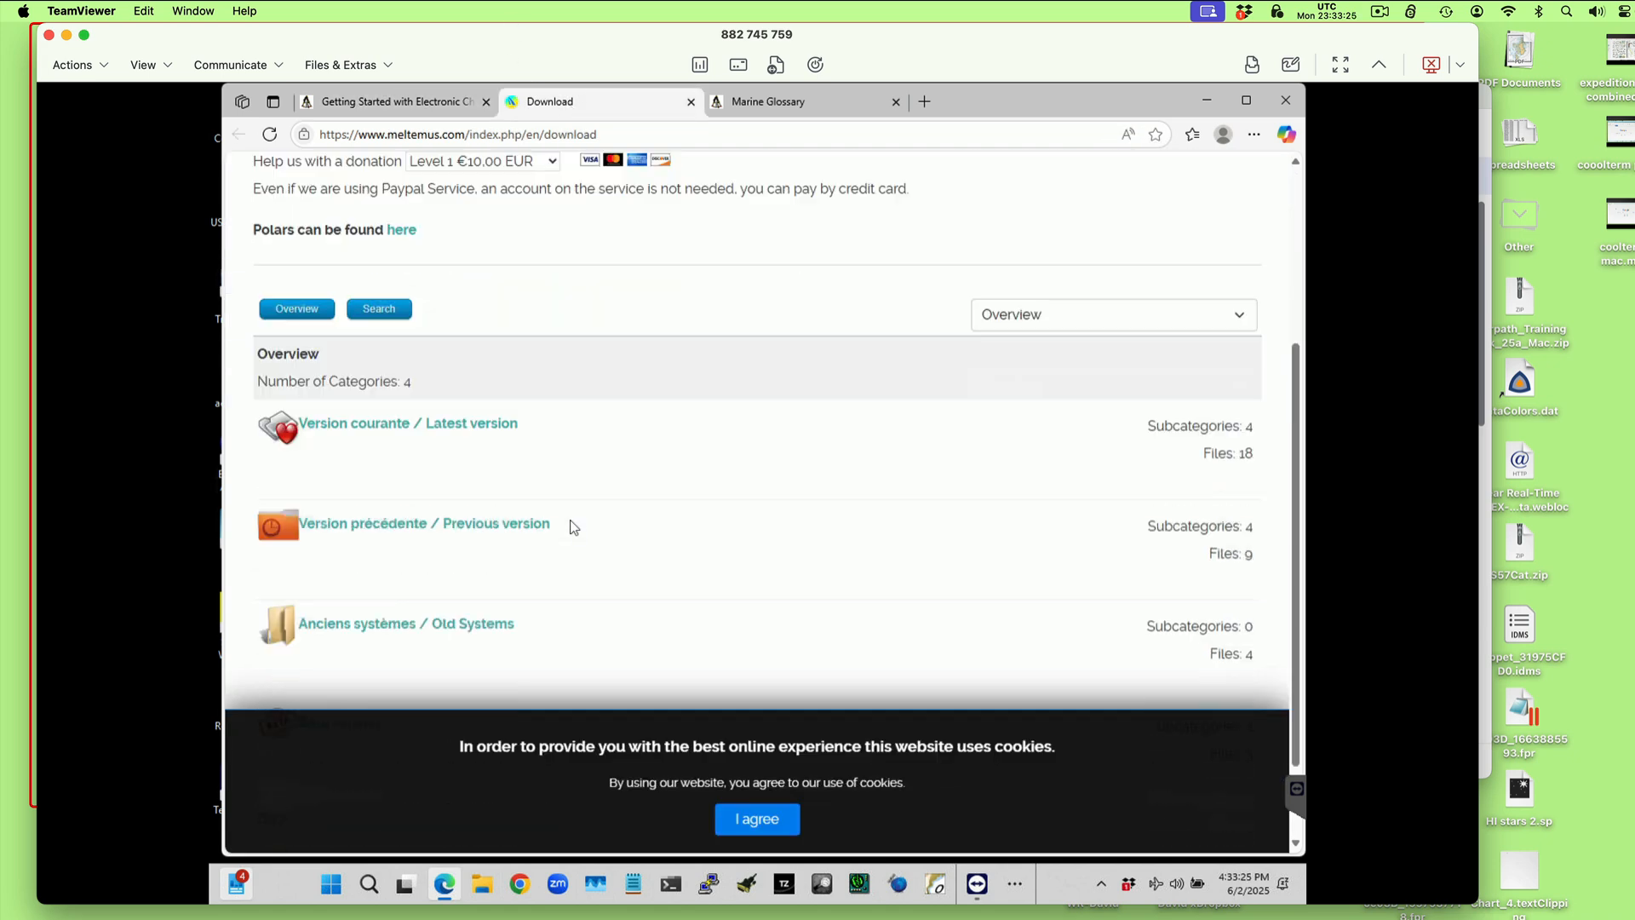
scroll(696, 518, down, 1)
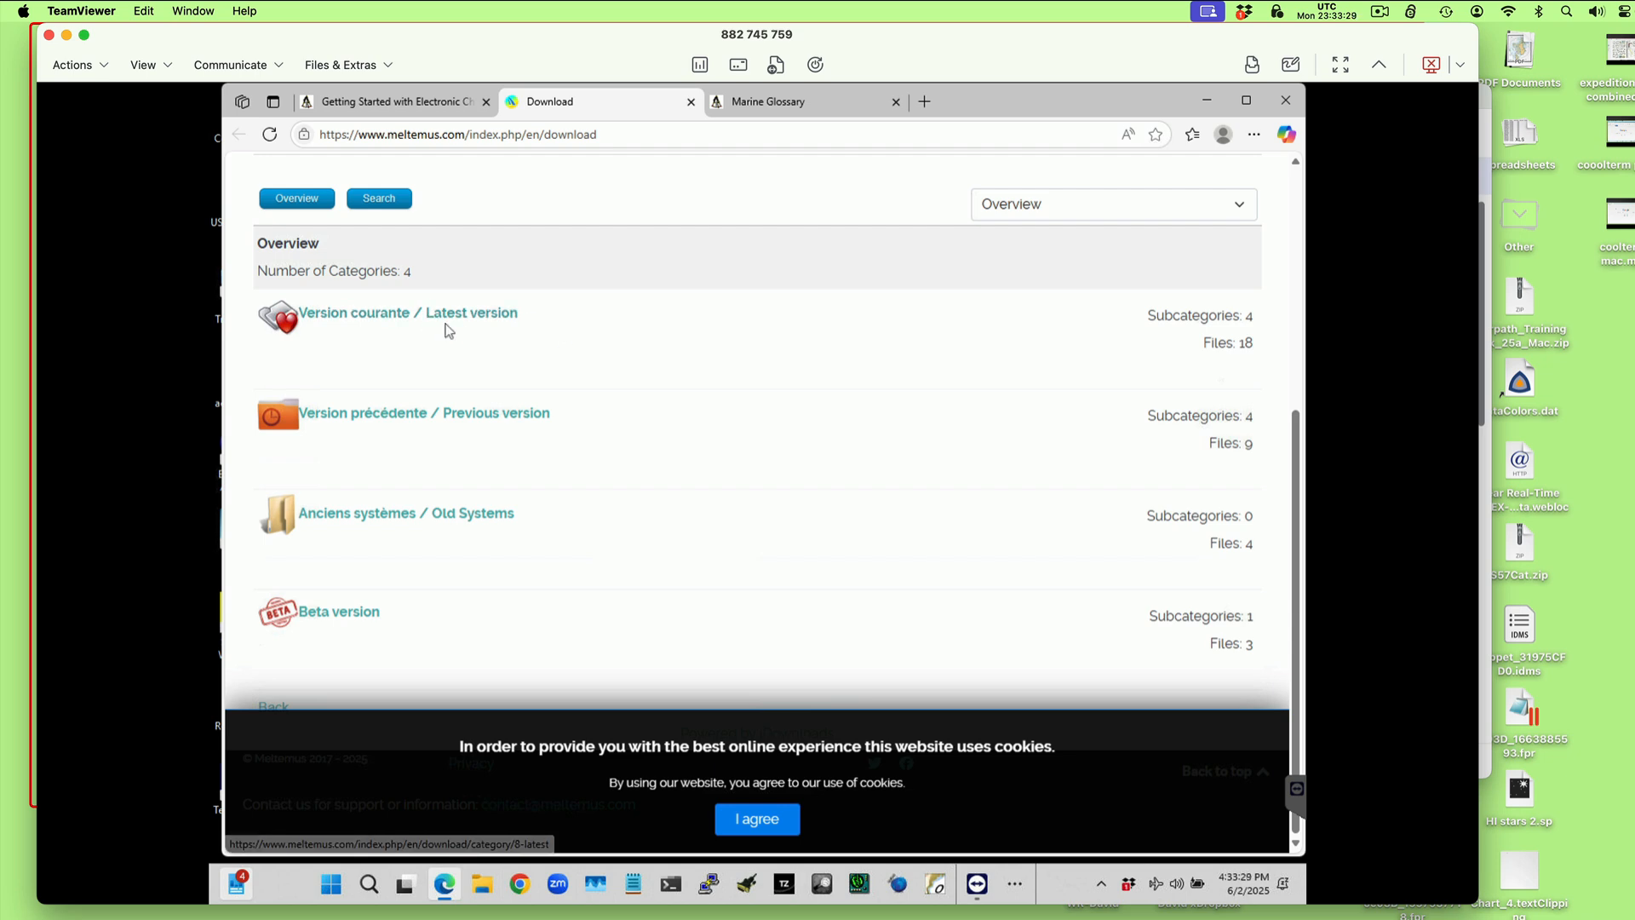
click(461, 319)
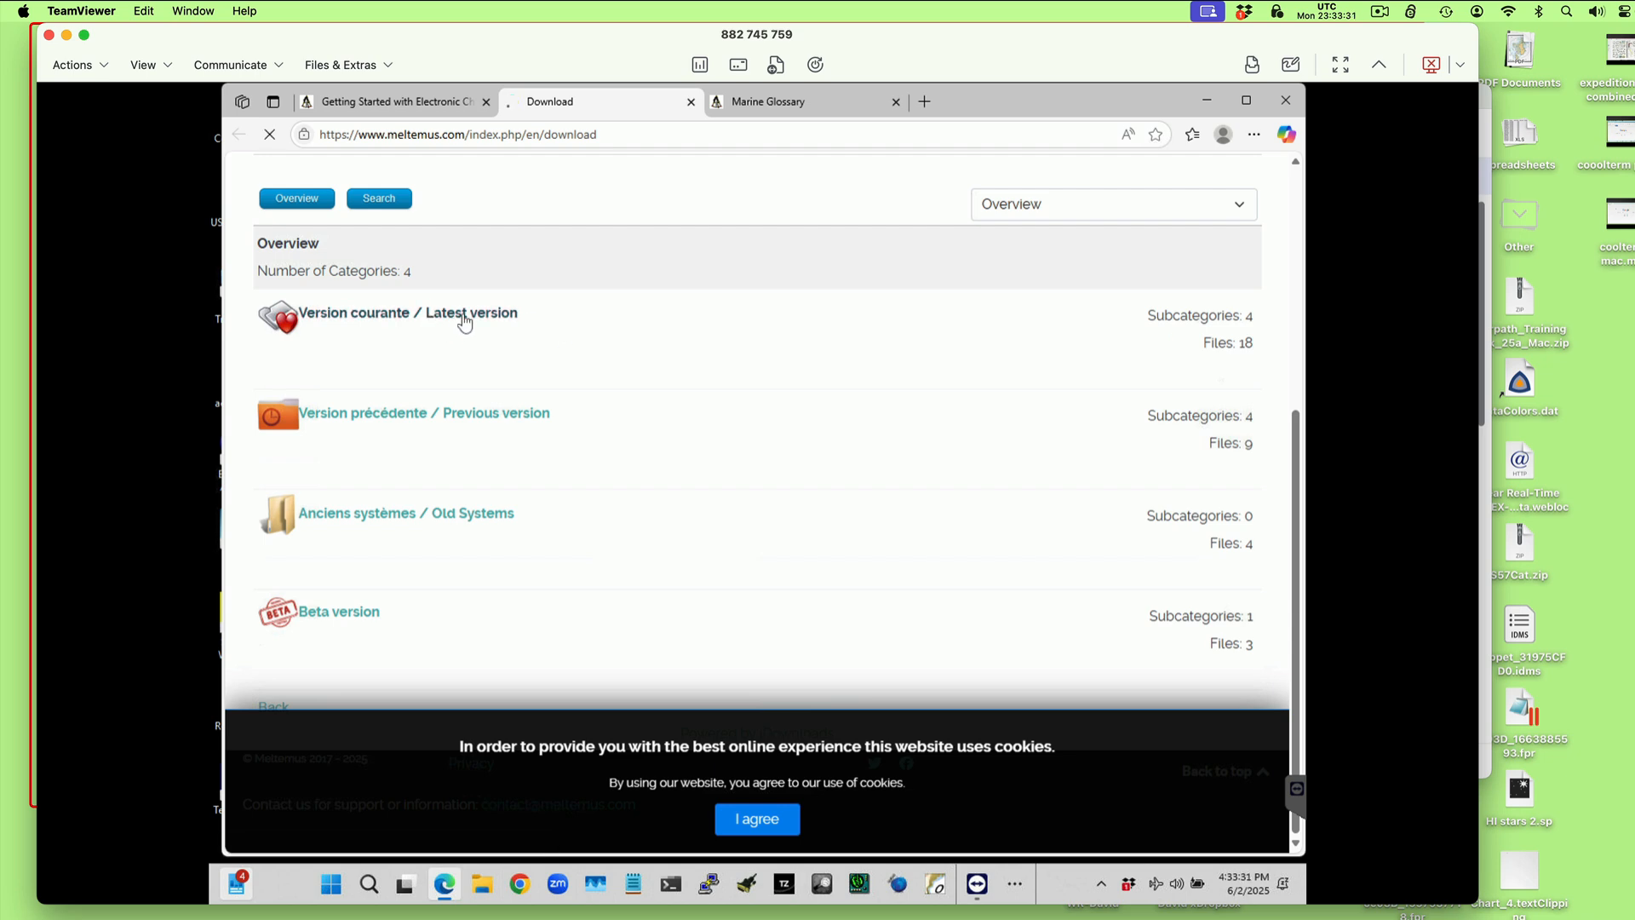
scroll(590, 640, down, 4)
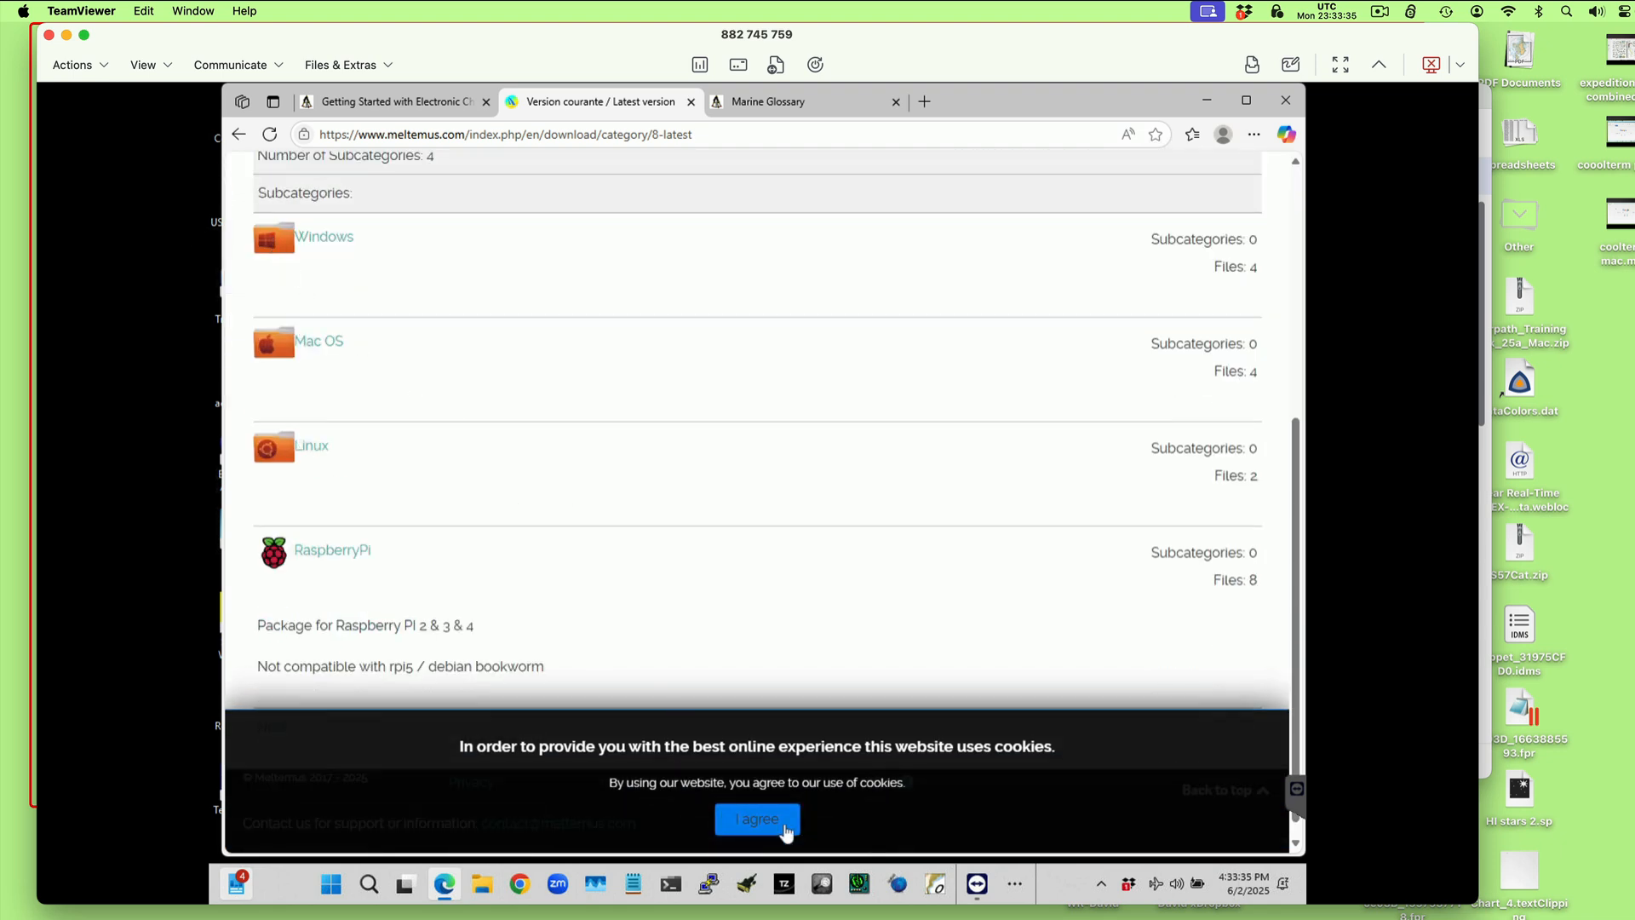
click(757, 819)
- Open the Windows subcategory of the latest version and examine the qtVlm files offered there
scroll(559, 576, up, 2)
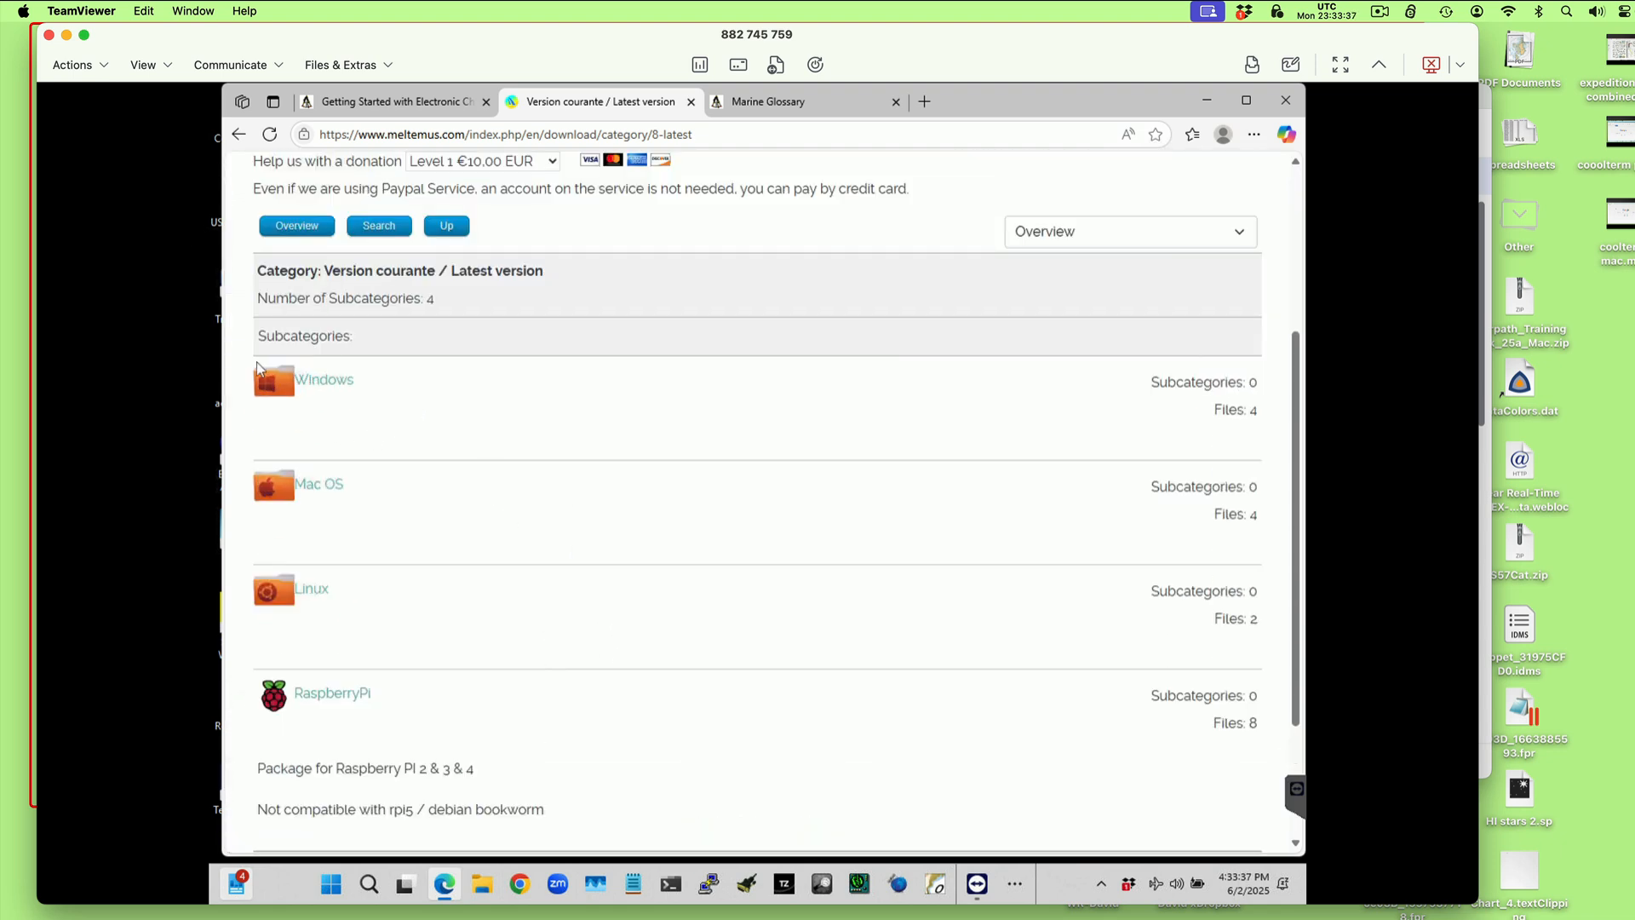
click(322, 385)
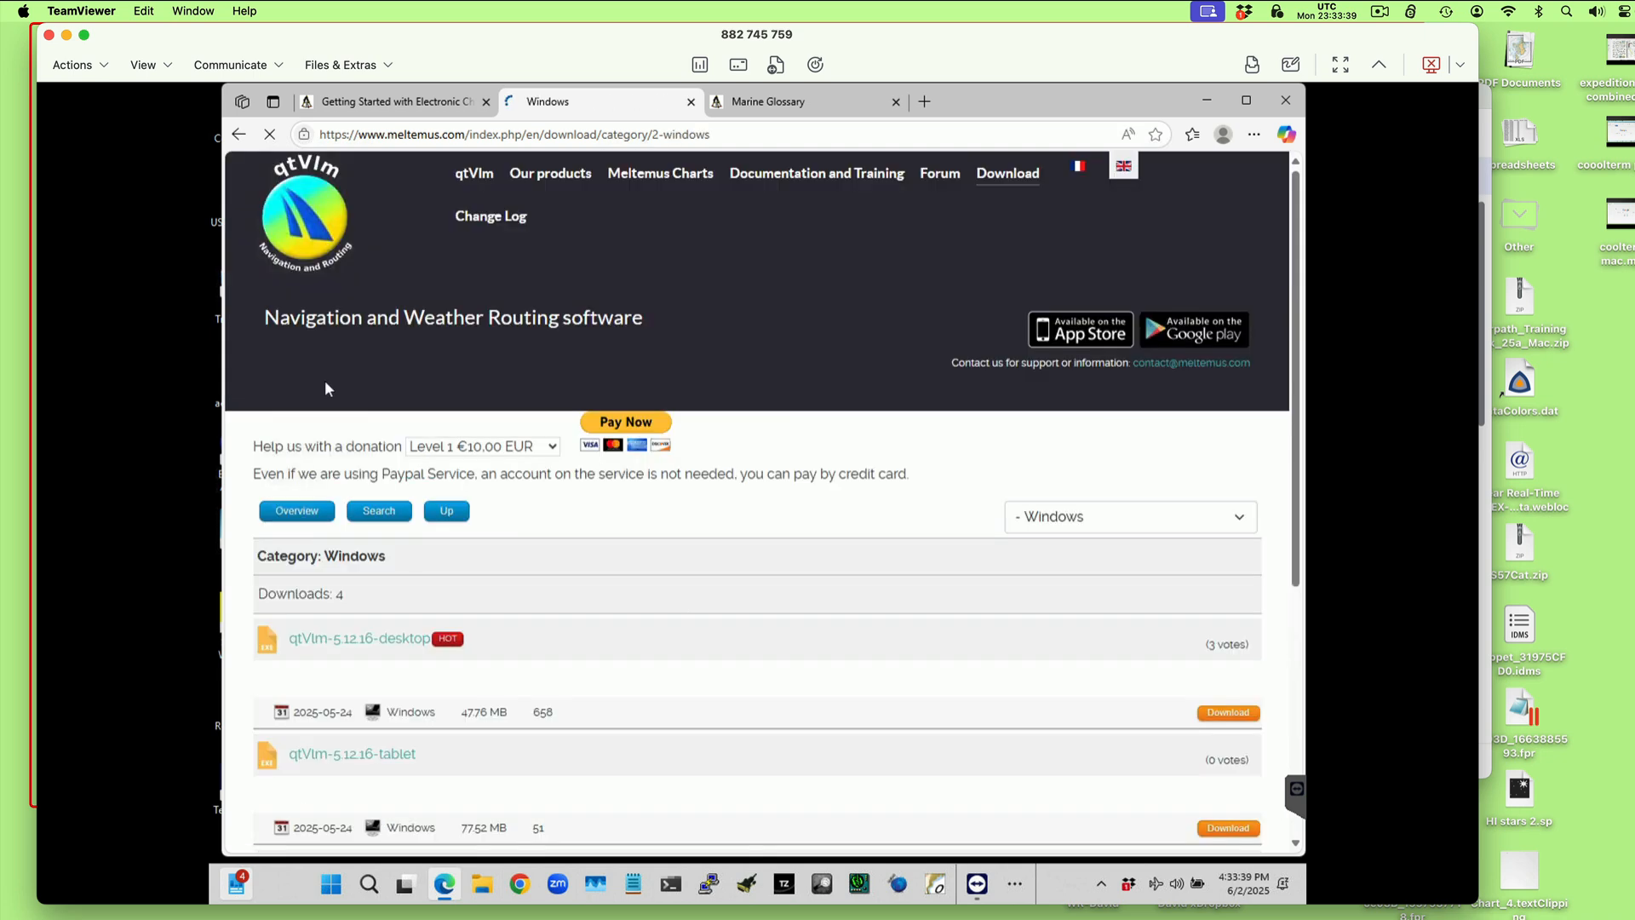
scroll(620, 574, down, 3)
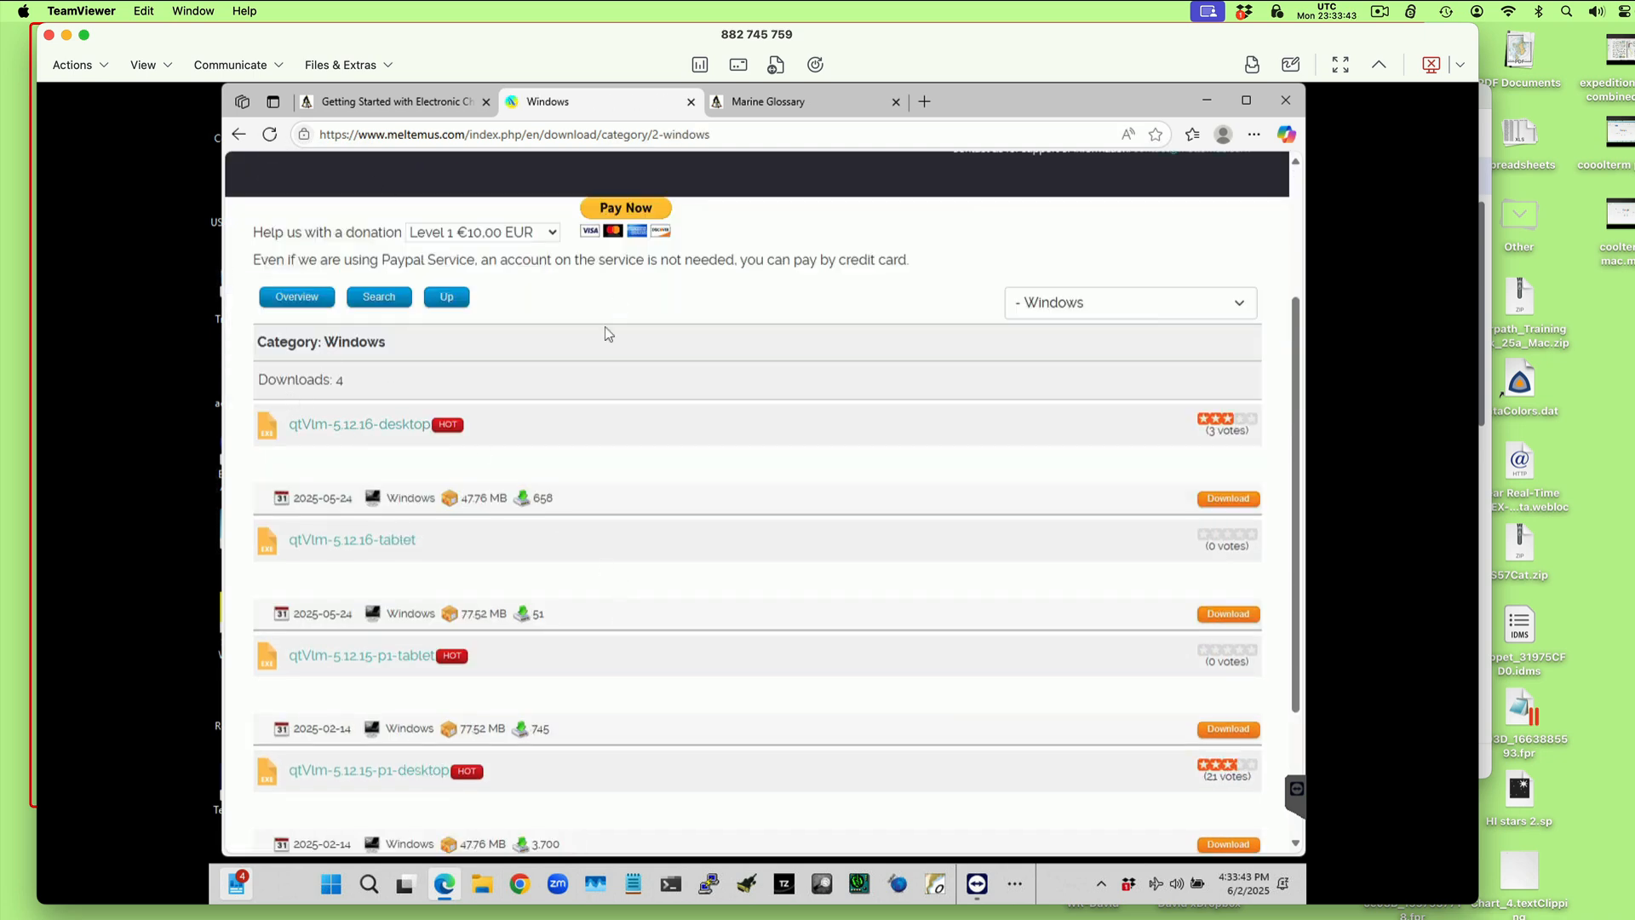
scroll(695, 487, down, 3)
scroll(694, 487, up, 3)
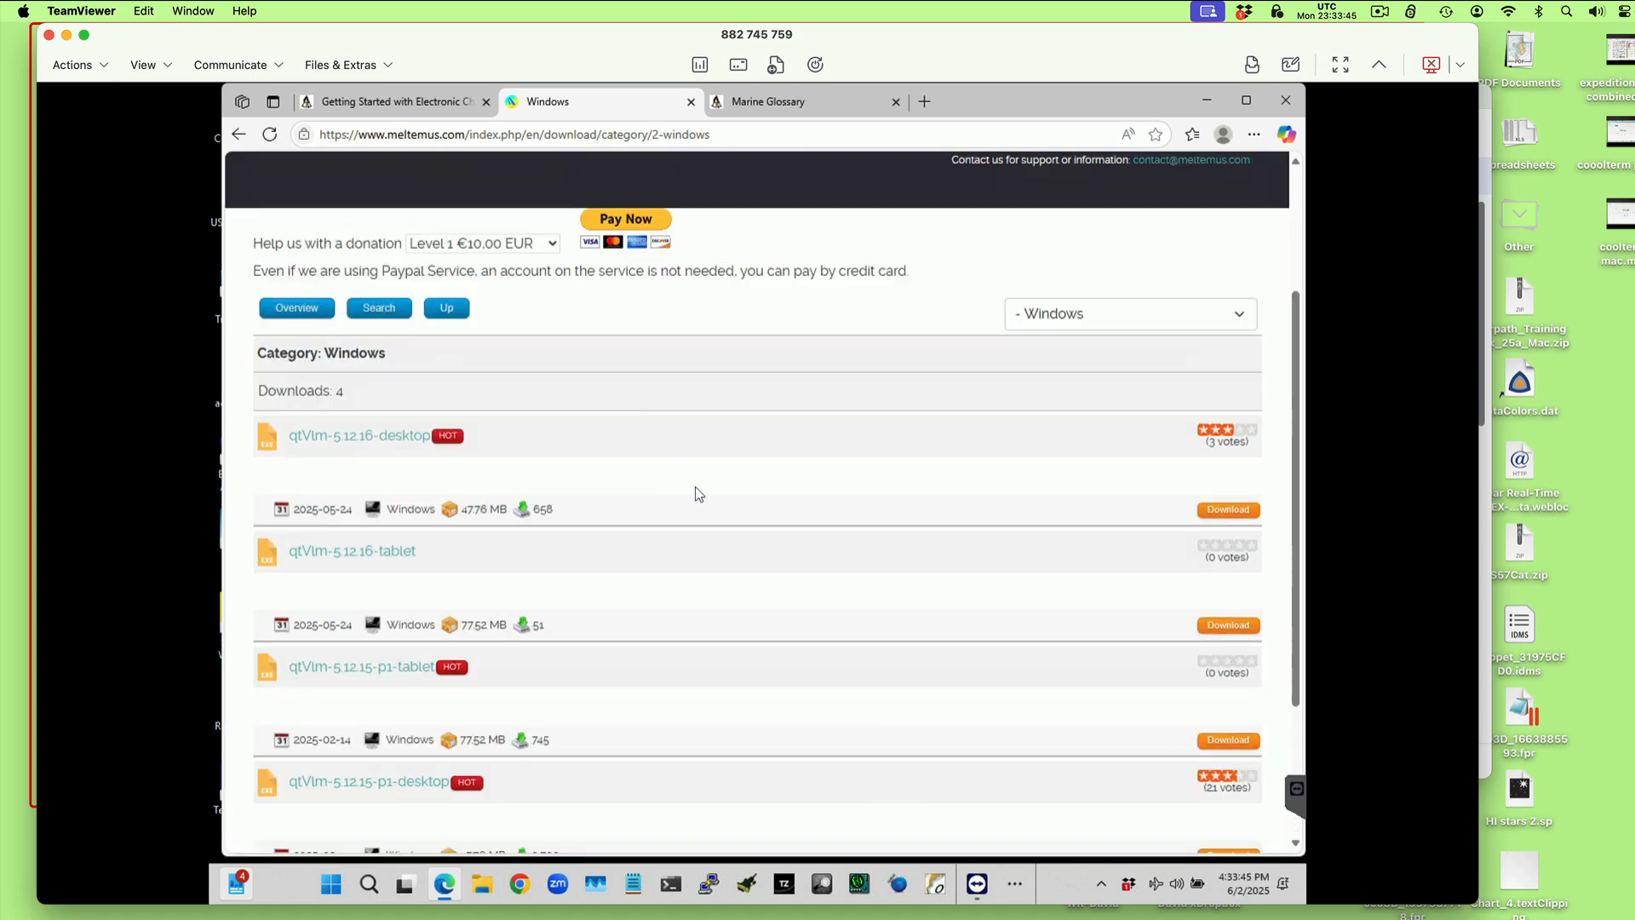
scroll(695, 493, up, 2)
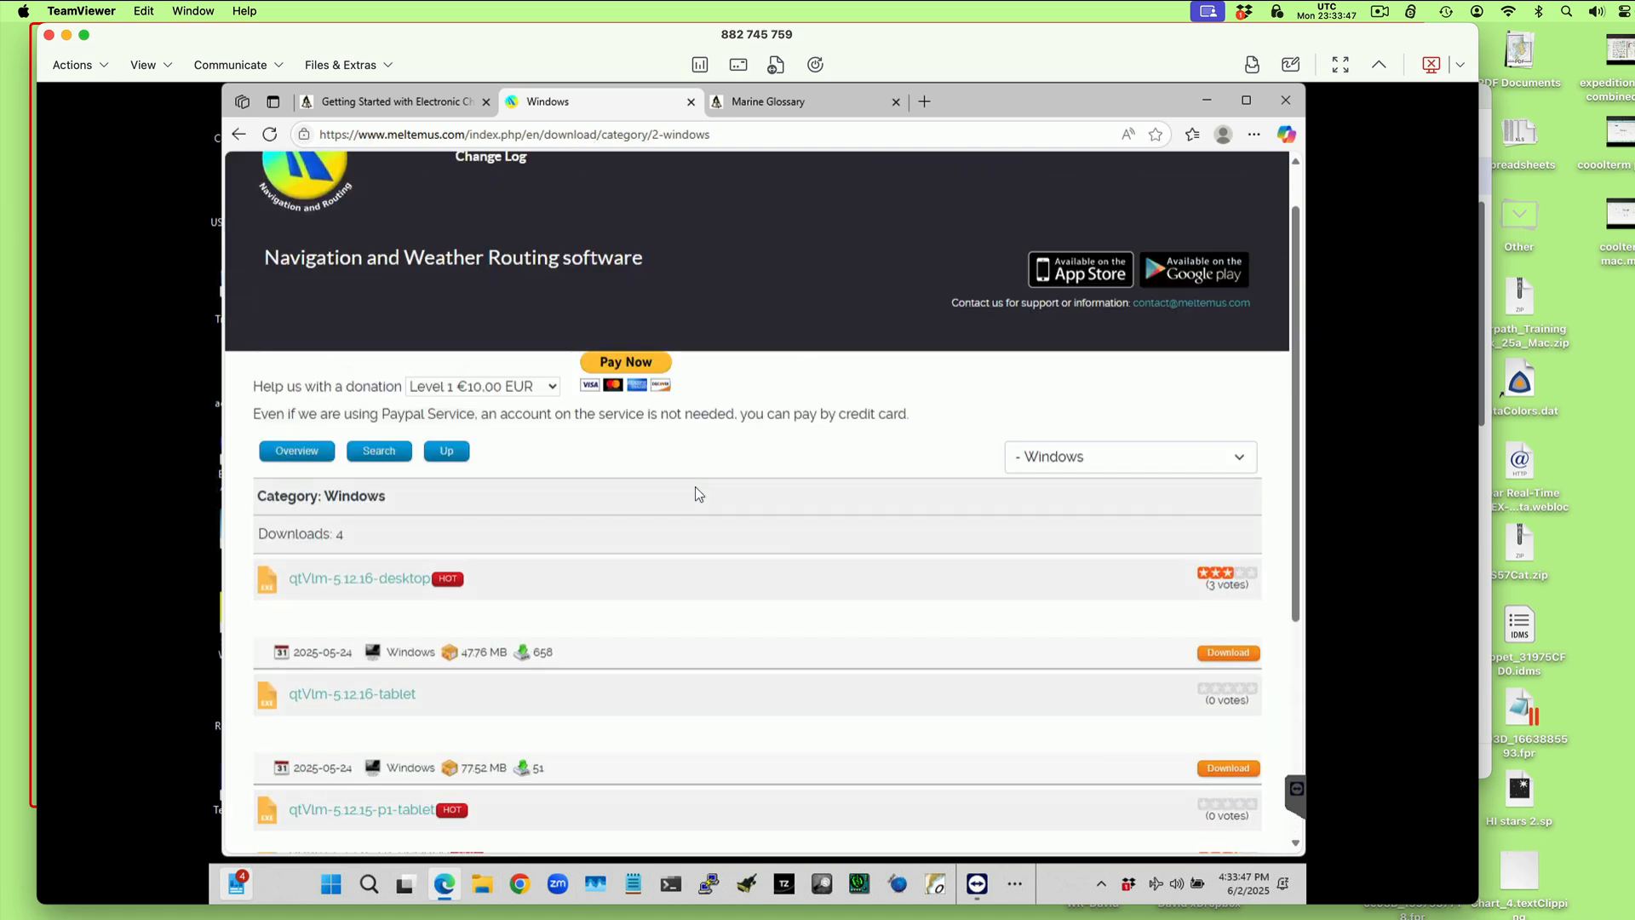
scroll(673, 515, up, 1)
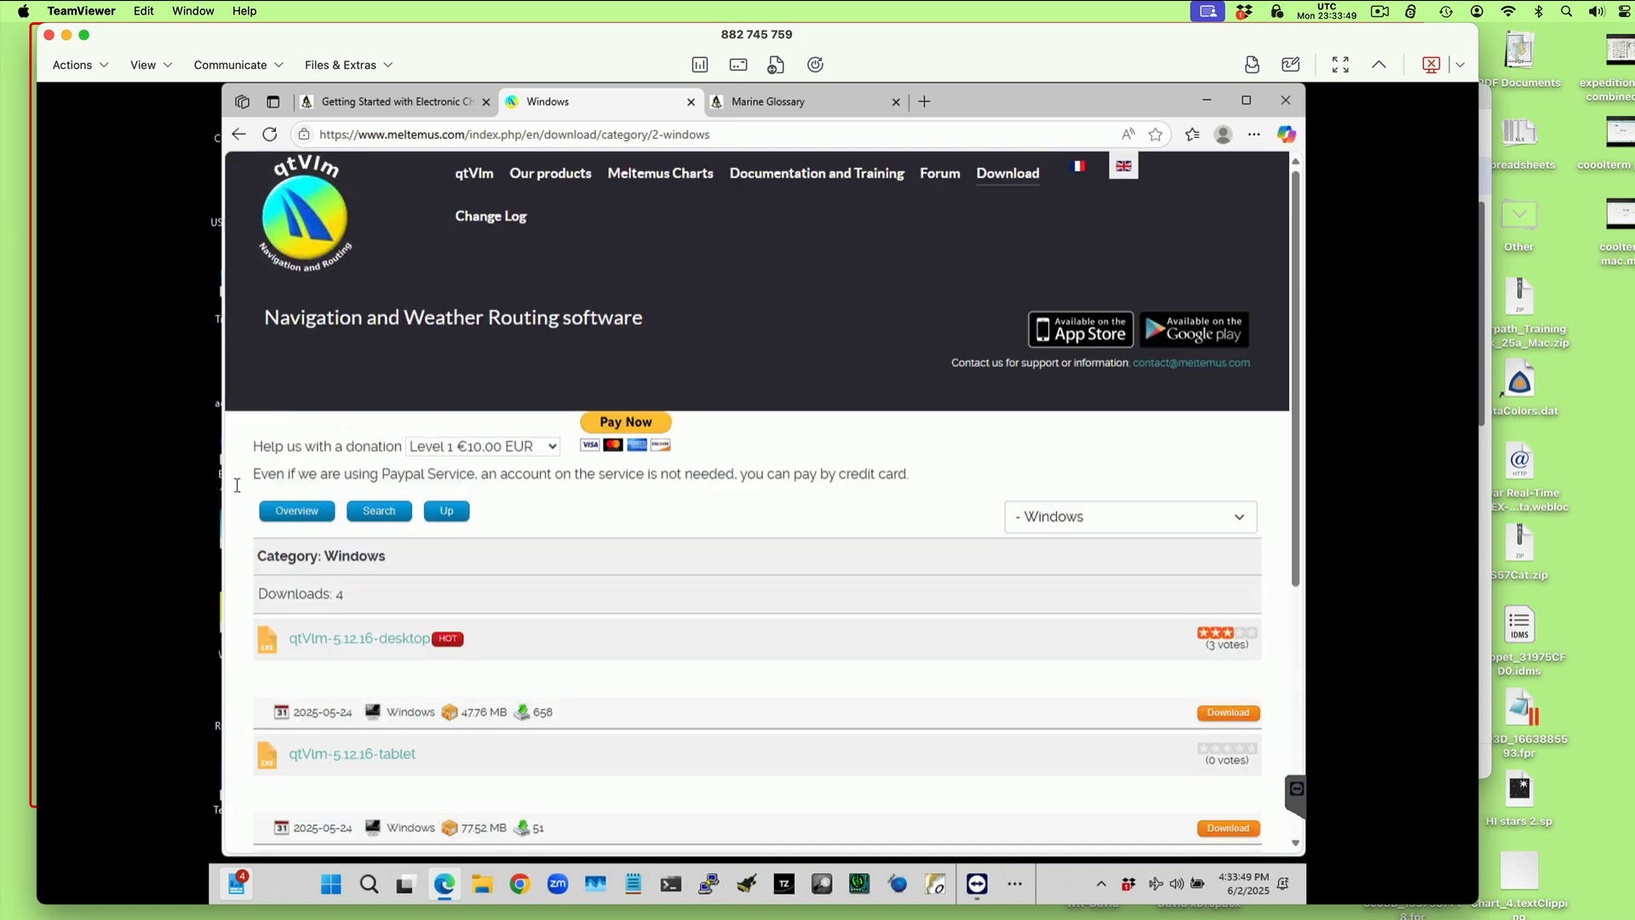
- Go back to the download overview and open the qtVlm-5.12.17 folder in the Beta version category
click(240, 136)
click(239, 136)
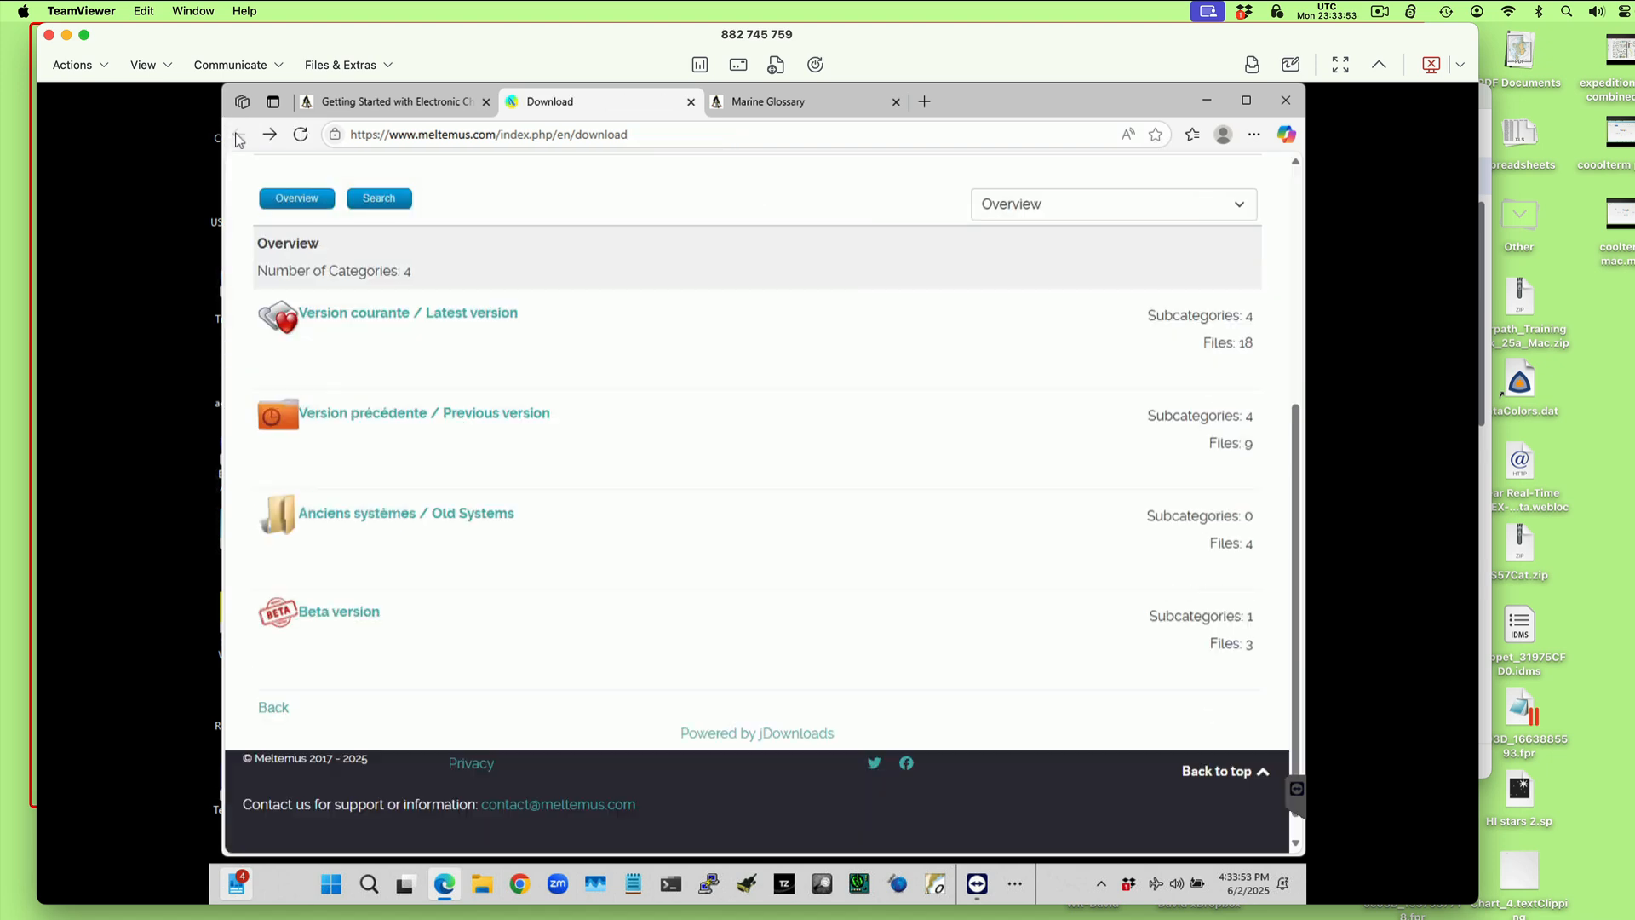
click(376, 617)
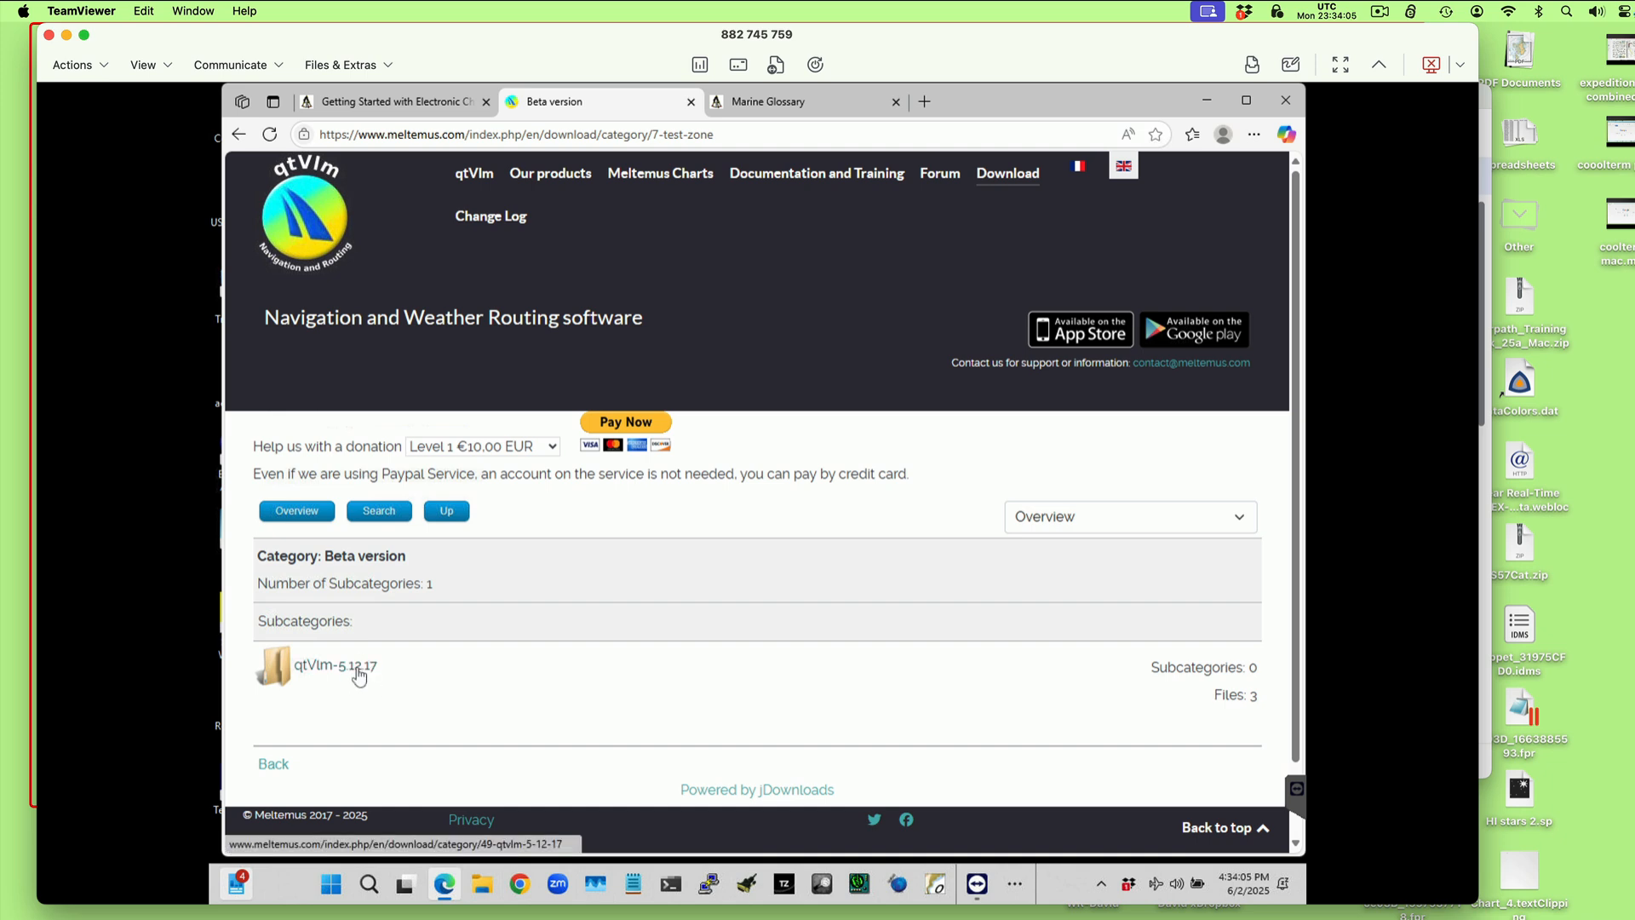
scroll(474, 676, down, 1)
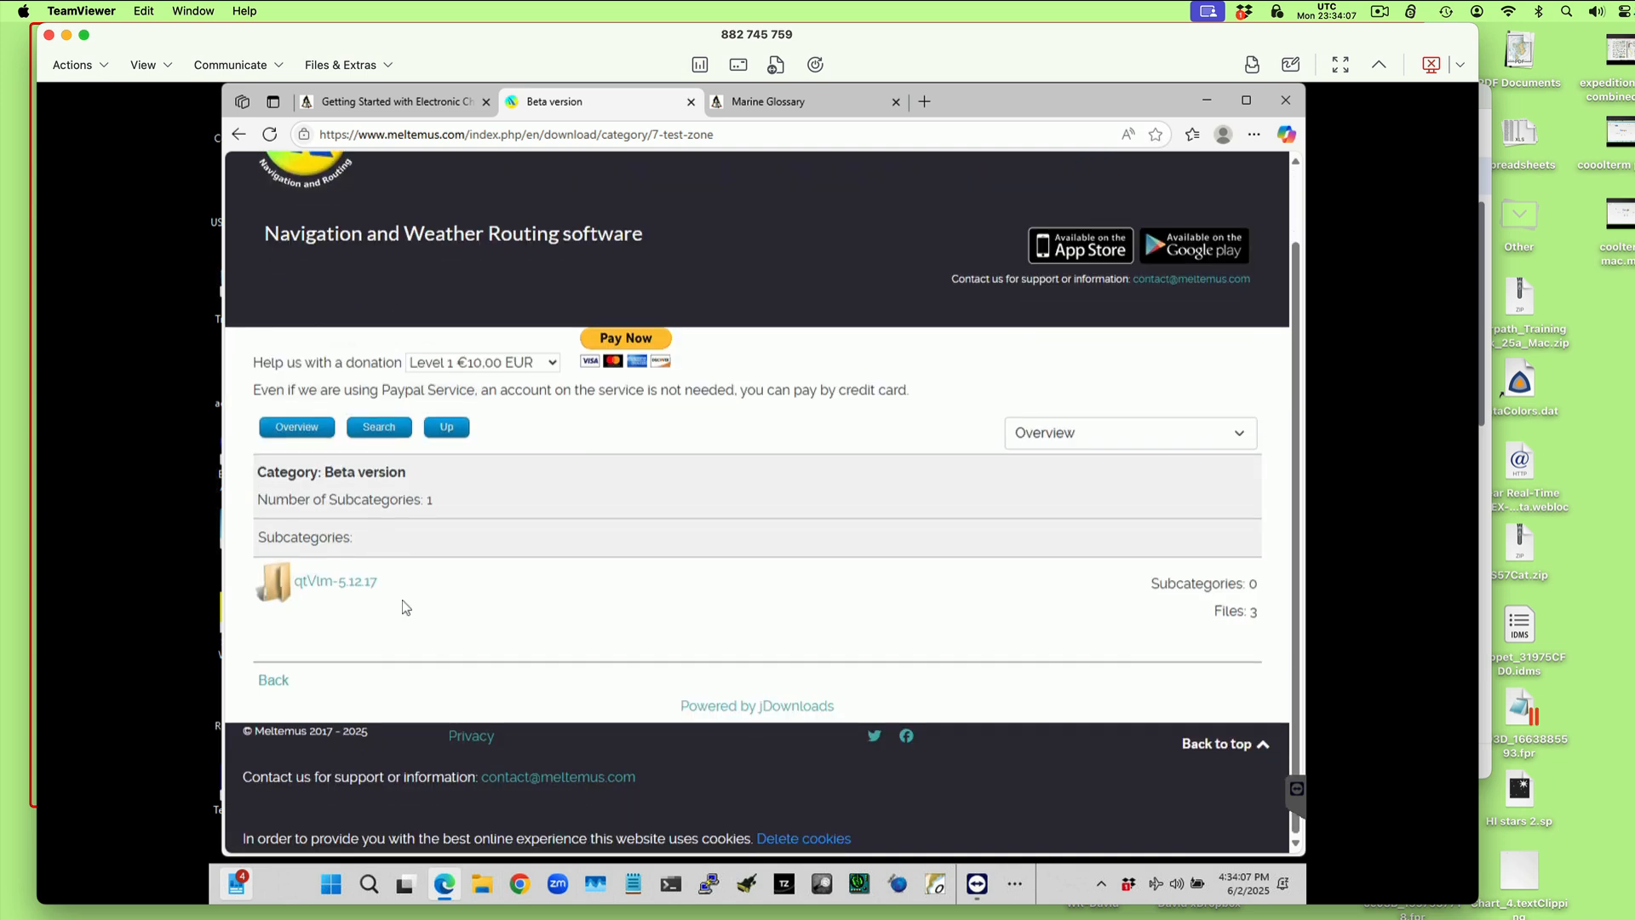
click(355, 584)
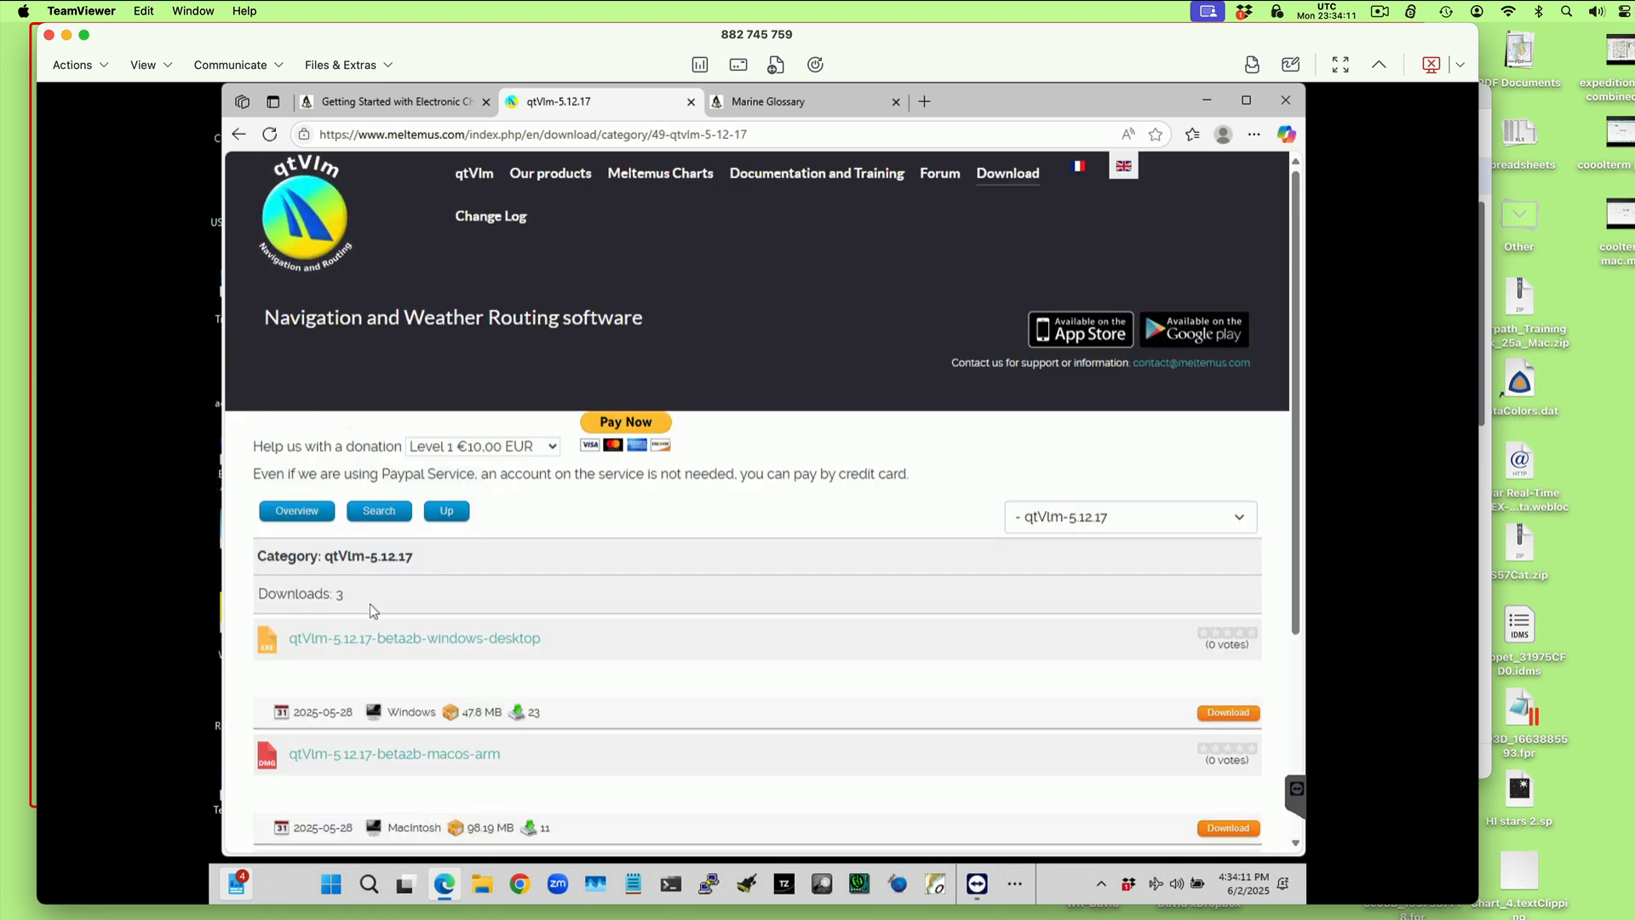
- Download the qtVlm-5.12.17-beta2b-windows-desktop installer
scroll(642, 718, down, 3)
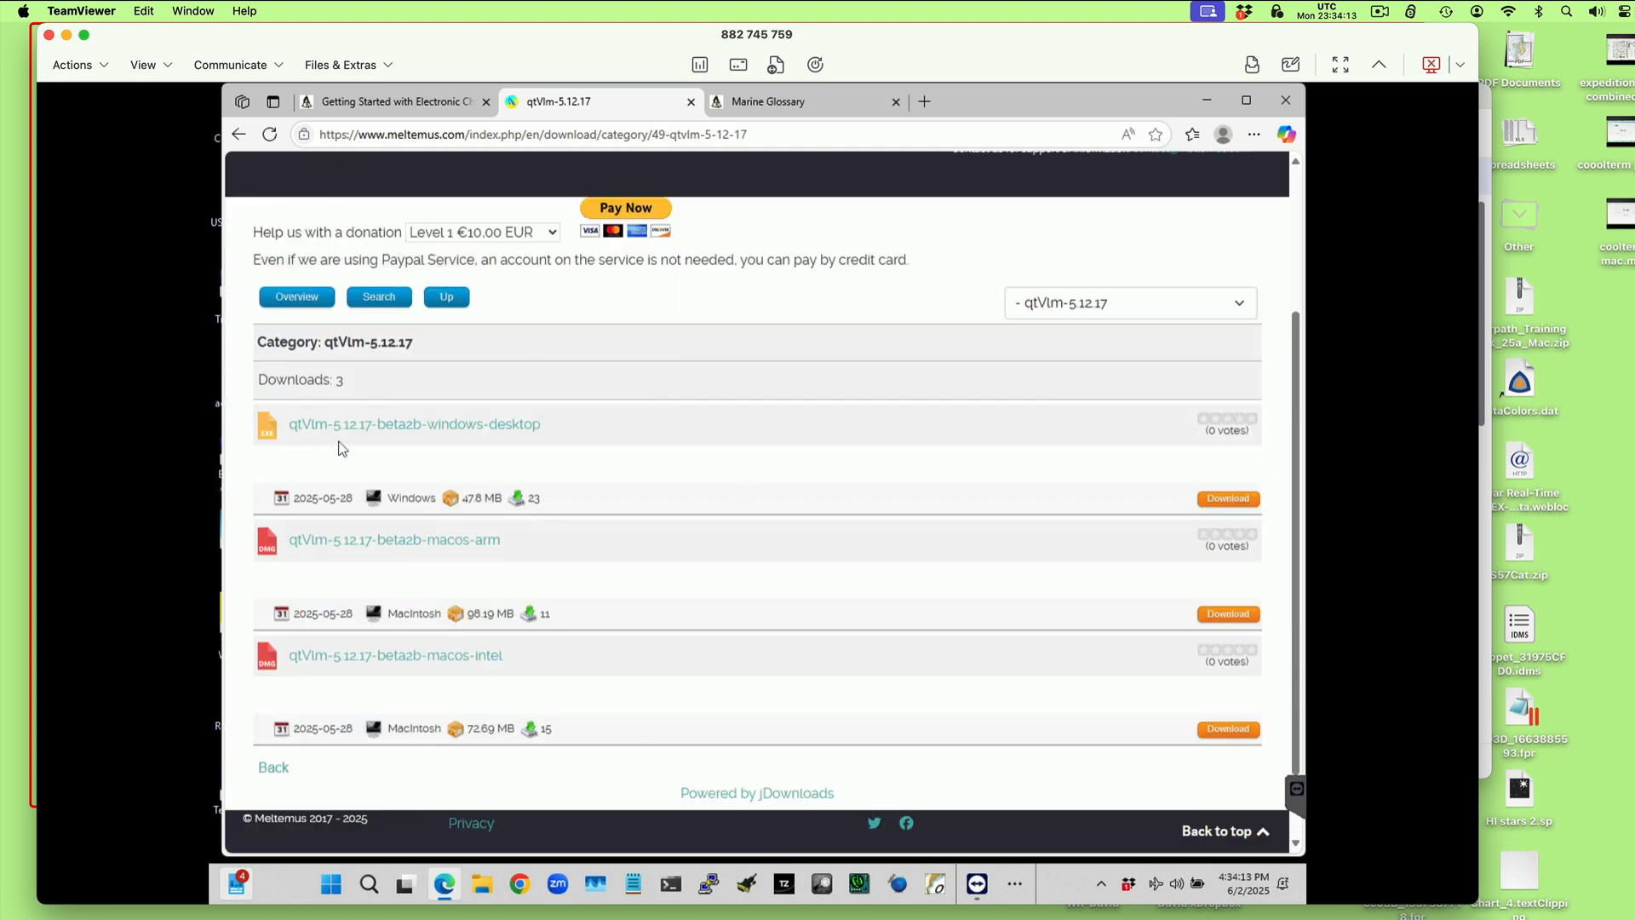
click(451, 431)
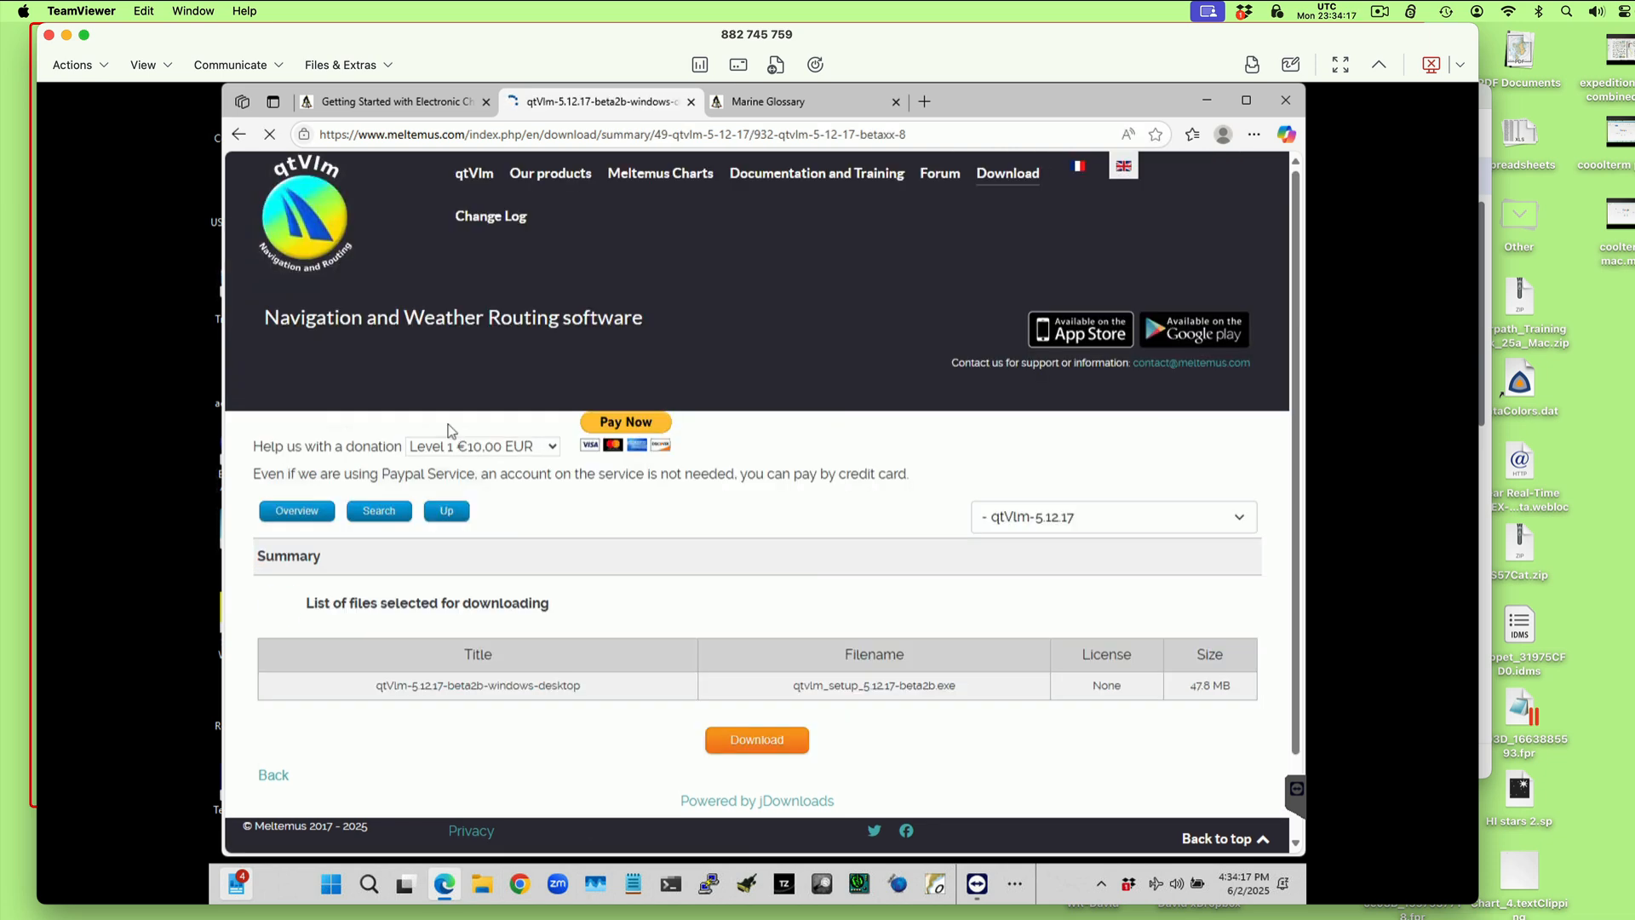
click(778, 748)
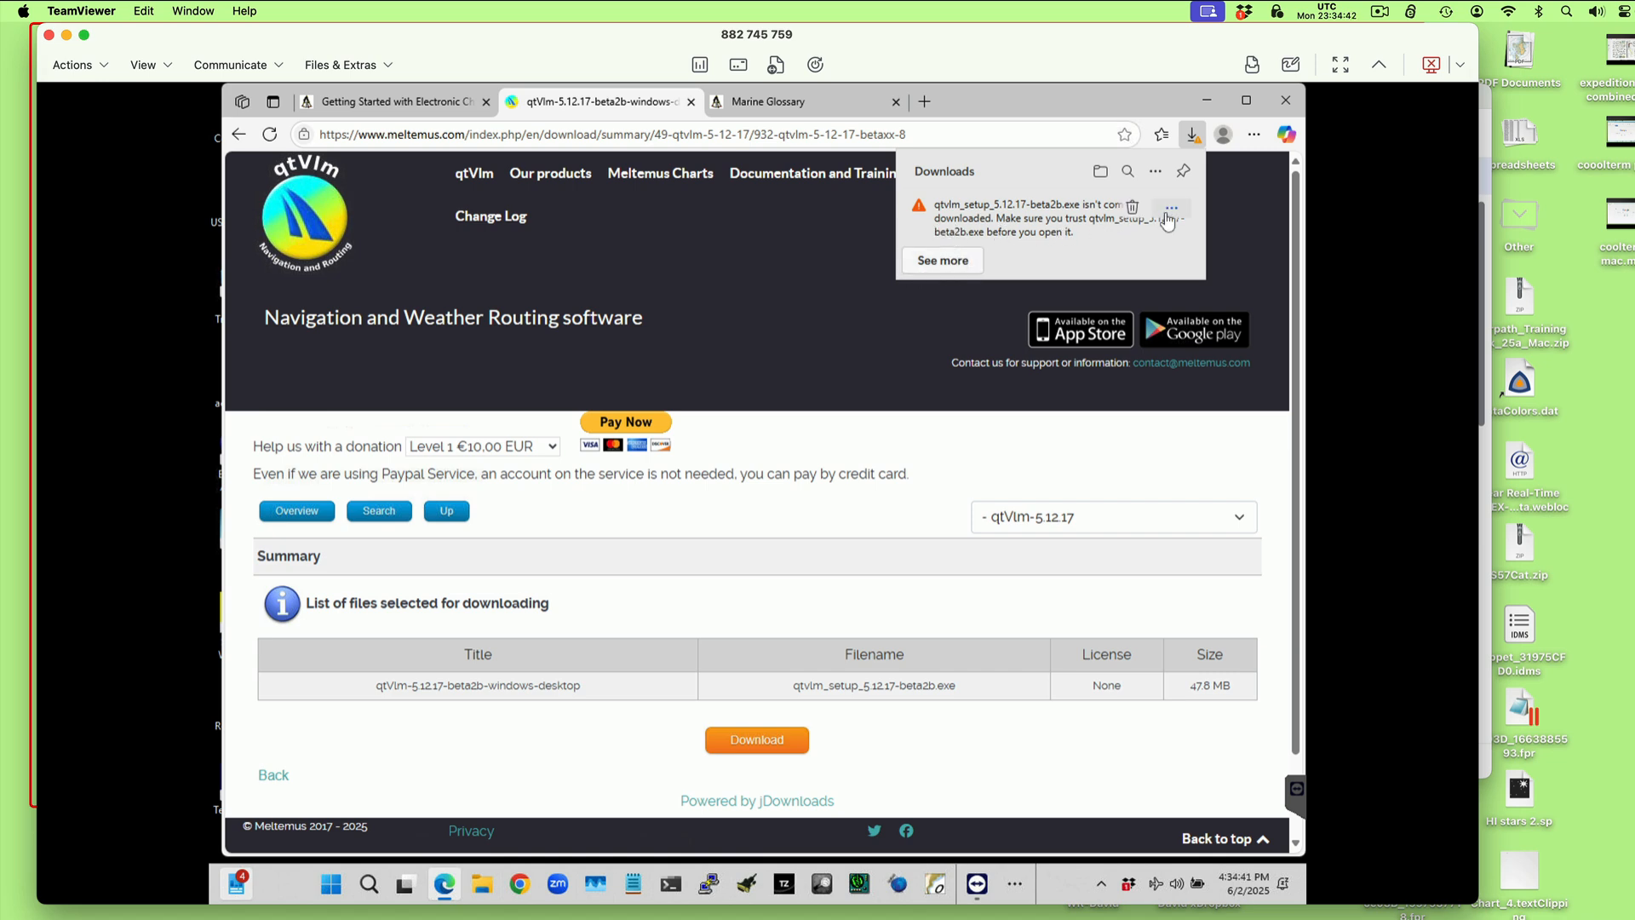
click(940, 261)
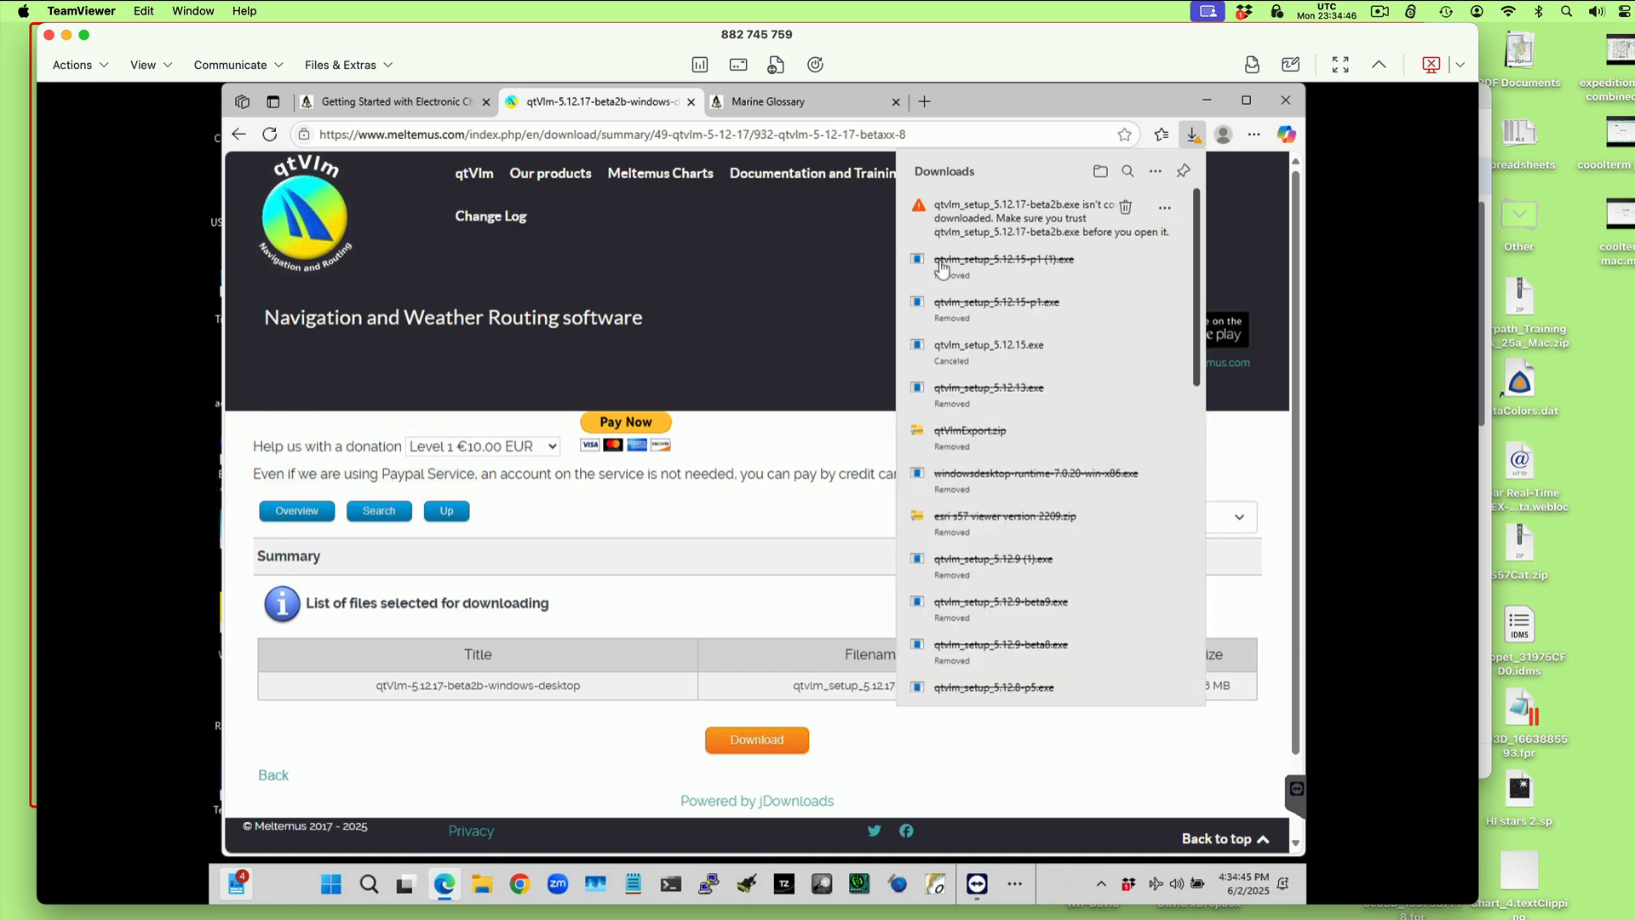
click(1156, 174)
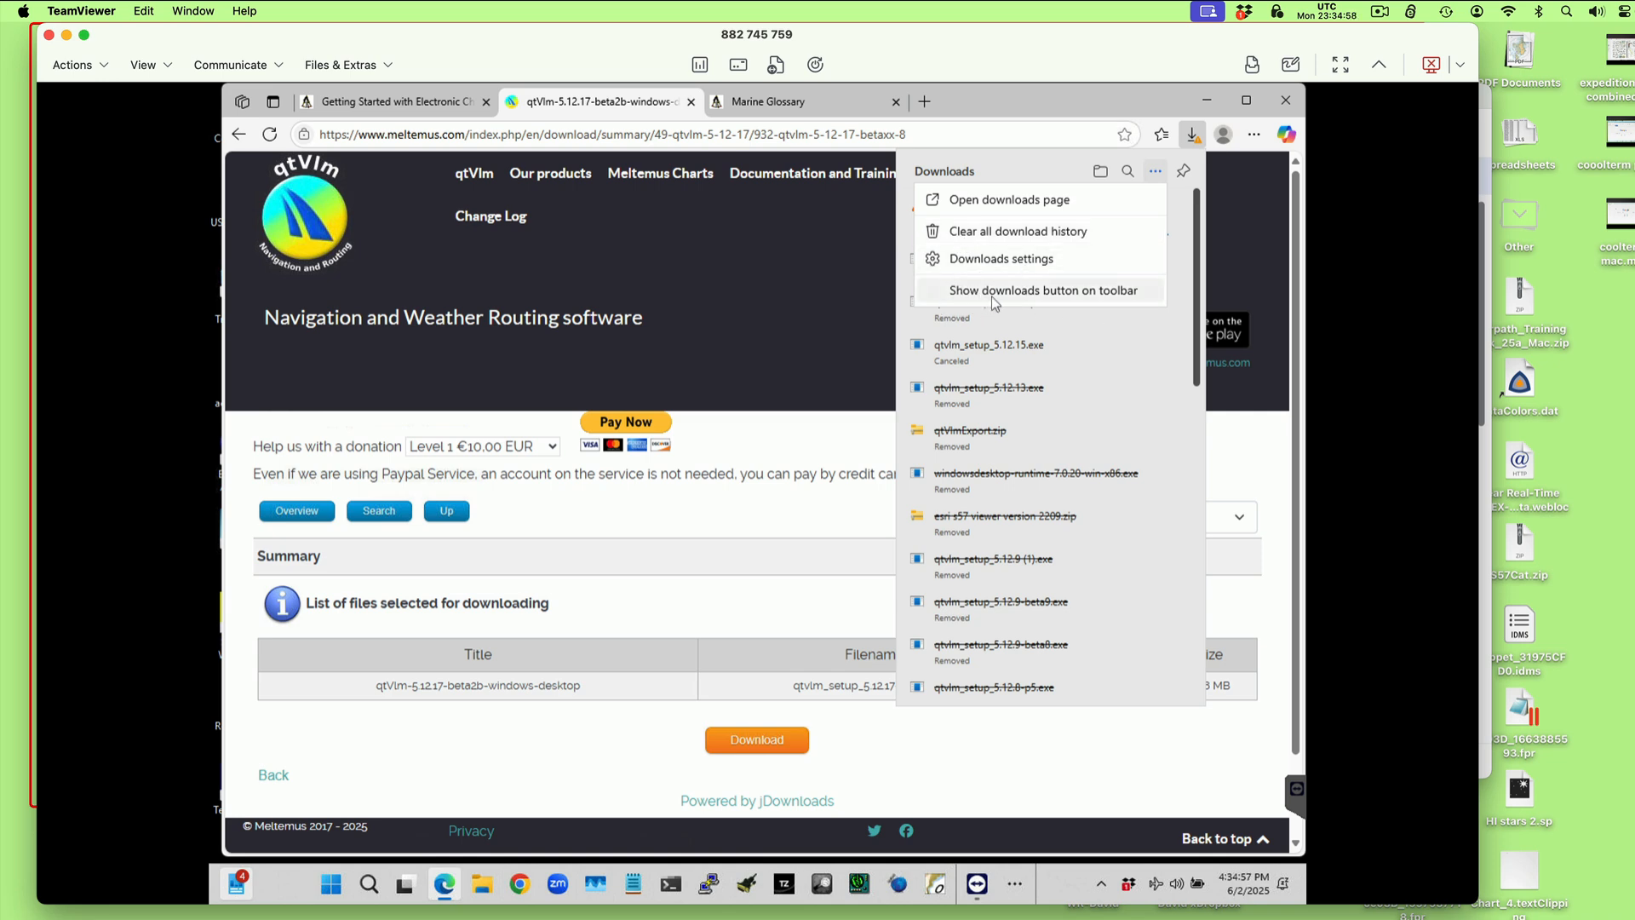
click(1137, 350)
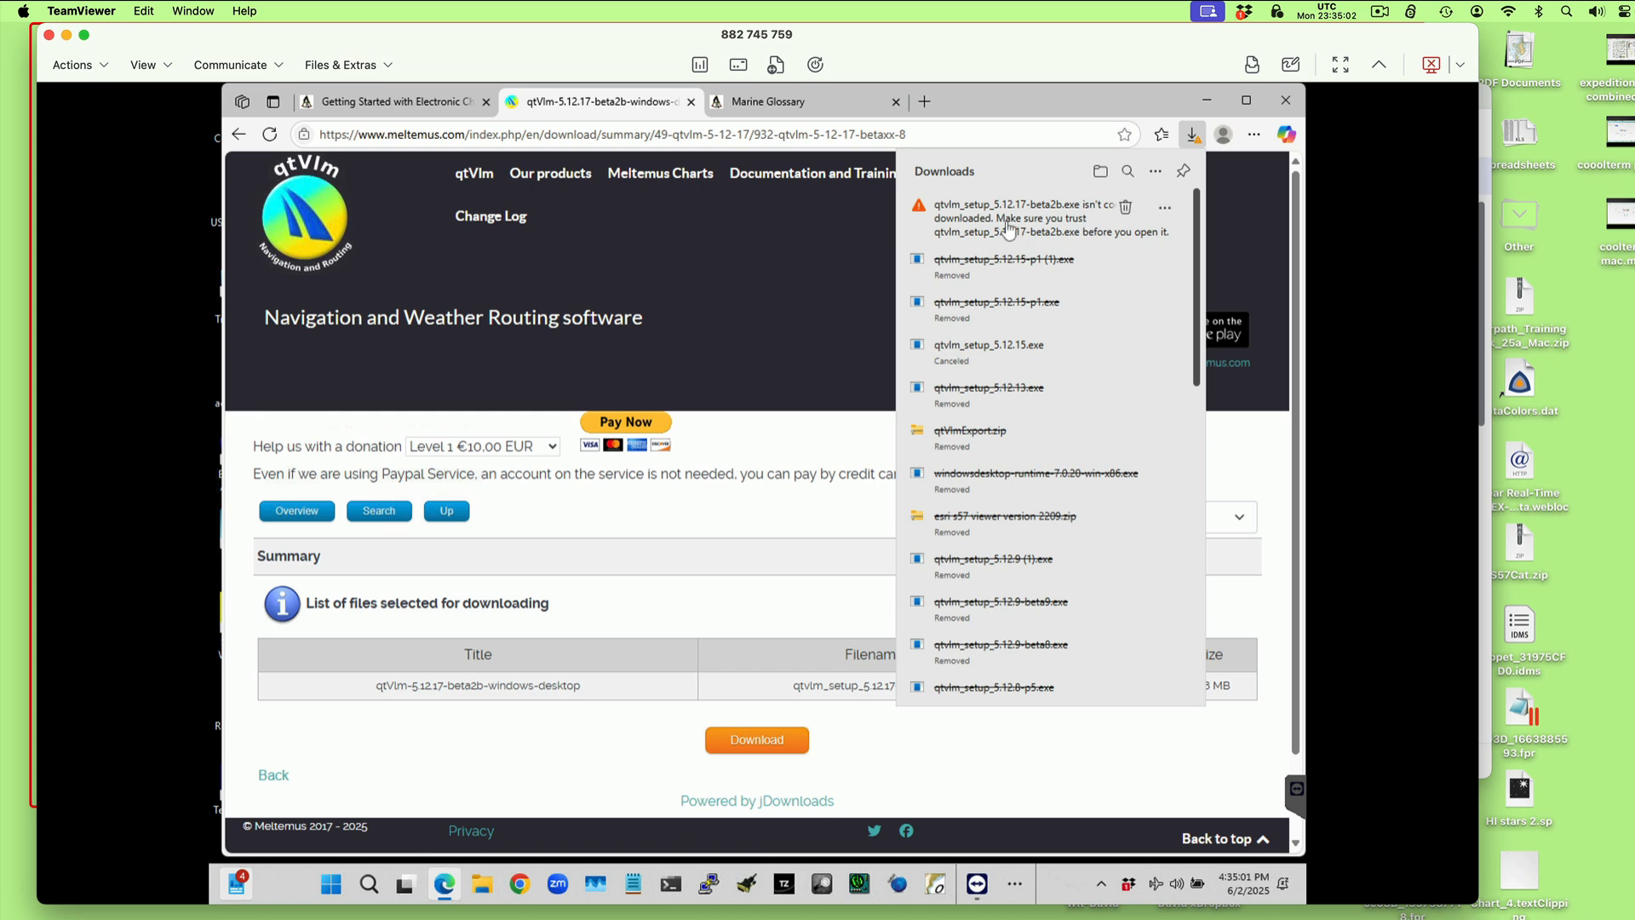
click(1165, 208)
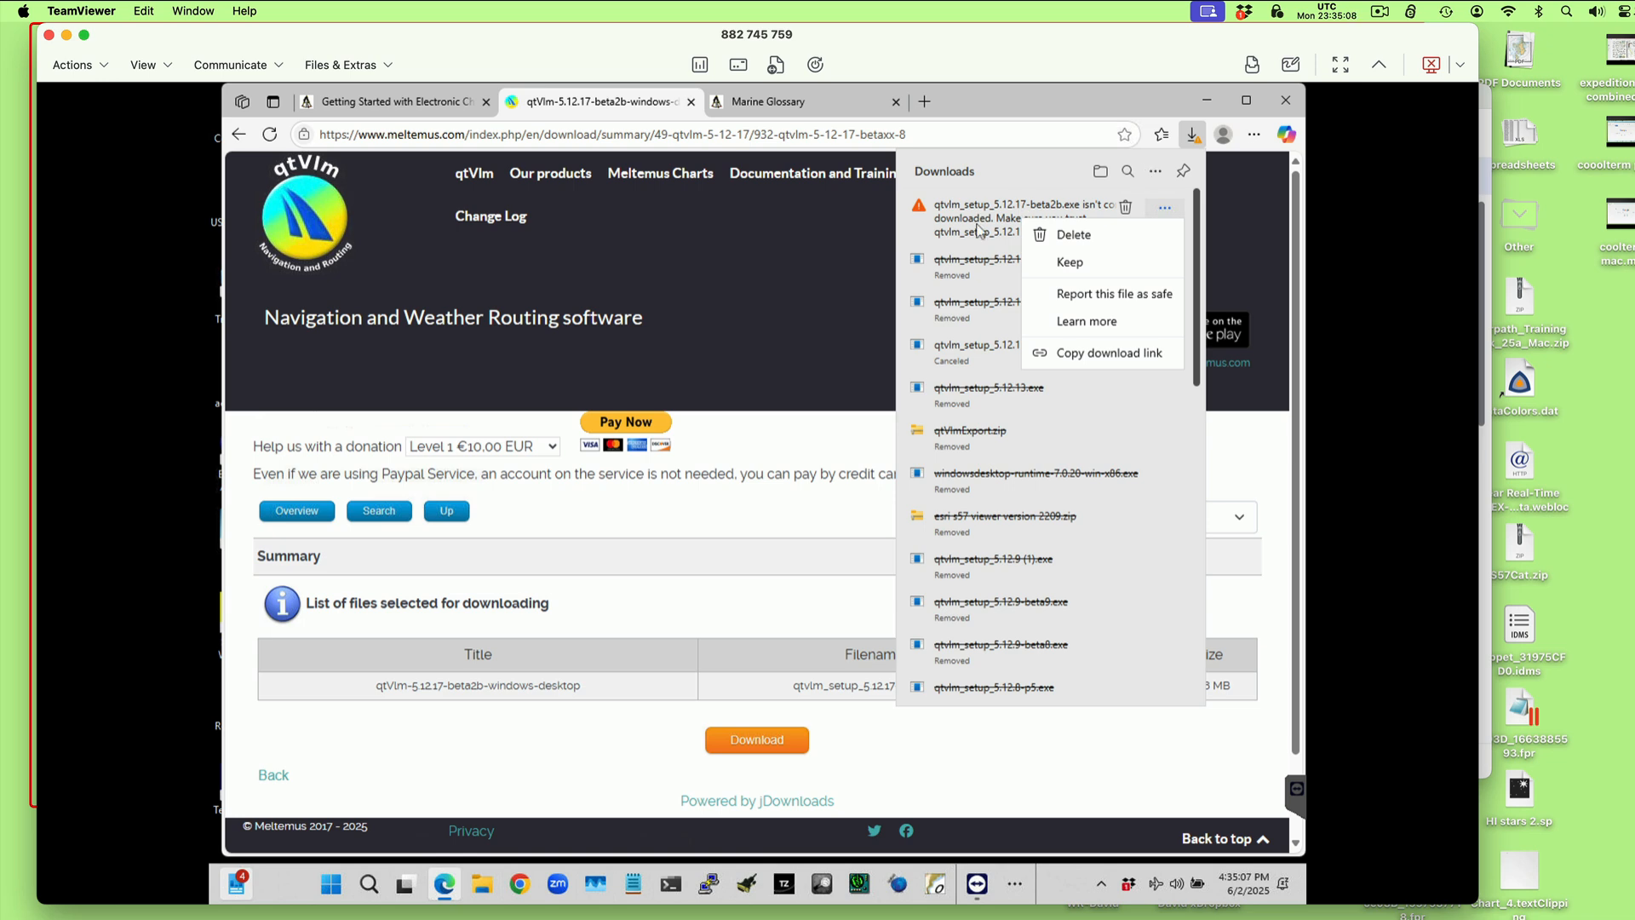
click(979, 228)
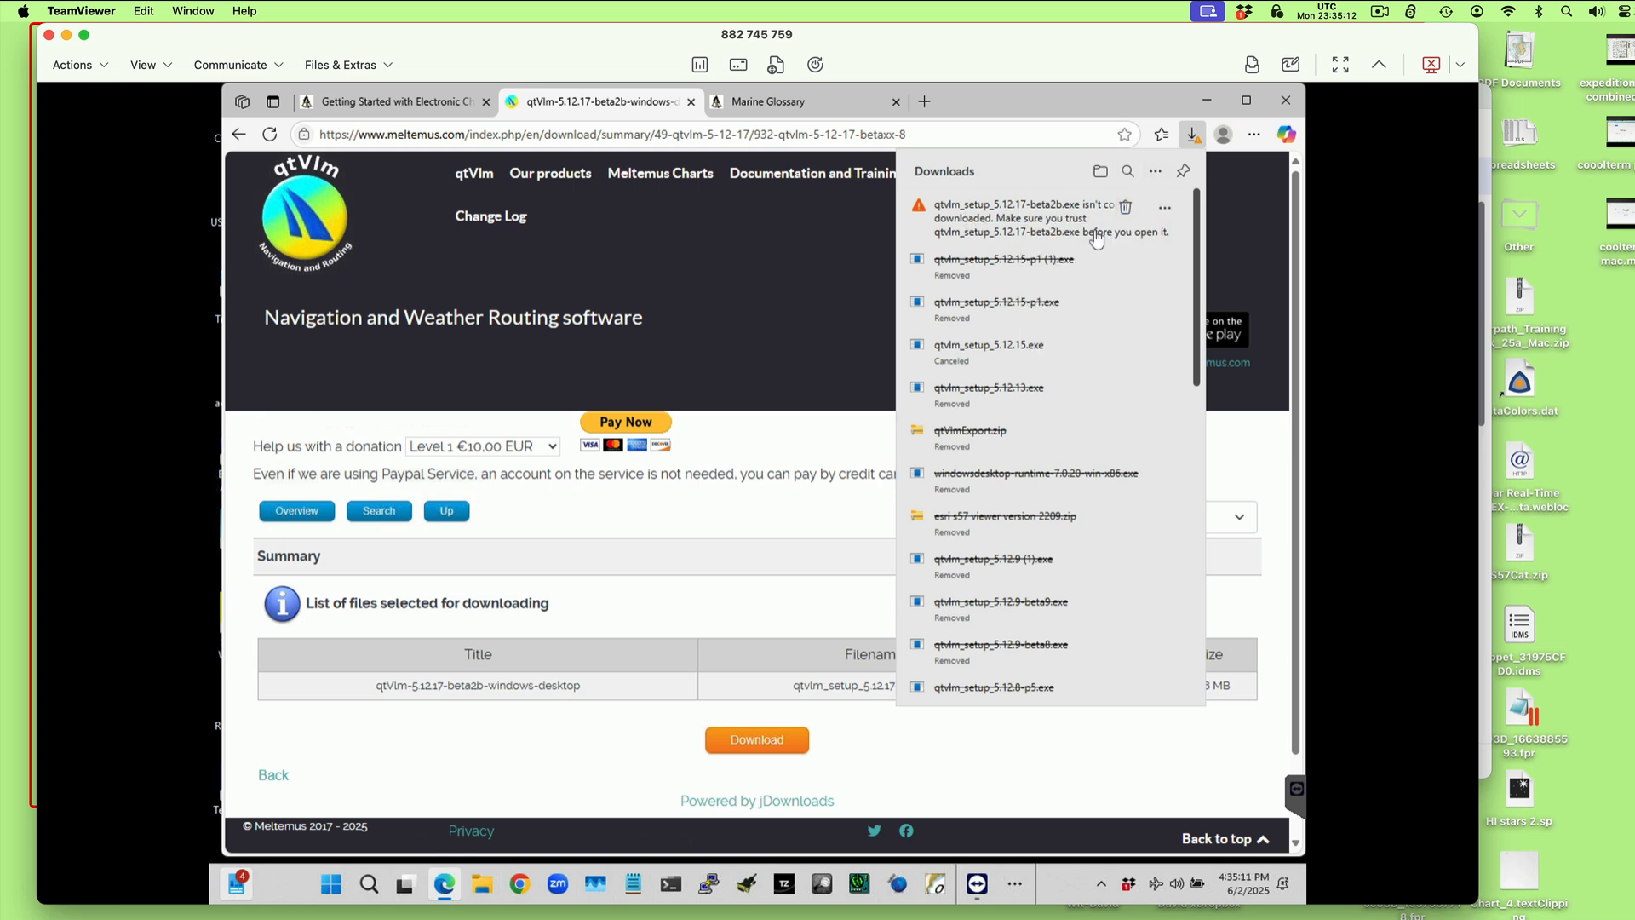
- Keep the downloaded qtvlm_setup_5.12.17-beta2b.exe despite the browser's safety warning
click(1165, 213)
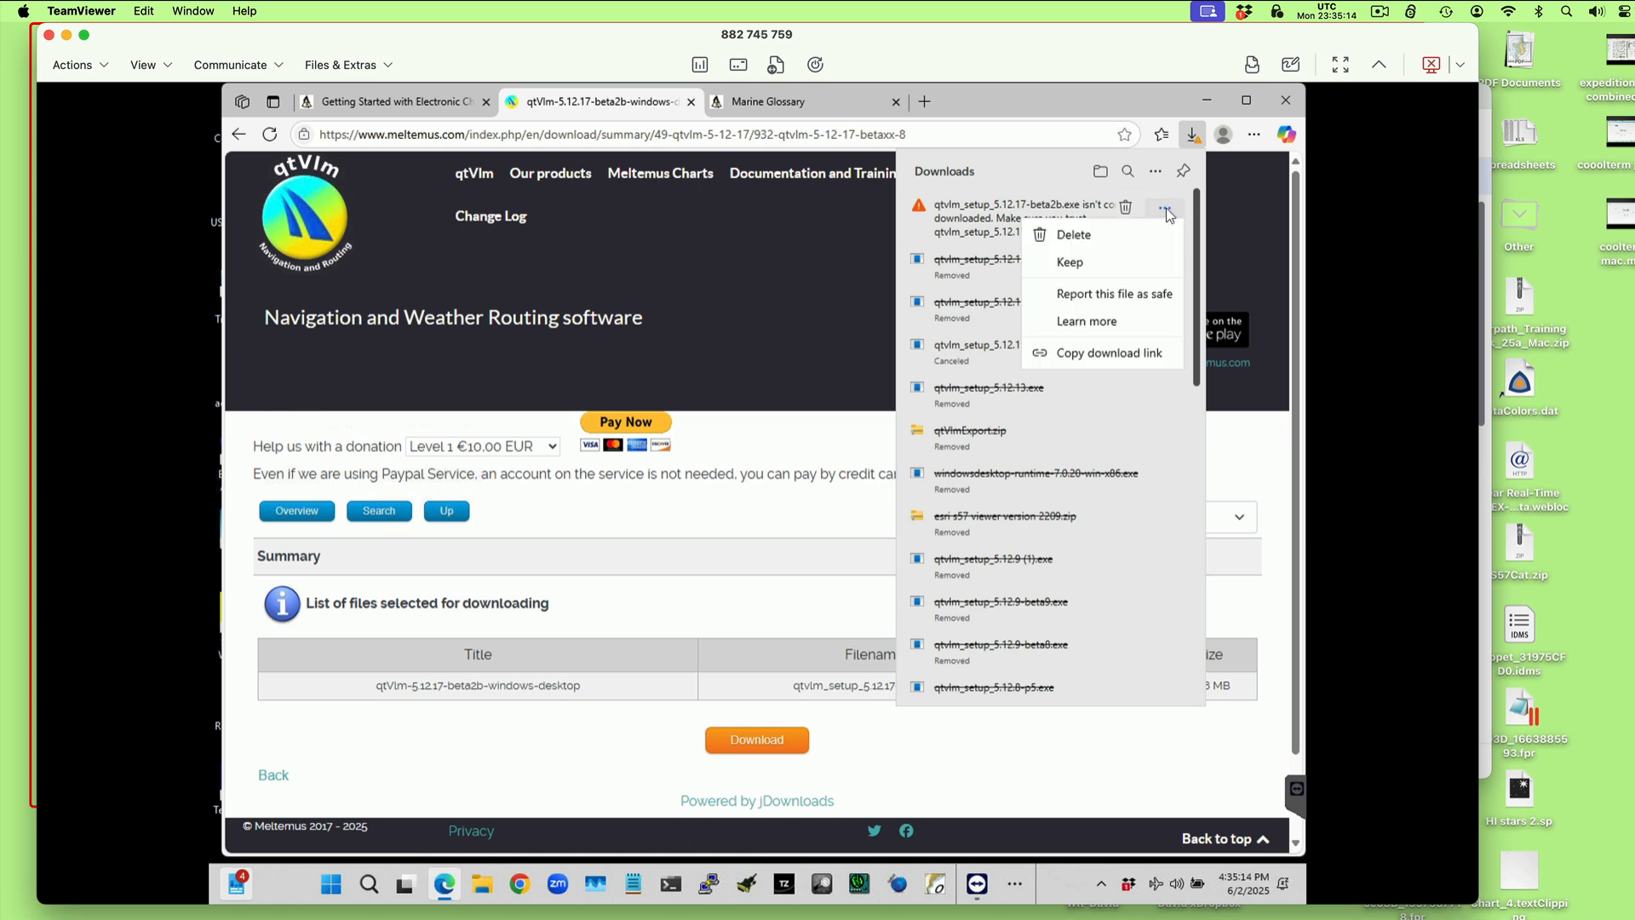
click(1070, 262)
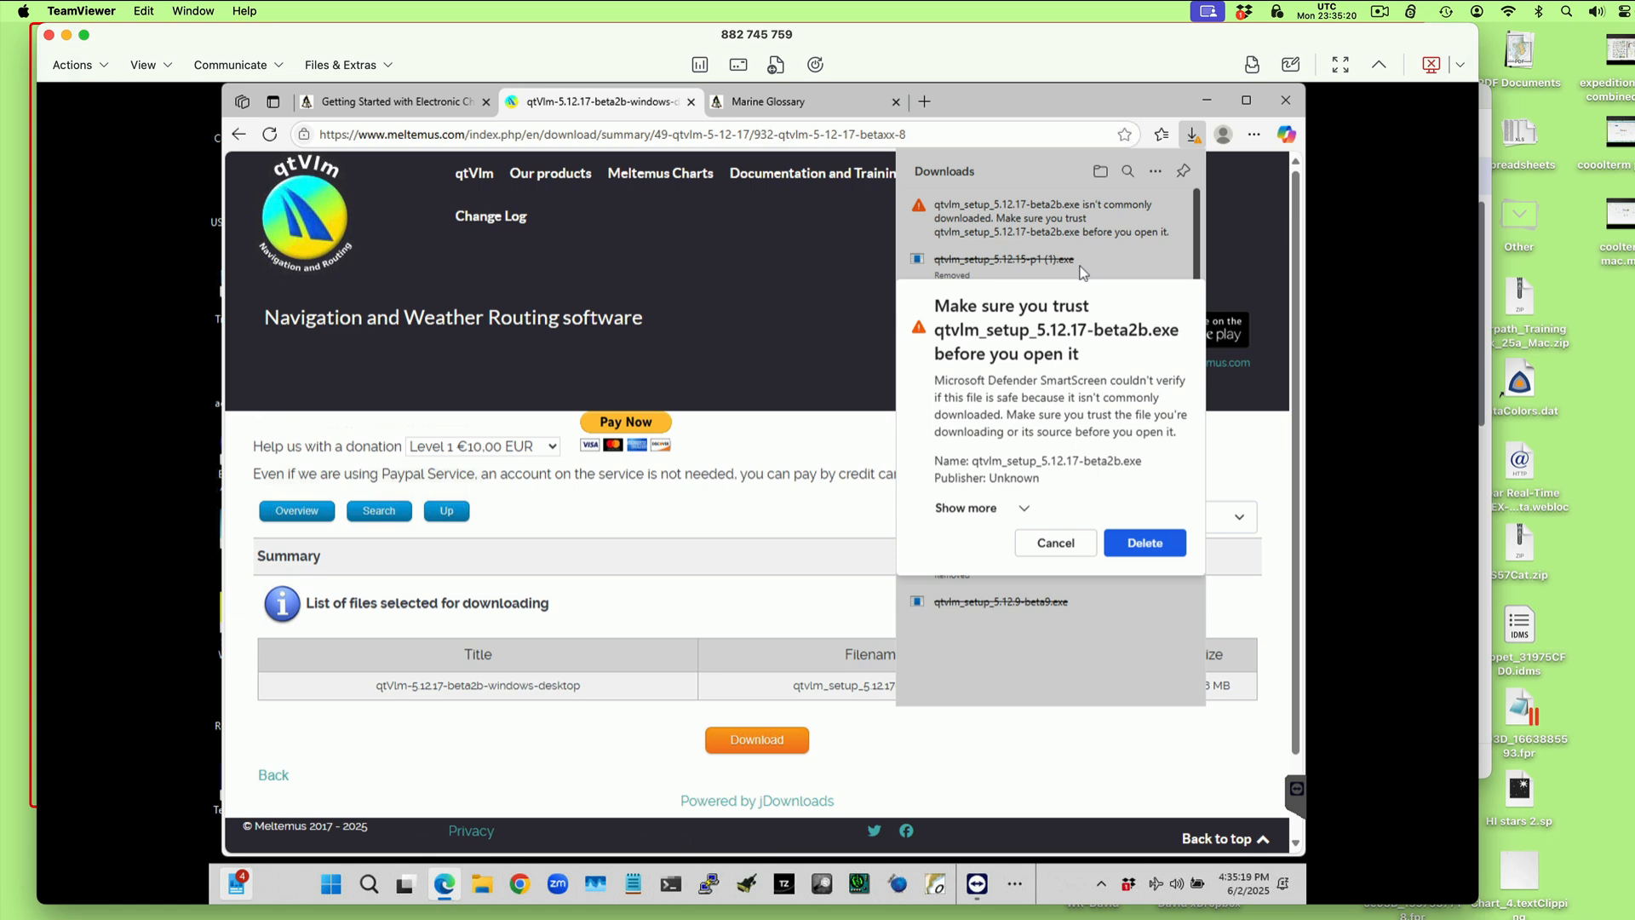
click(977, 511)
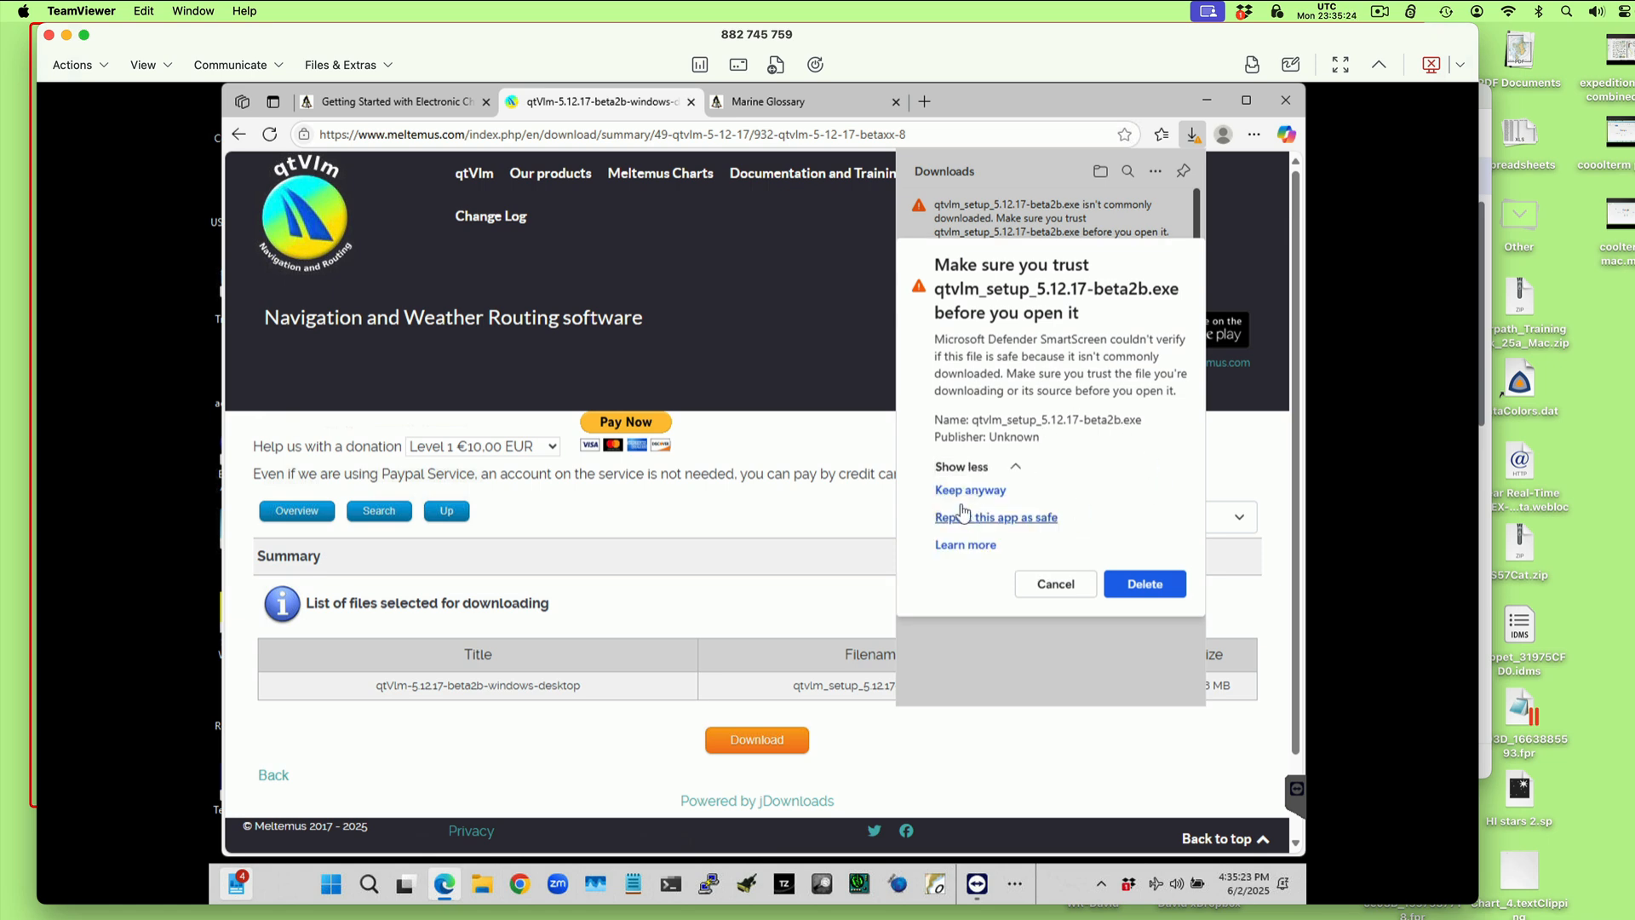
click(966, 490)
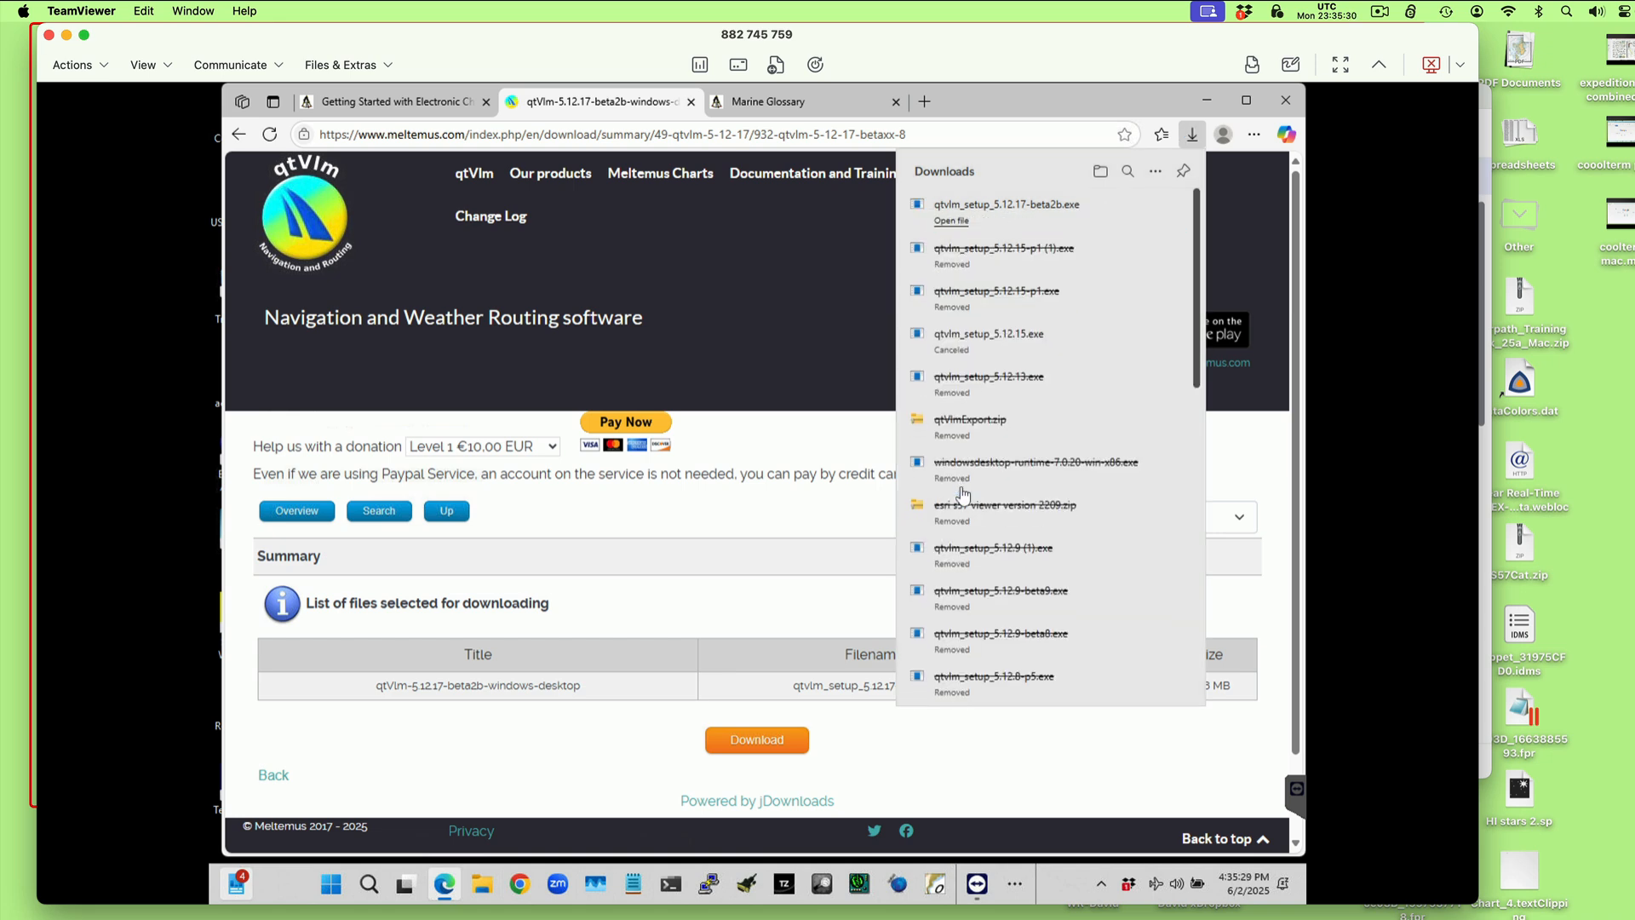
- Run the downloaded qtvlm_setup_5.12.17-beta2b.exe, allowing it to change the device and using English as the setup language
click(951, 221)
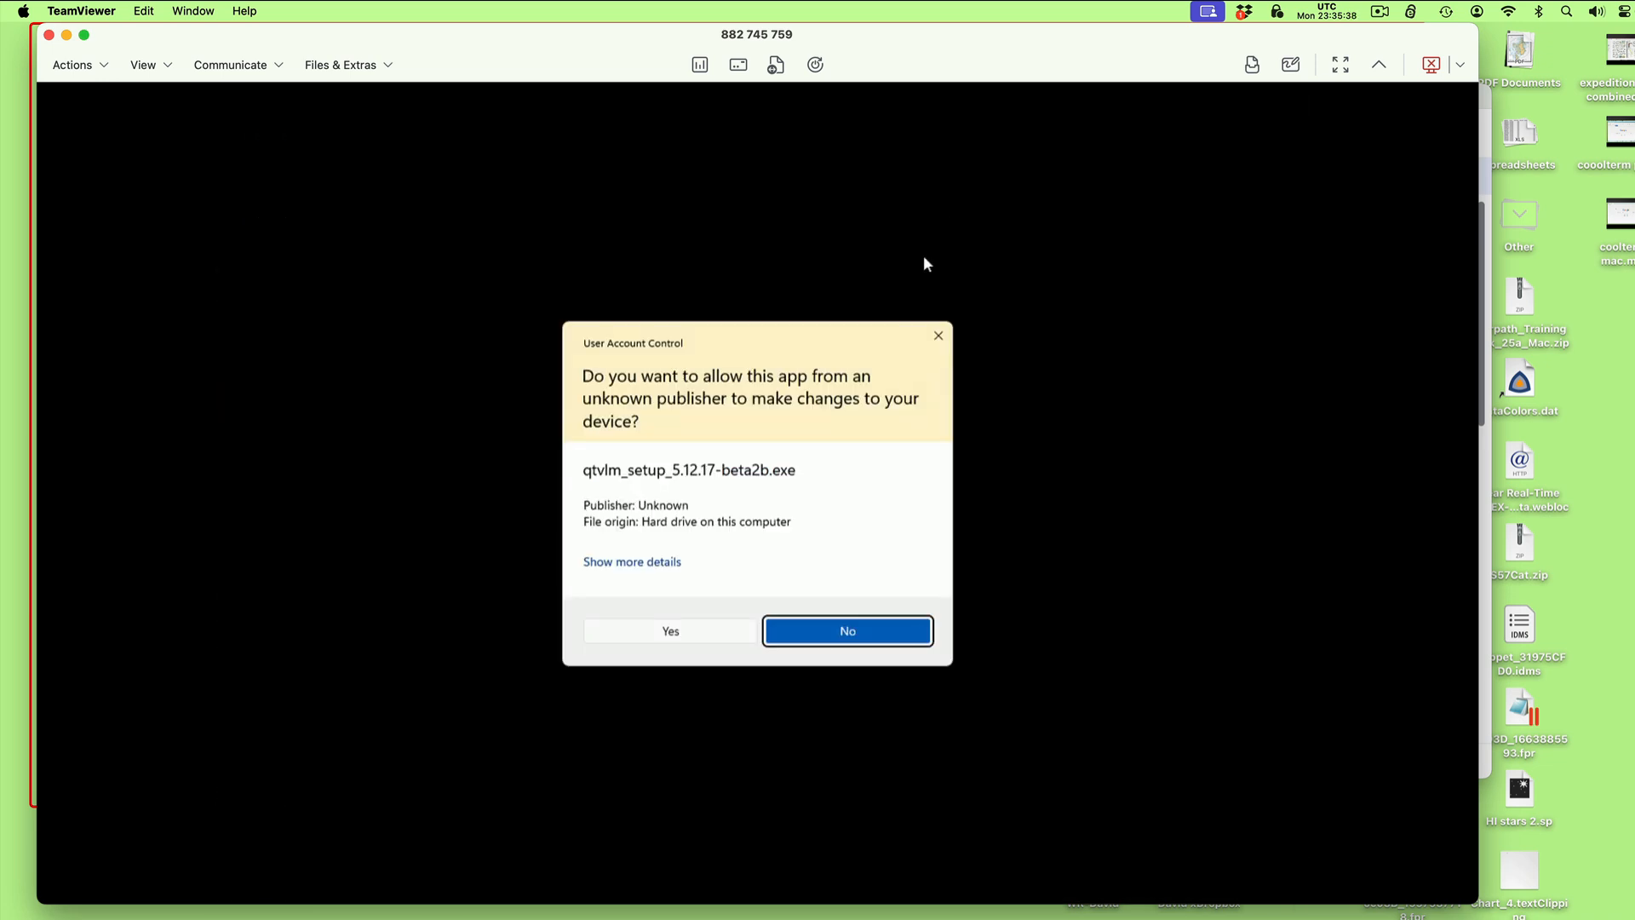
click(679, 635)
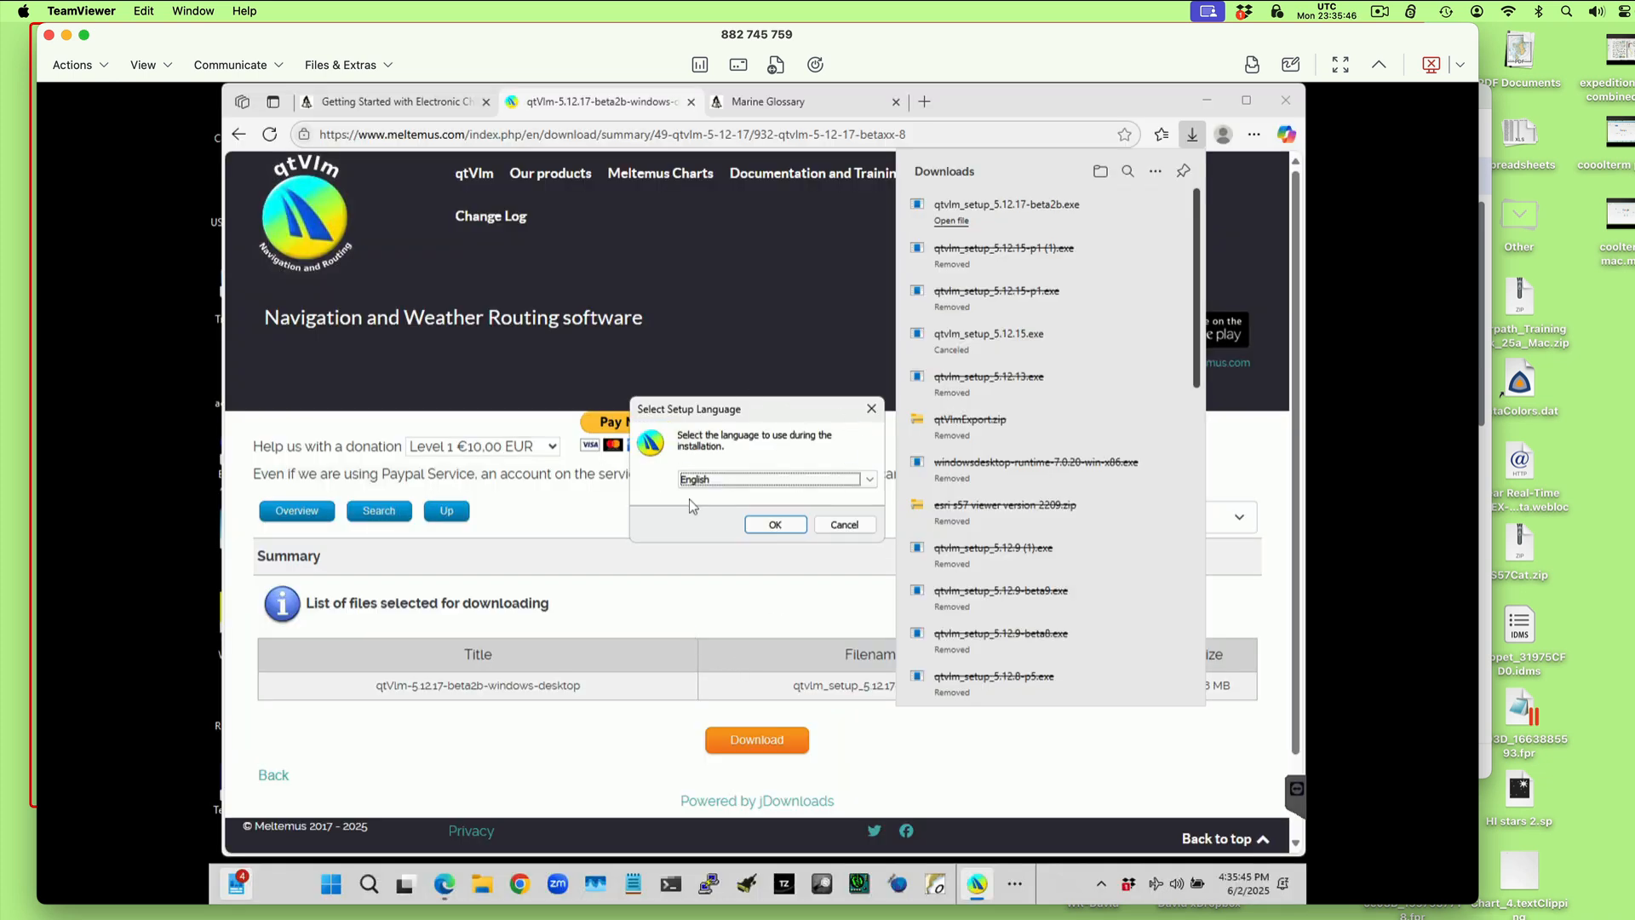
click(778, 528)
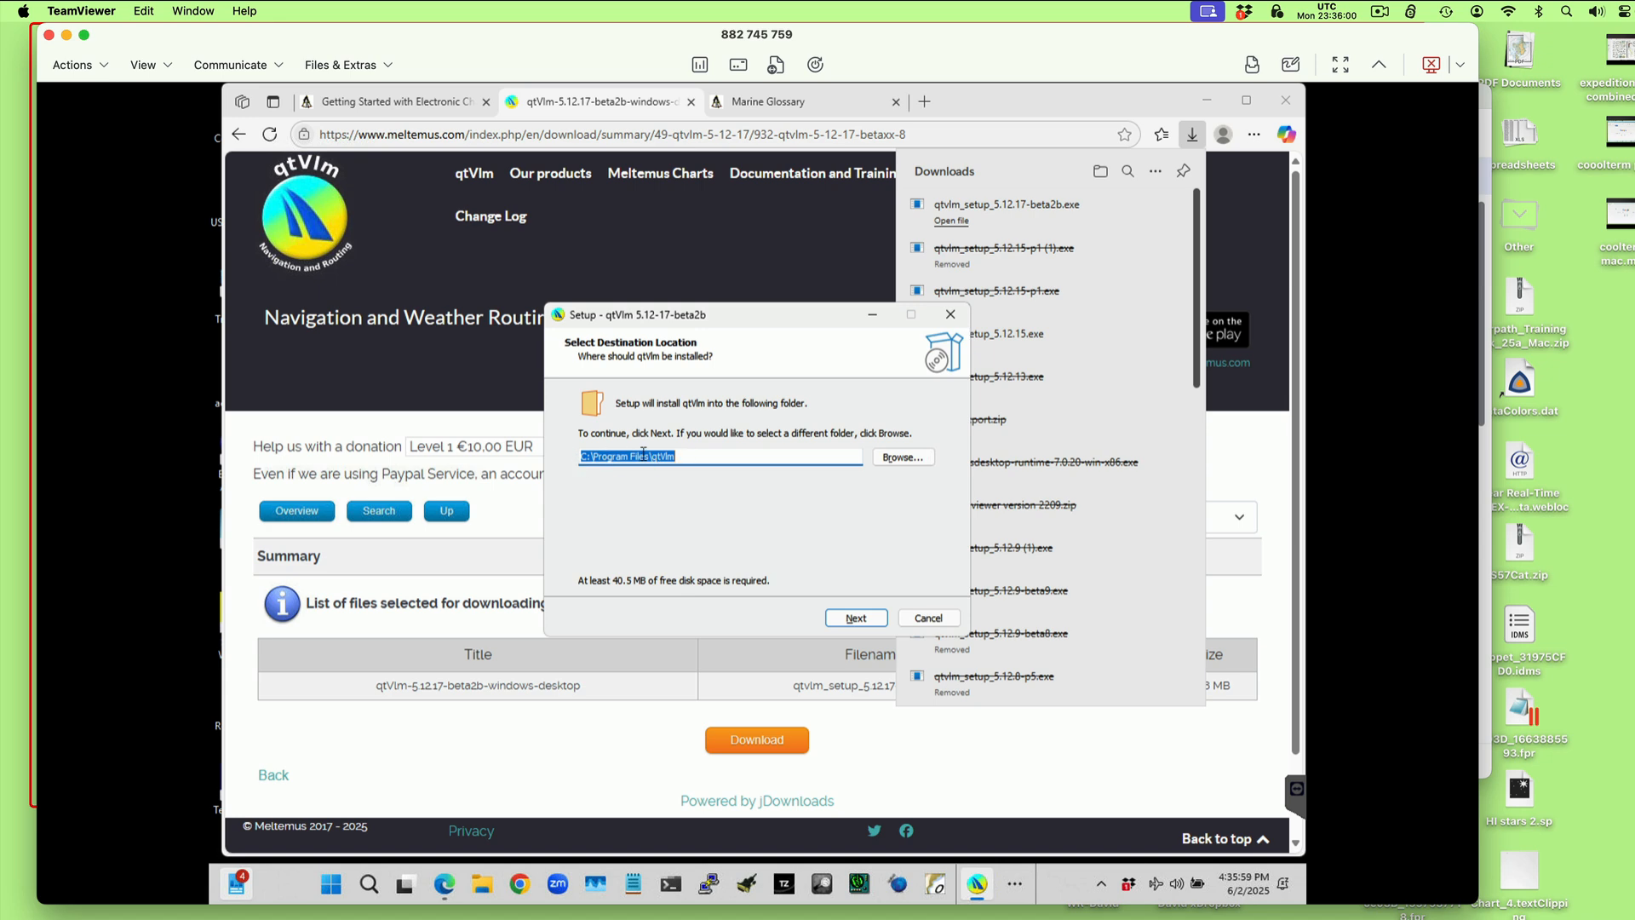
- Install qtVlm in C:\Program Files\qtVlm with the Start Menu folder qtVlm, a desktop shortcut and the MSCV 64bits libraries
click(866, 625)
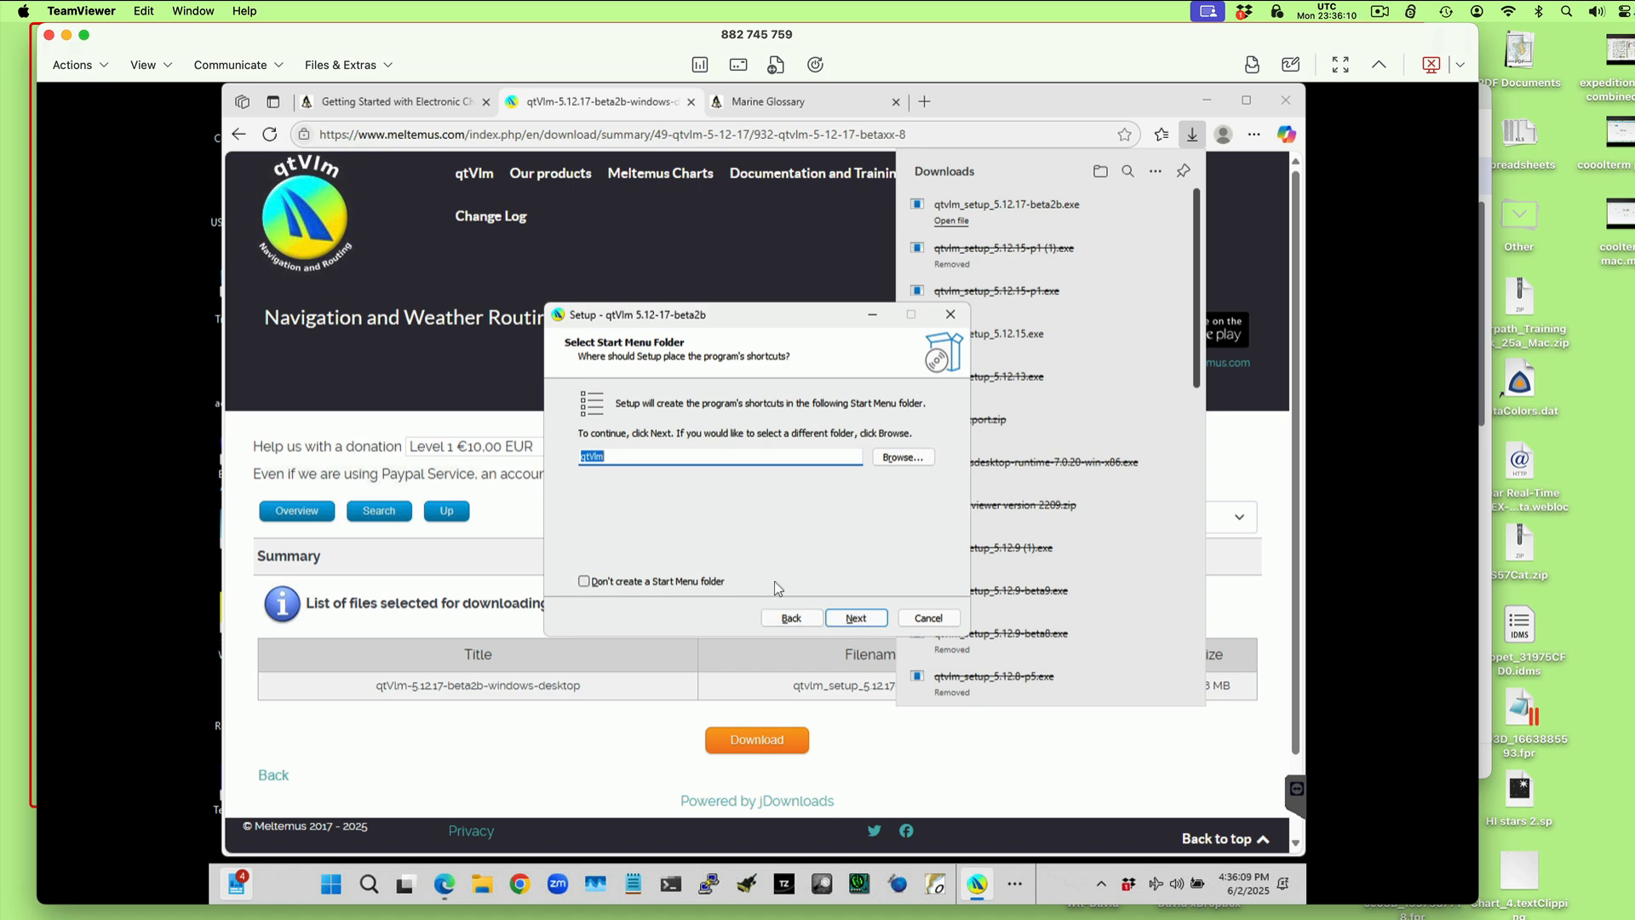
click(858, 619)
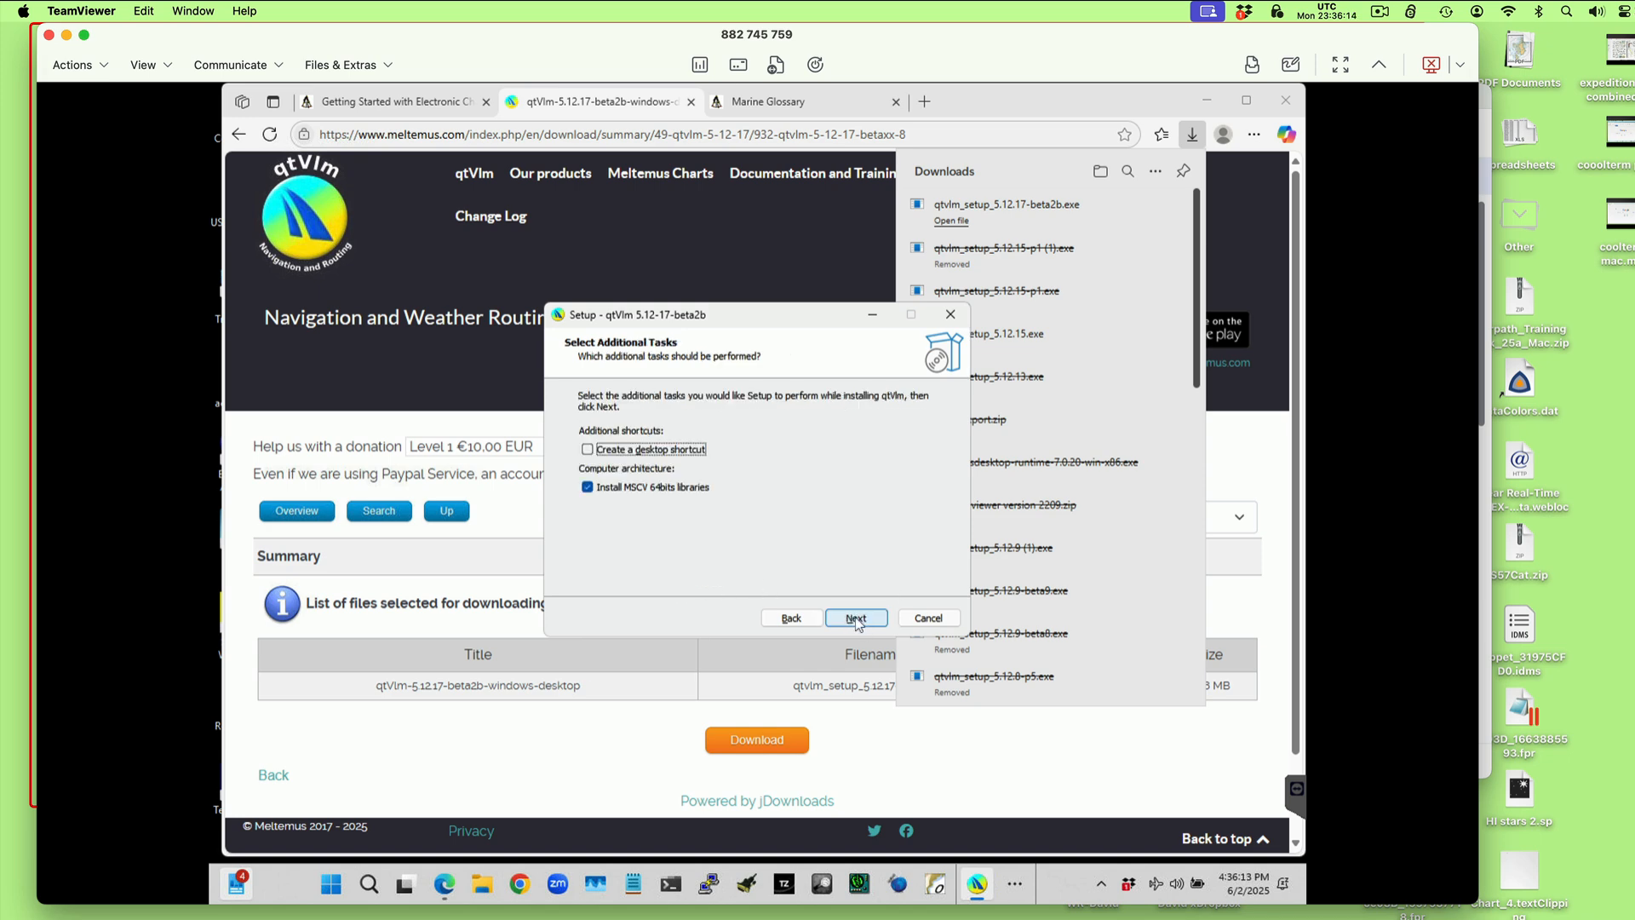
click(671, 455)
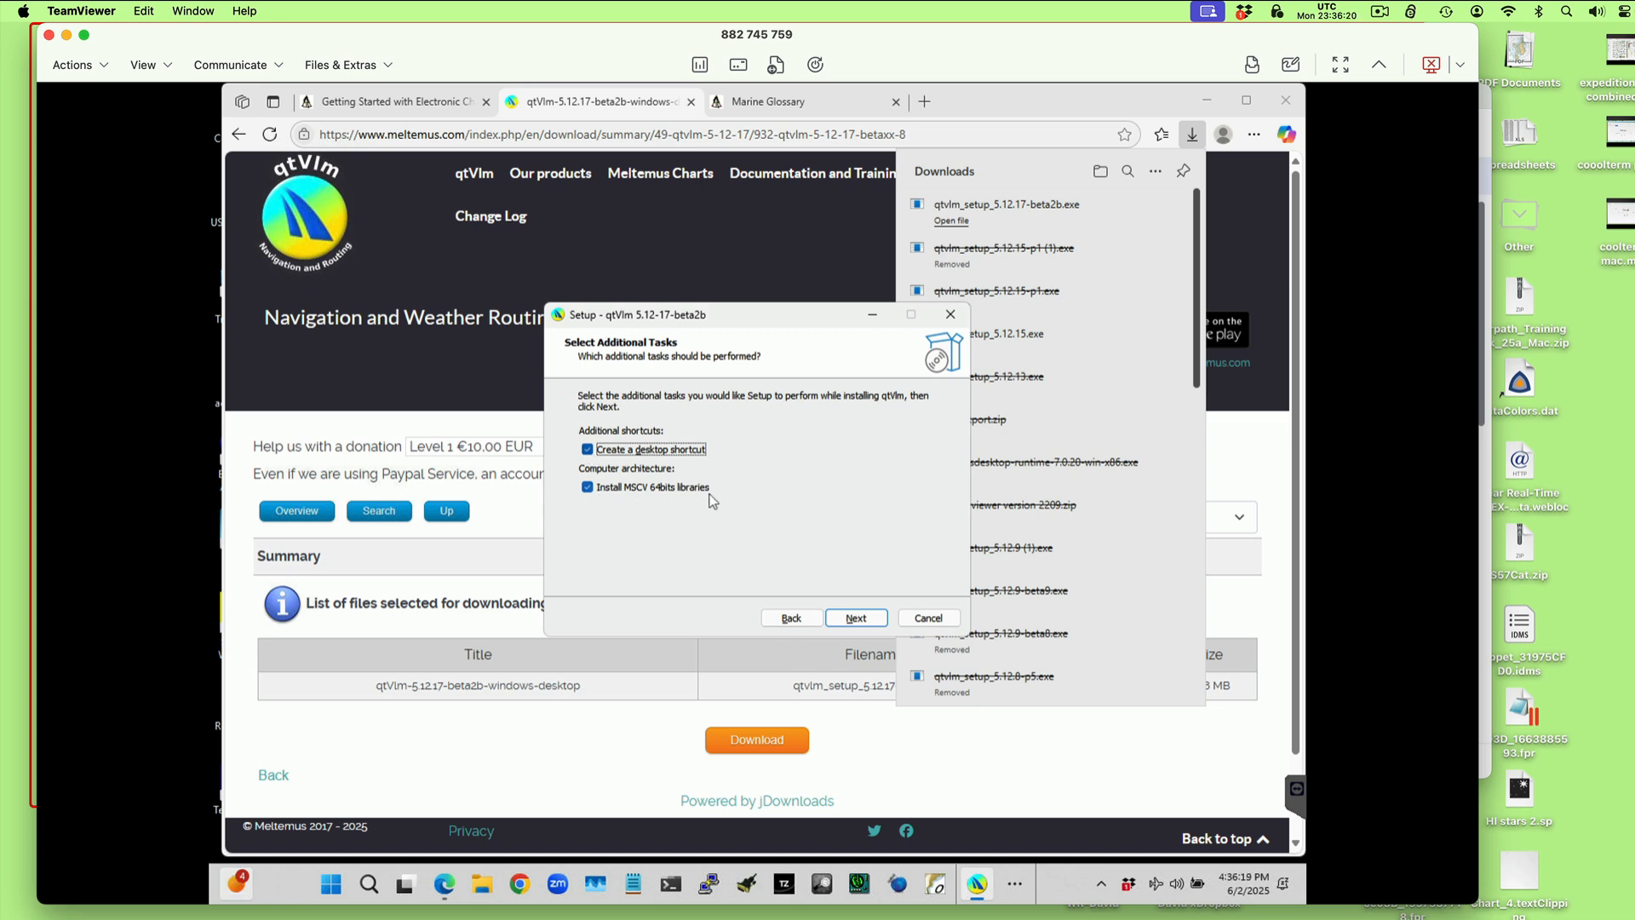
click(858, 618)
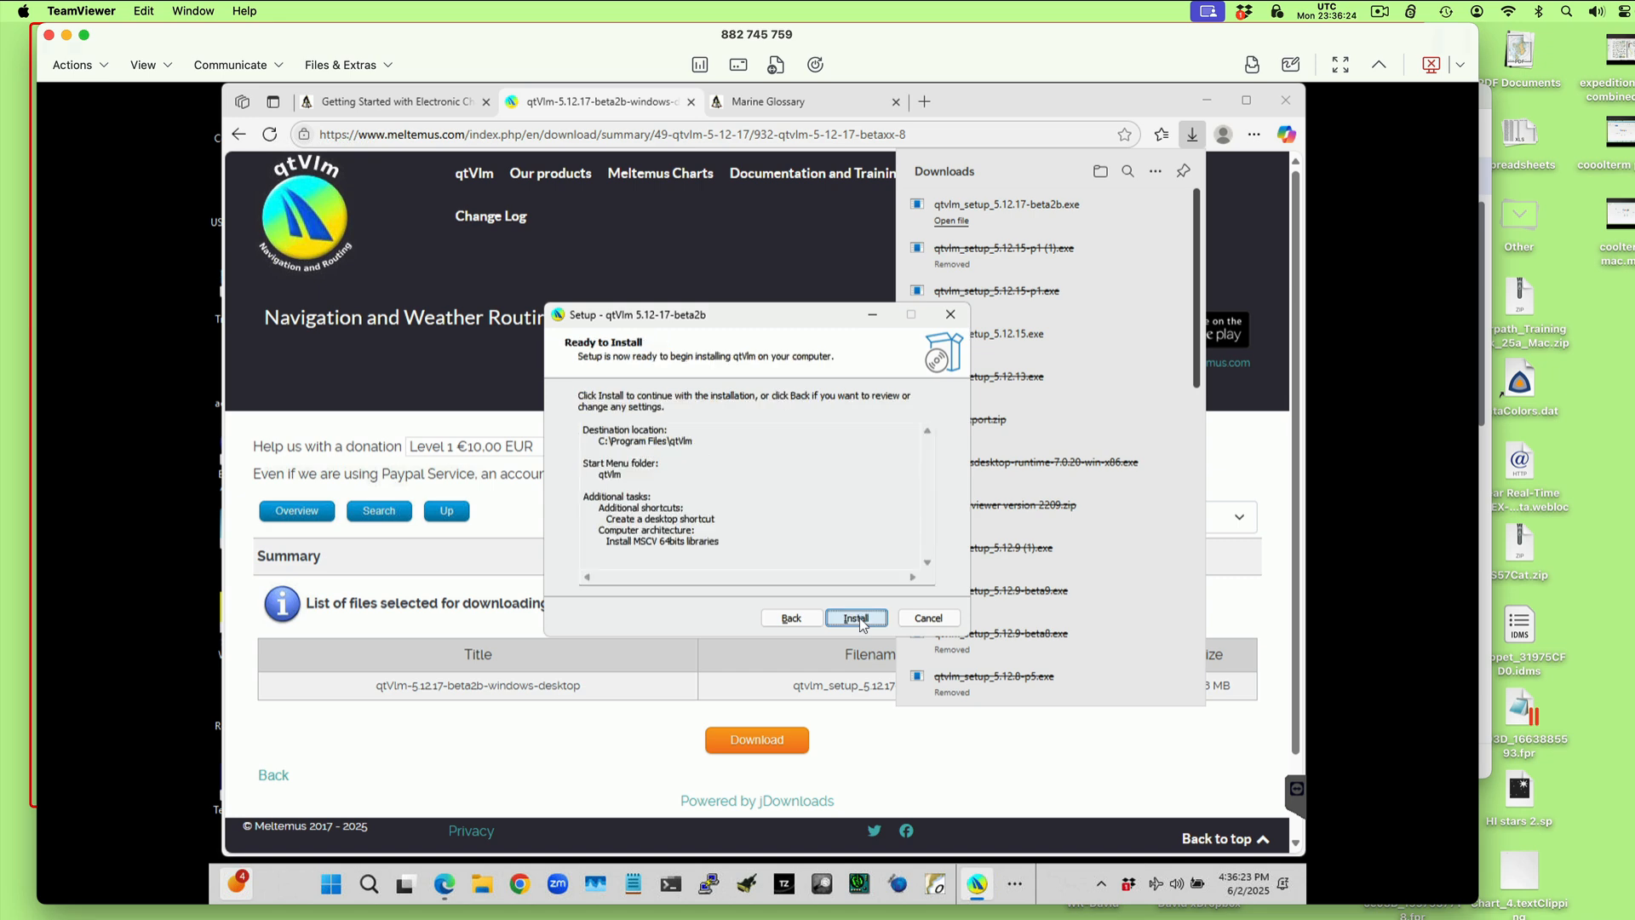
click(860, 618)
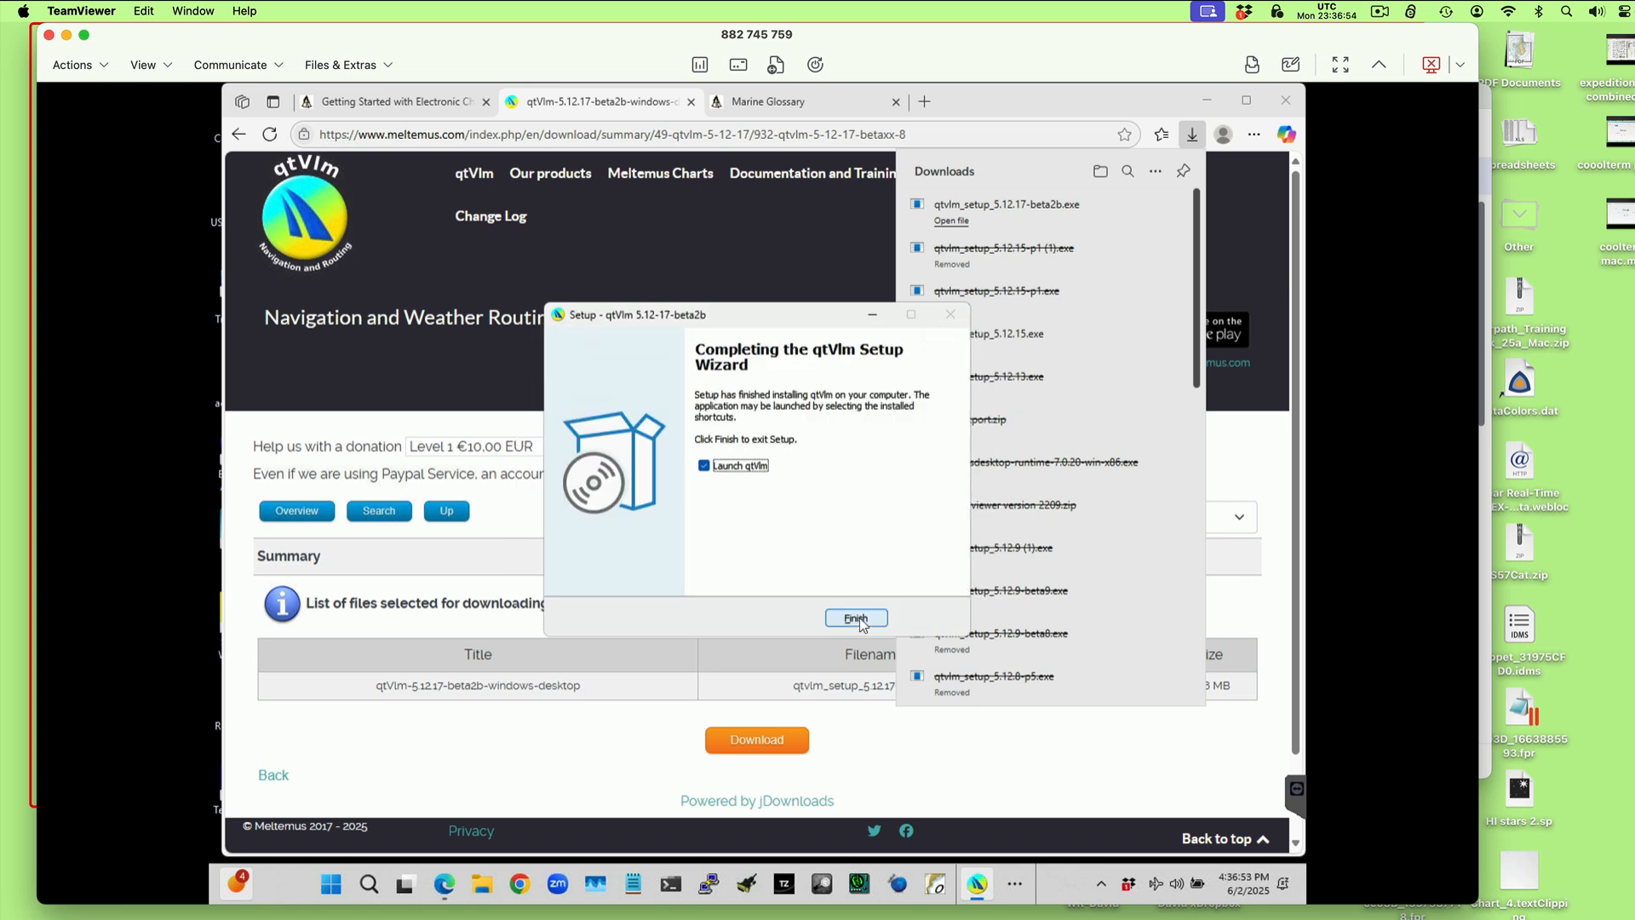
- Finish the setup with qtVlm launched and download the missing charts
click(856, 619)
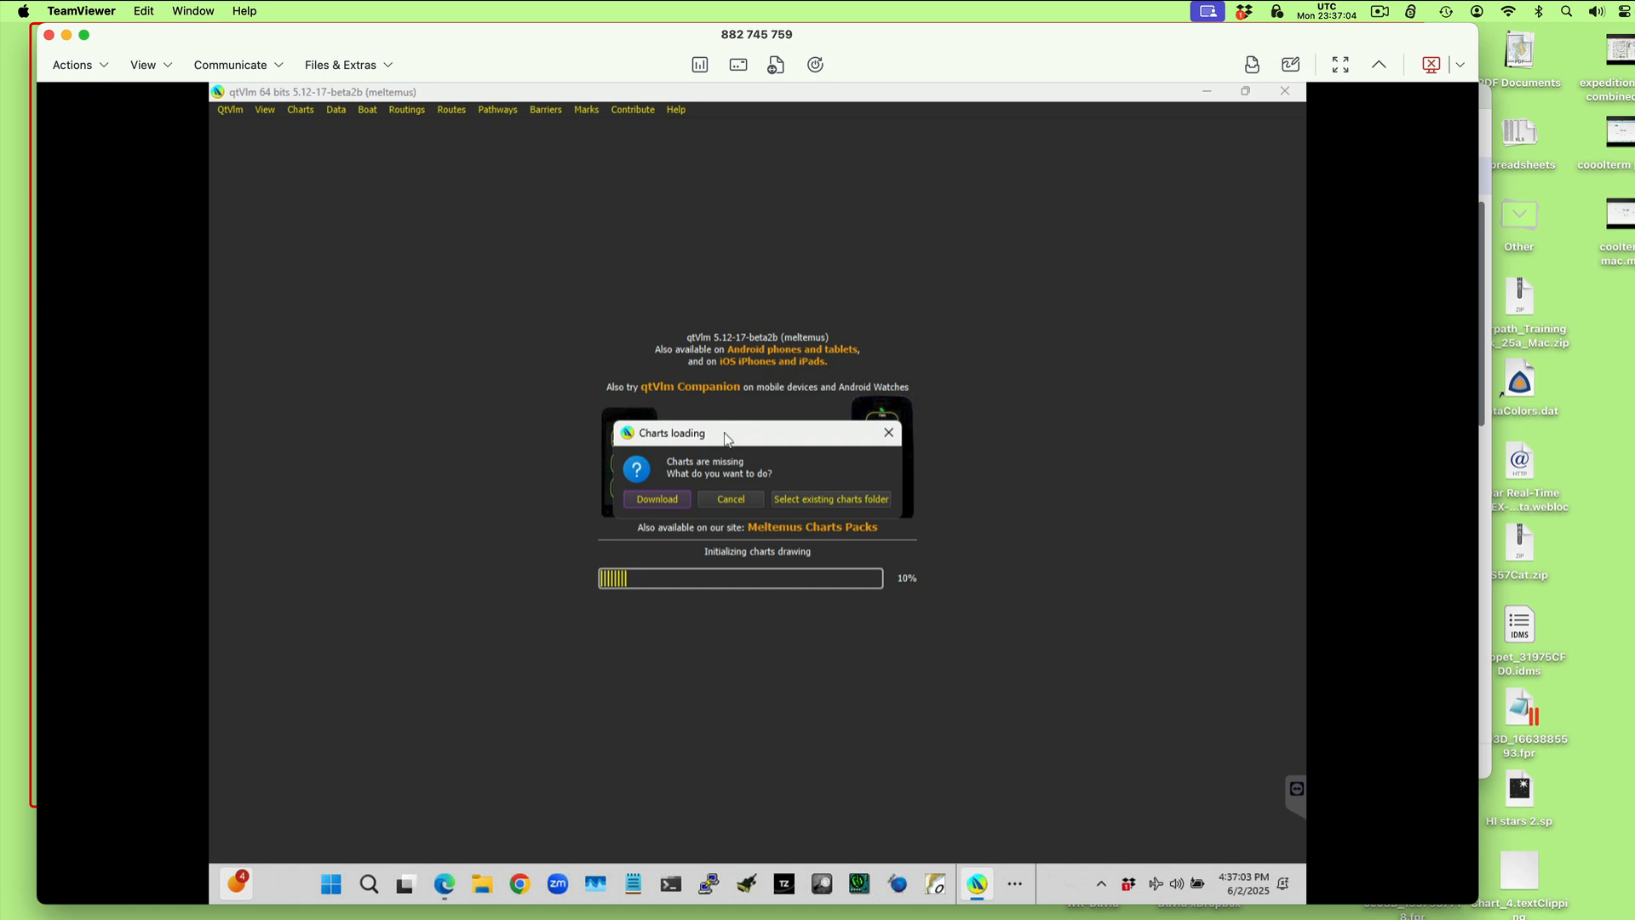
drag(724, 437, 718, 434)
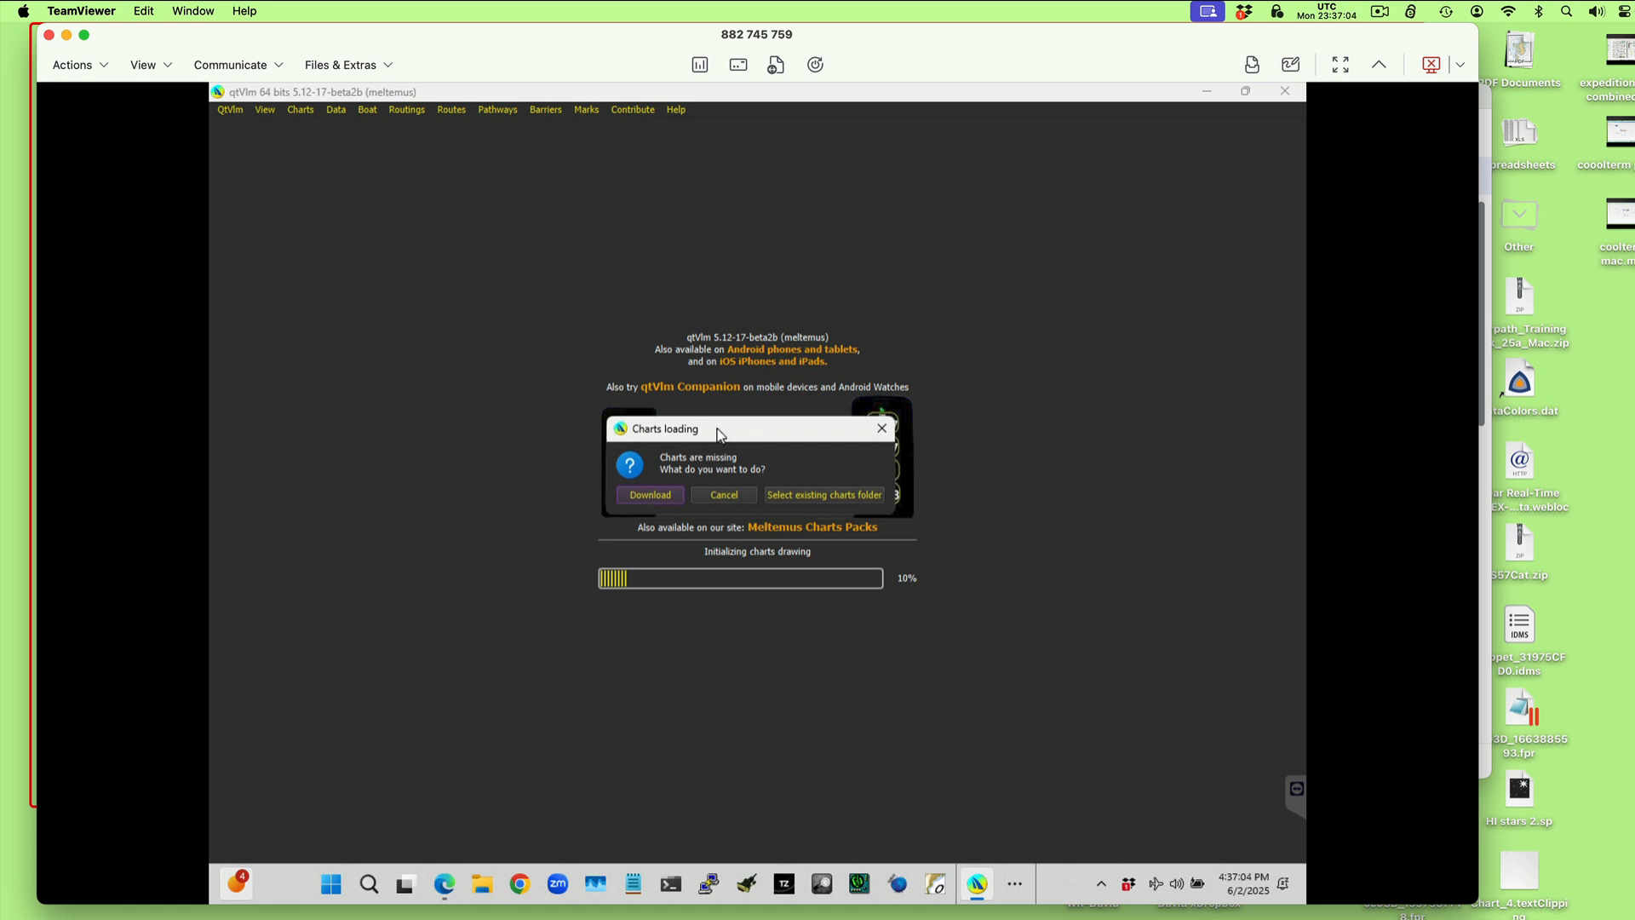
click(651, 495)
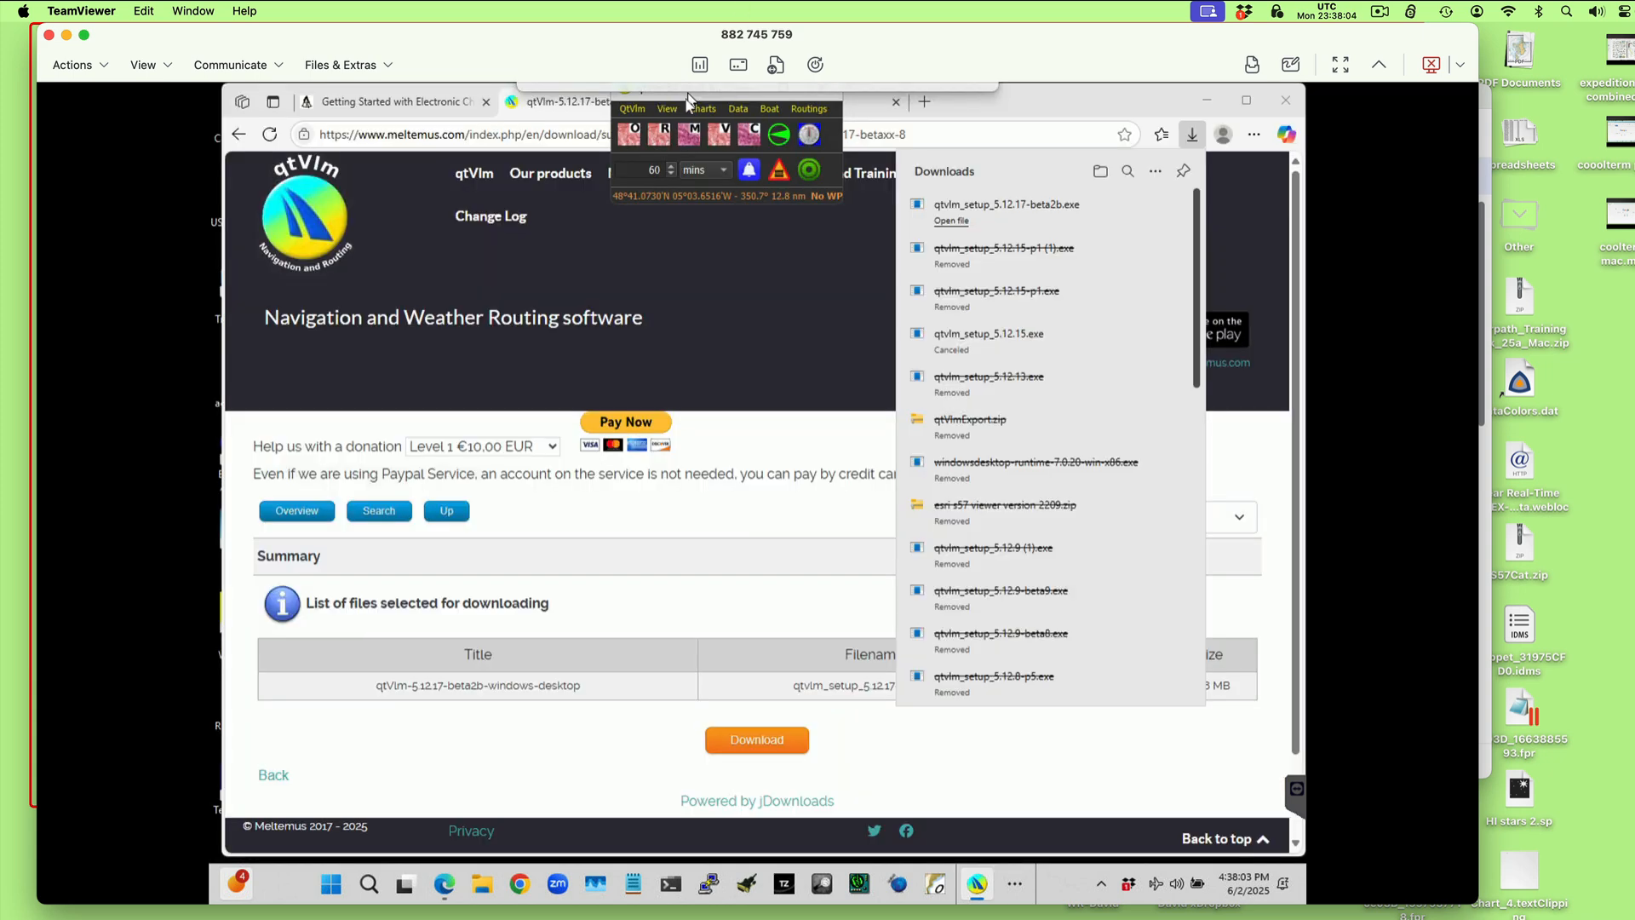
- Enlarge the qtVlm window to check the fresh installation and close the program
double_click(705, 94)
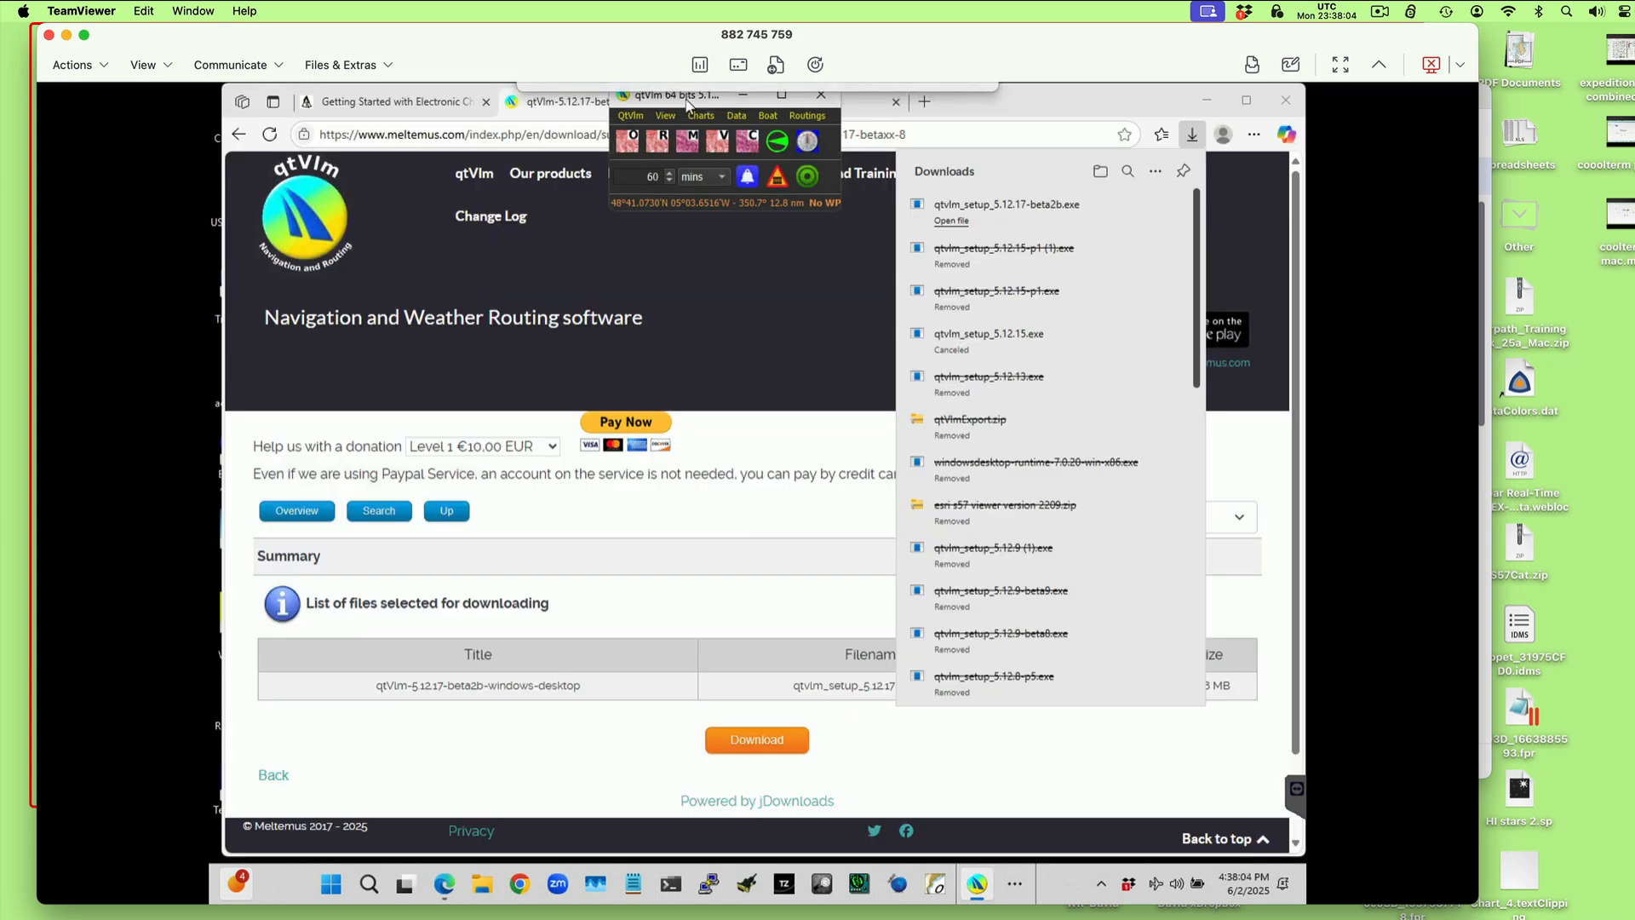
click(781, 96)
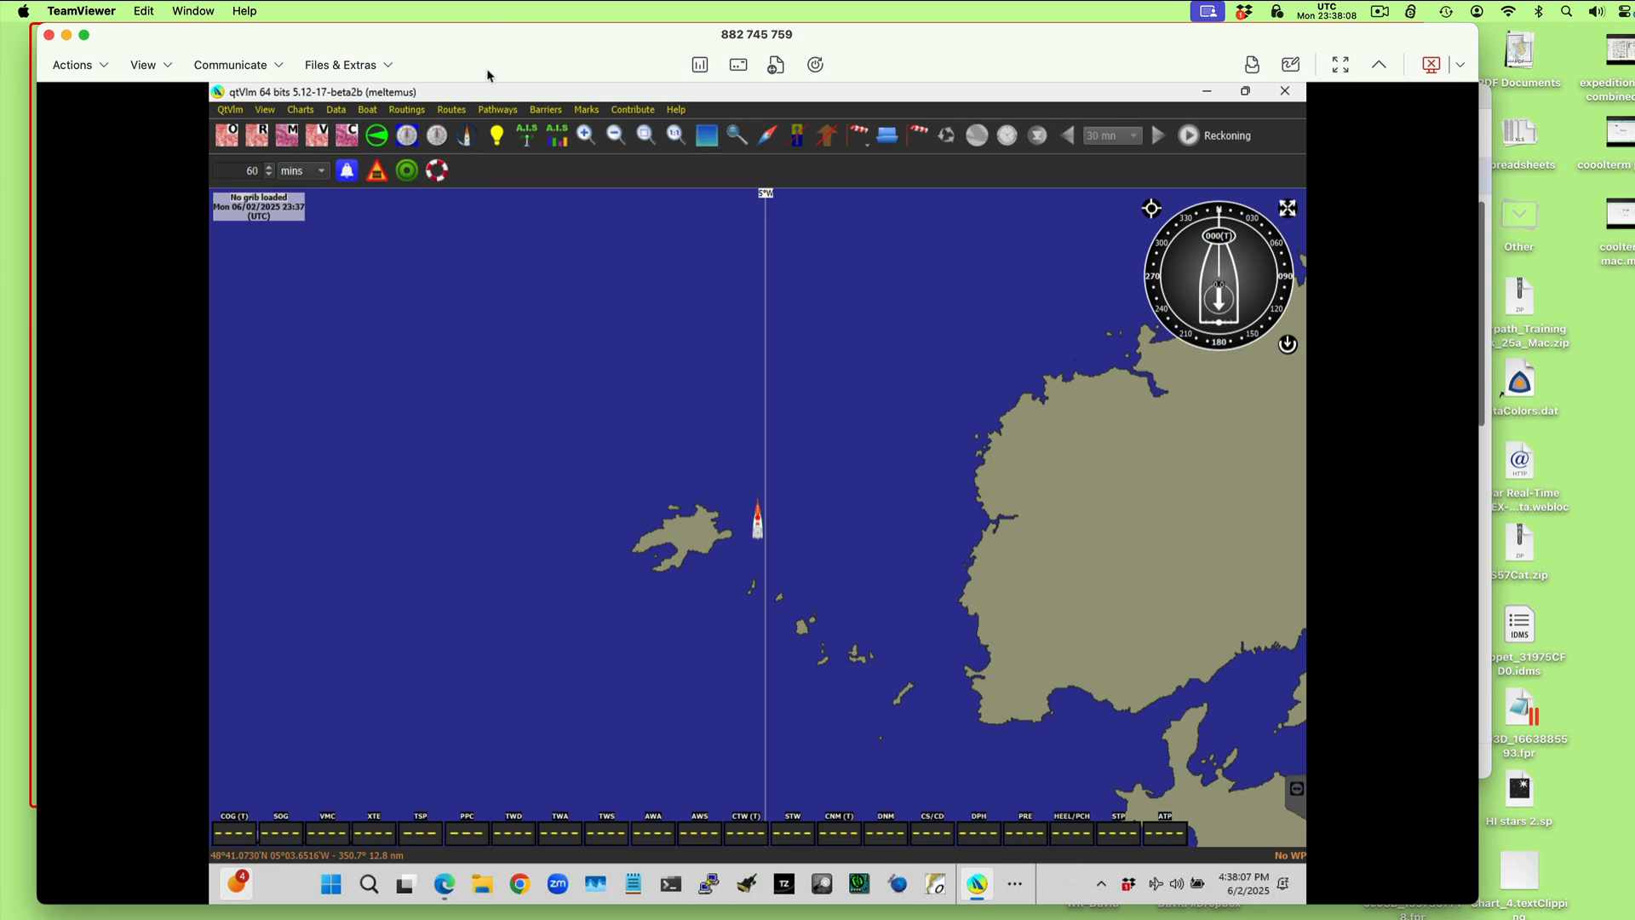
double_click(489, 97)
drag(490, 98, 438, 249)
click(536, 243)
click(1286, 91)
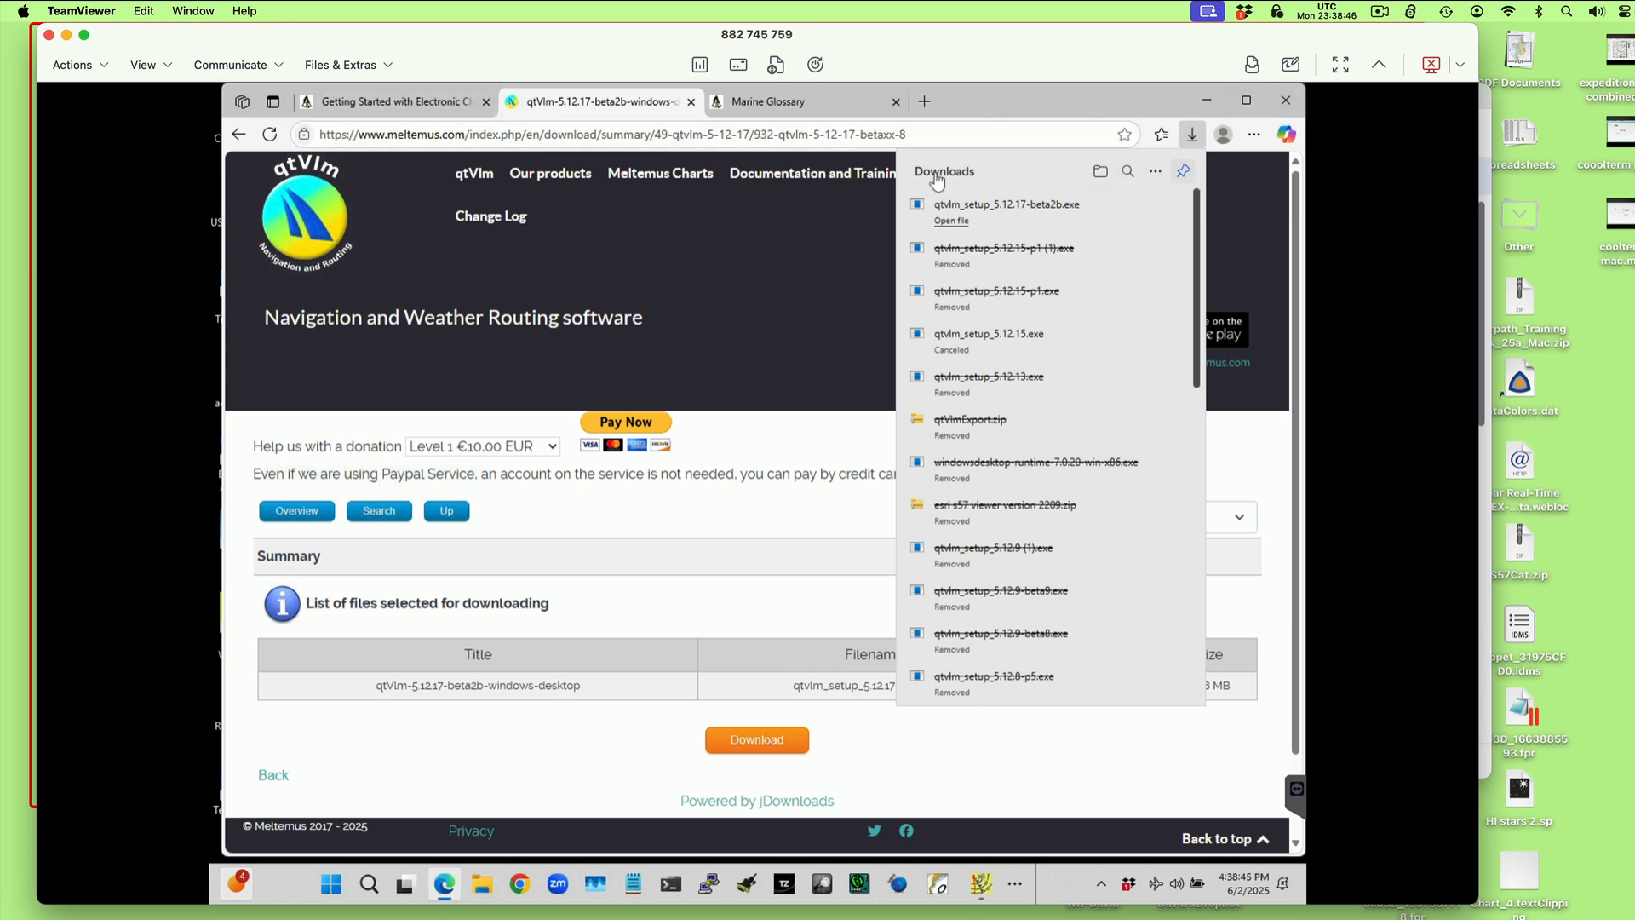
click(1091, 172)
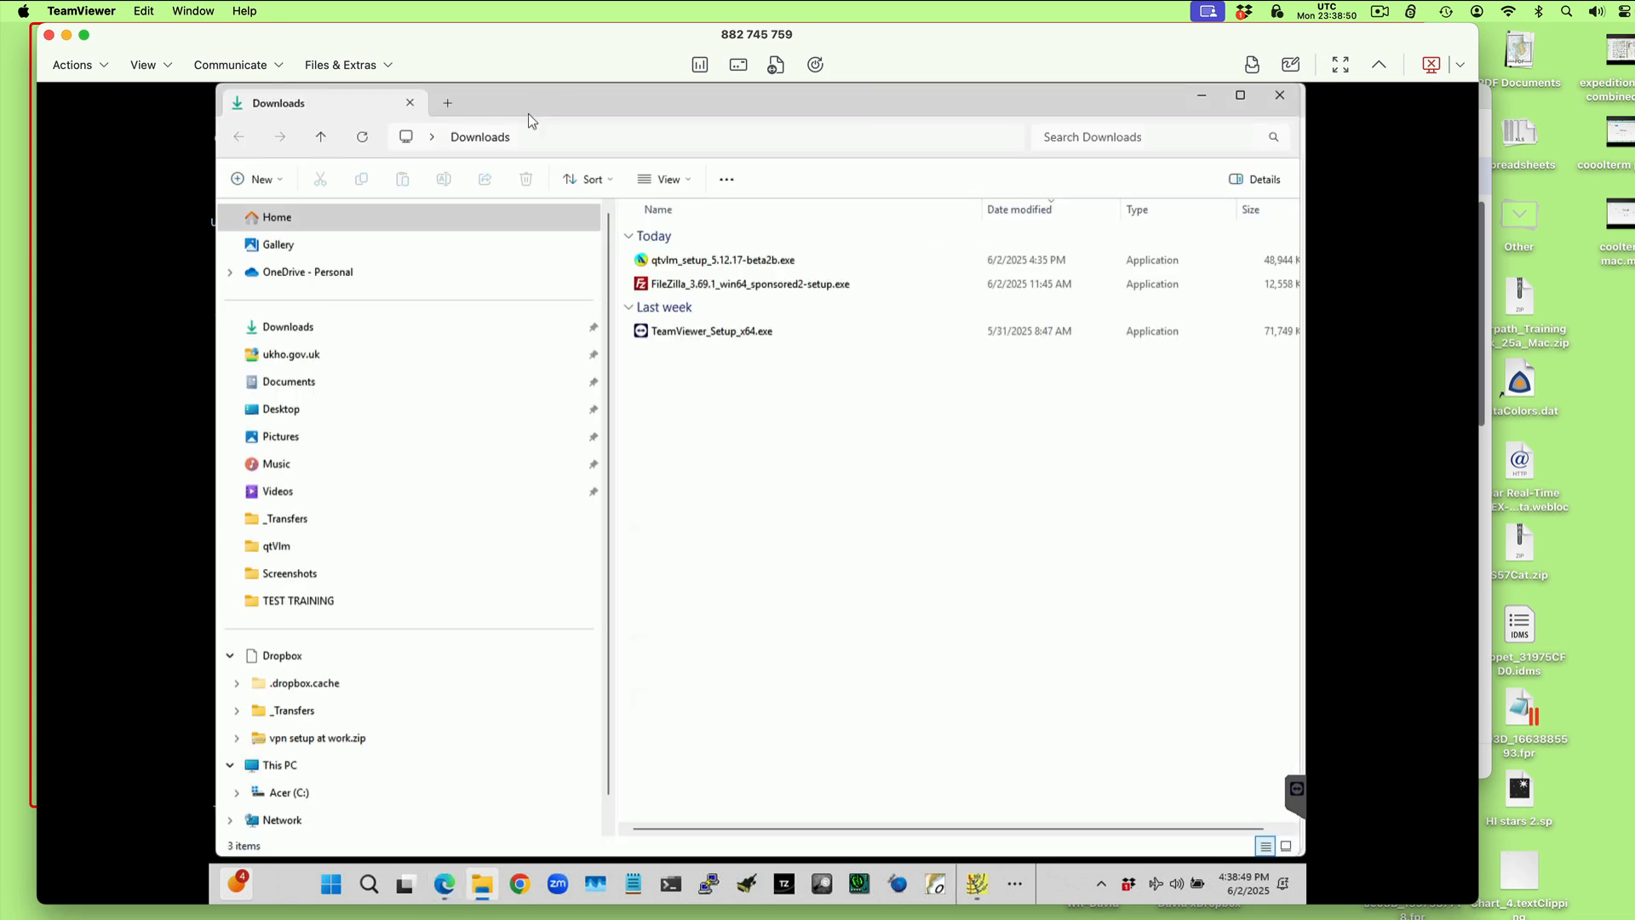
drag(496, 112, 418, 183)
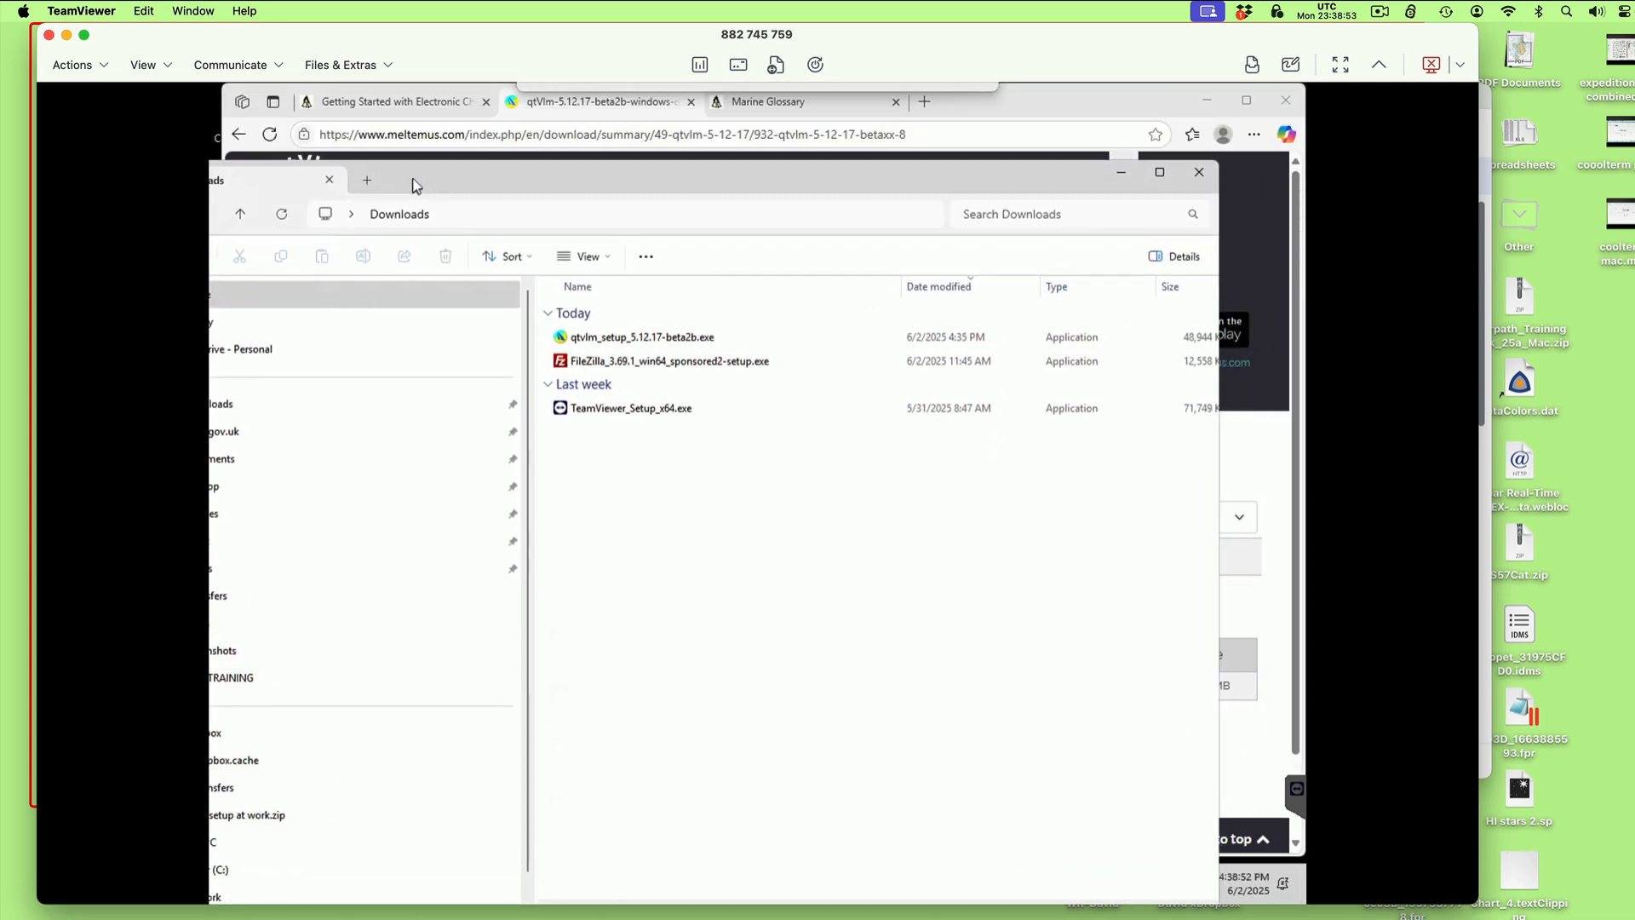
click(1197, 176)
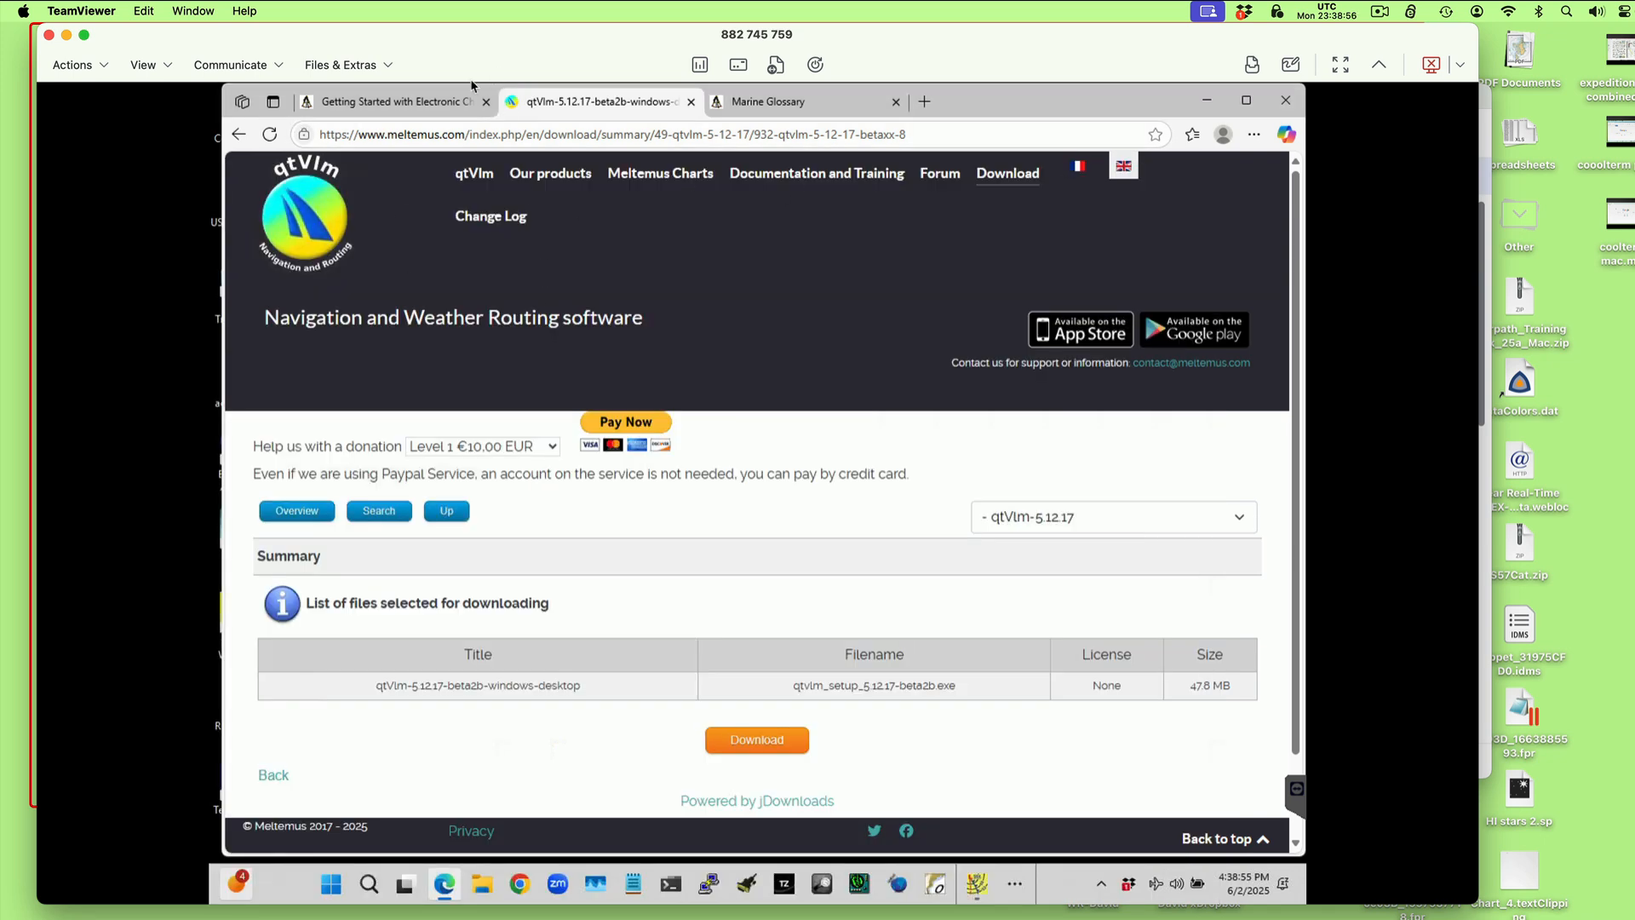
- Save the training.dat file linked in Step 2 of the Starpath getting-started page to the Downloads folder
click(404, 109)
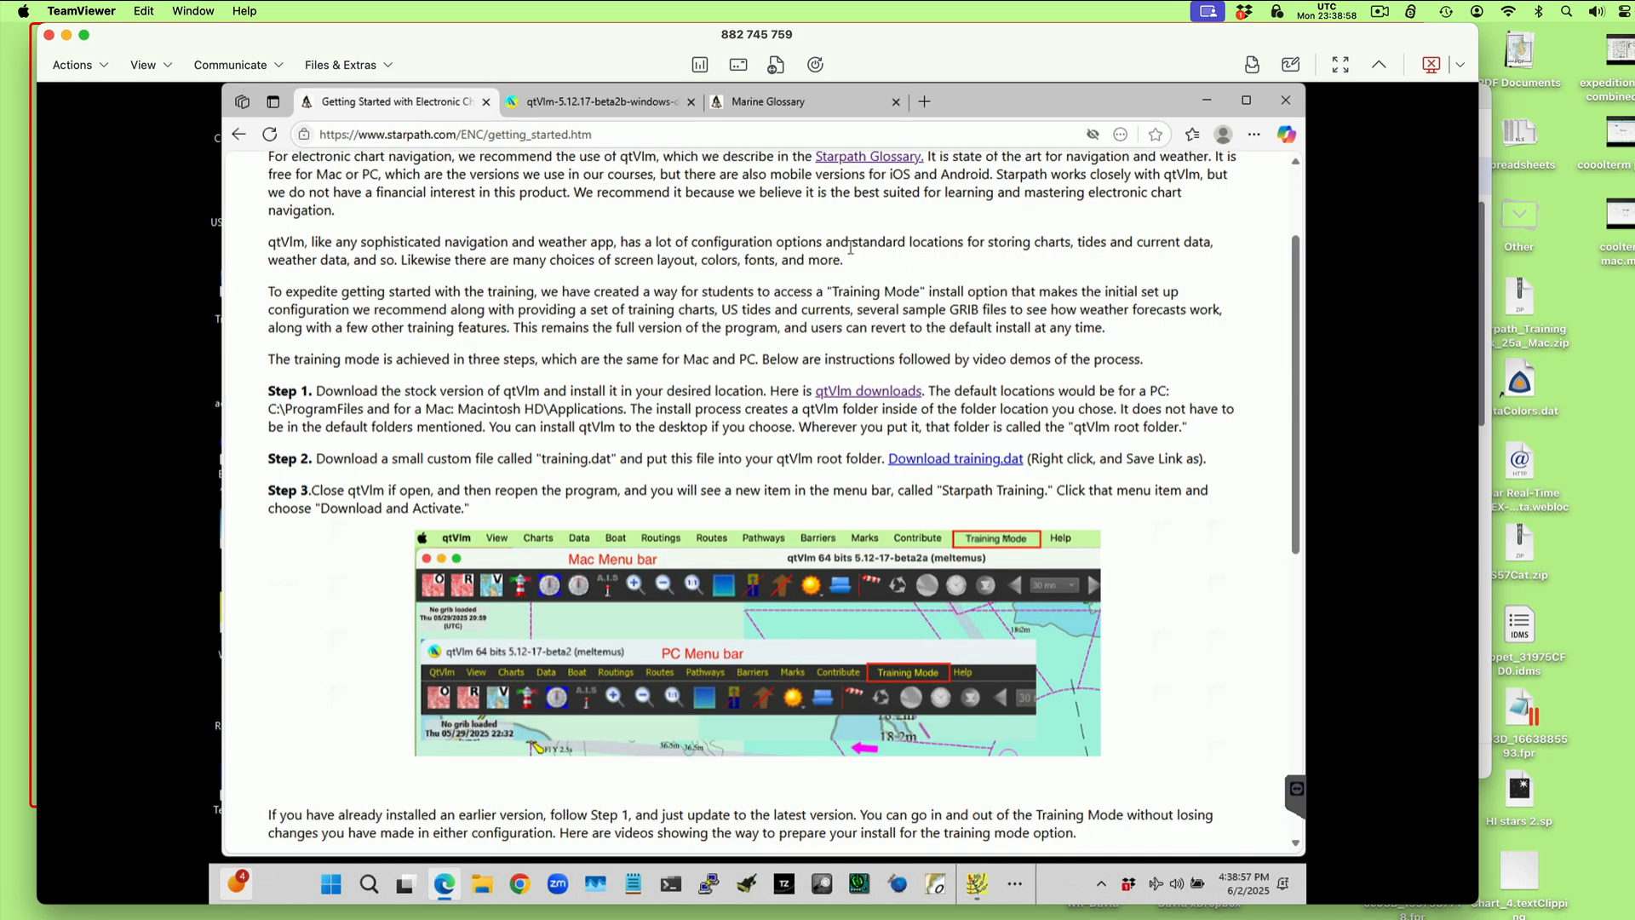
scroll(866, 451, down, 1)
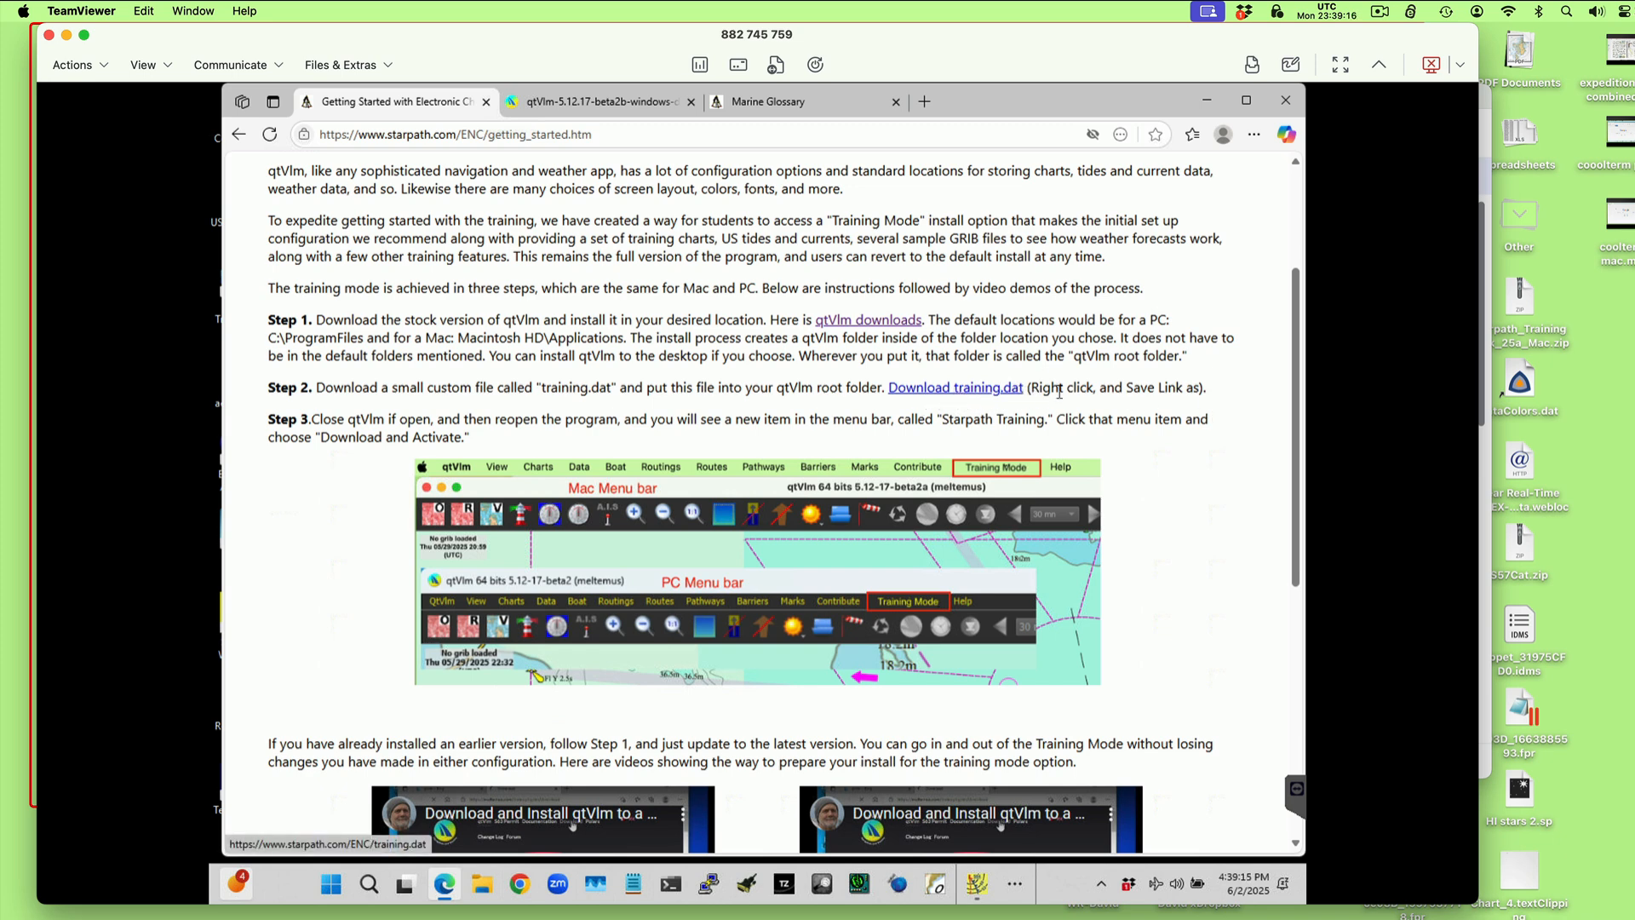
right_click(933, 393)
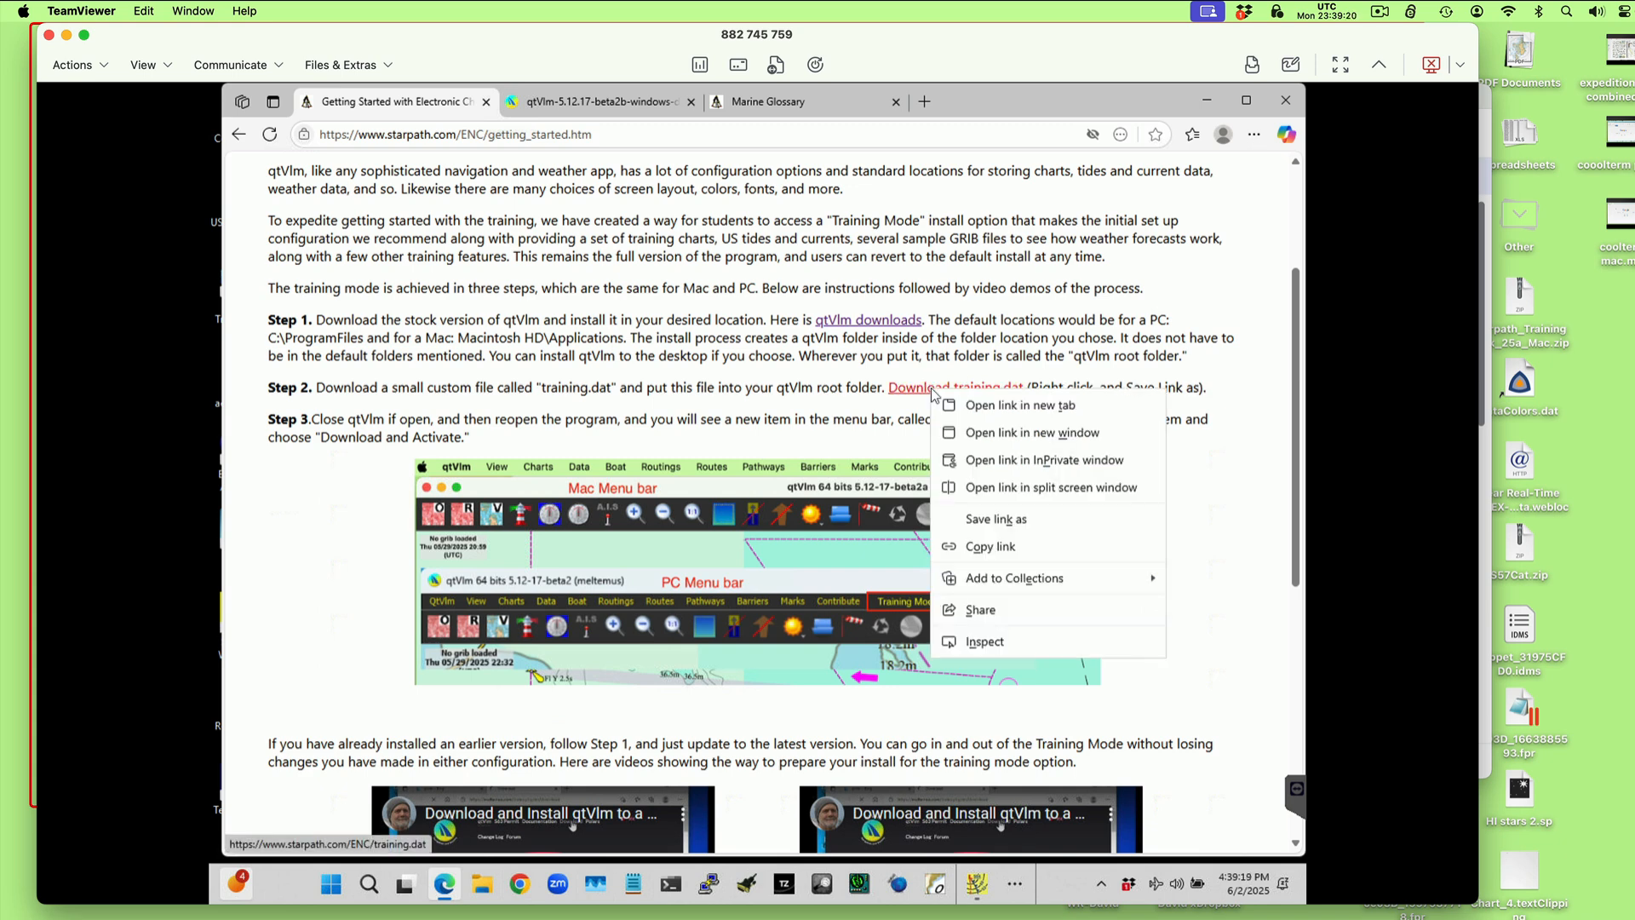
click(990, 521)
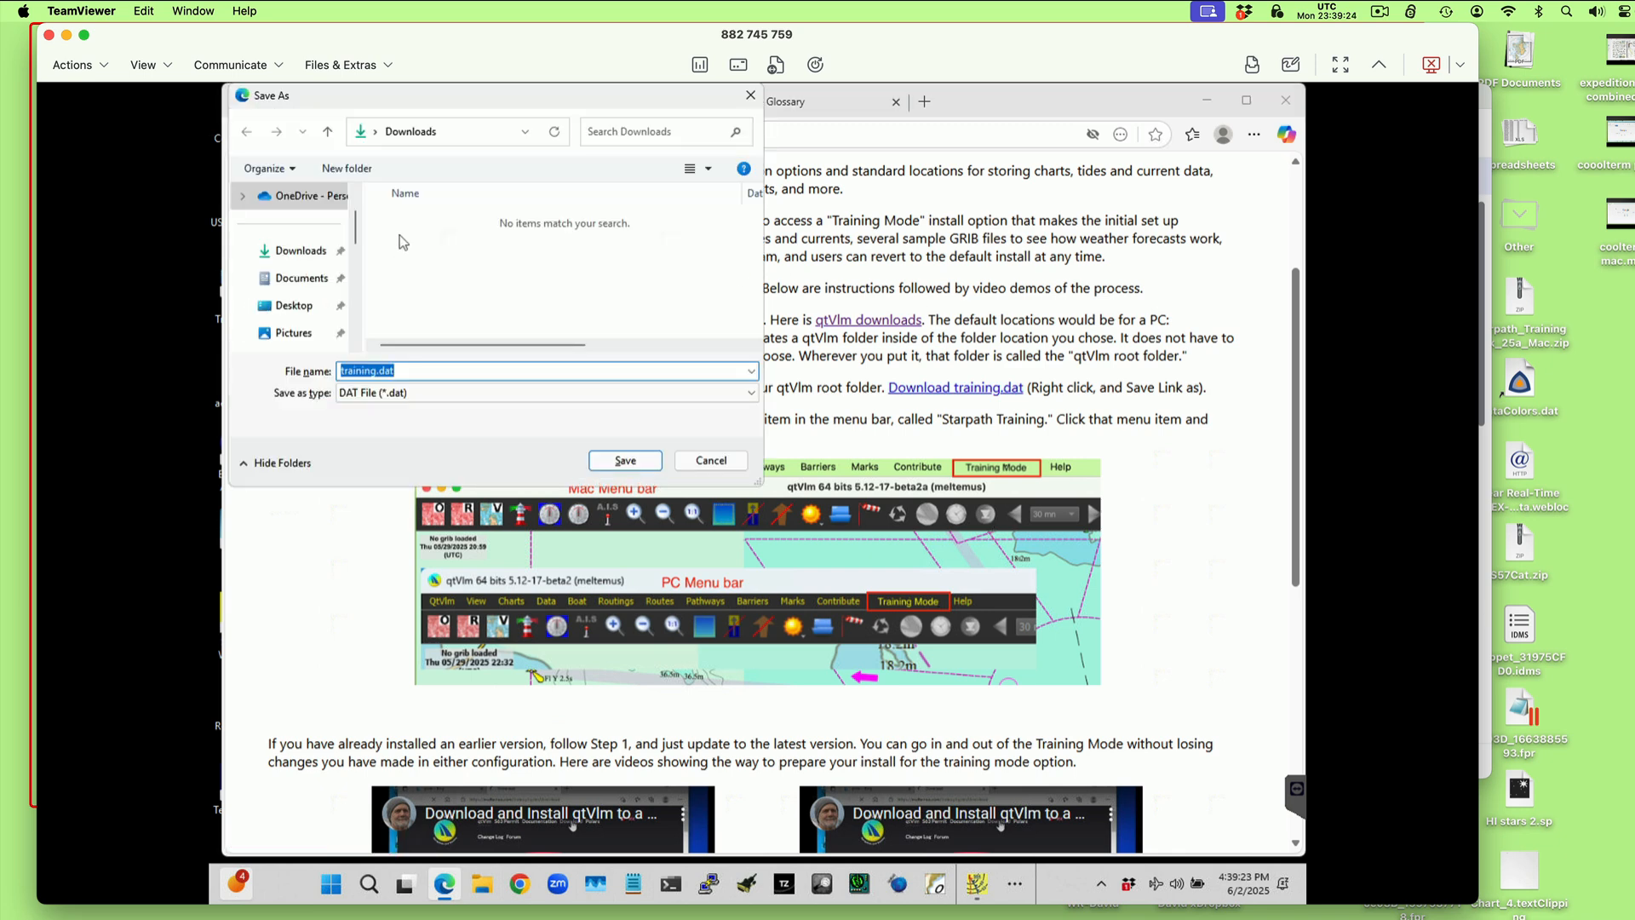
click(281, 254)
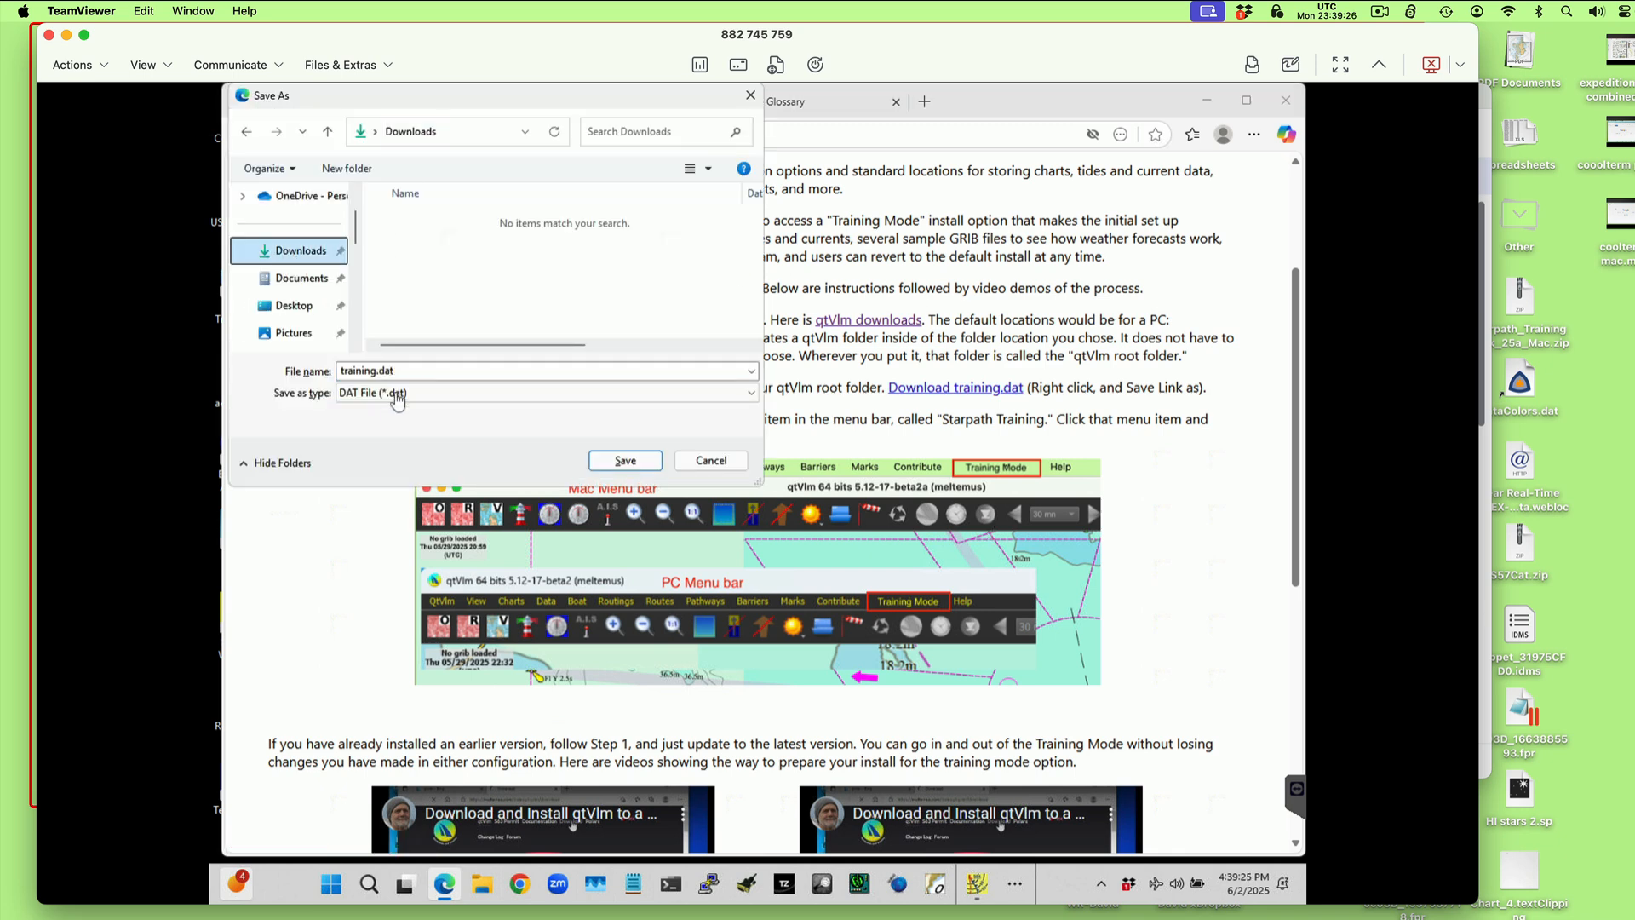
click(626, 462)
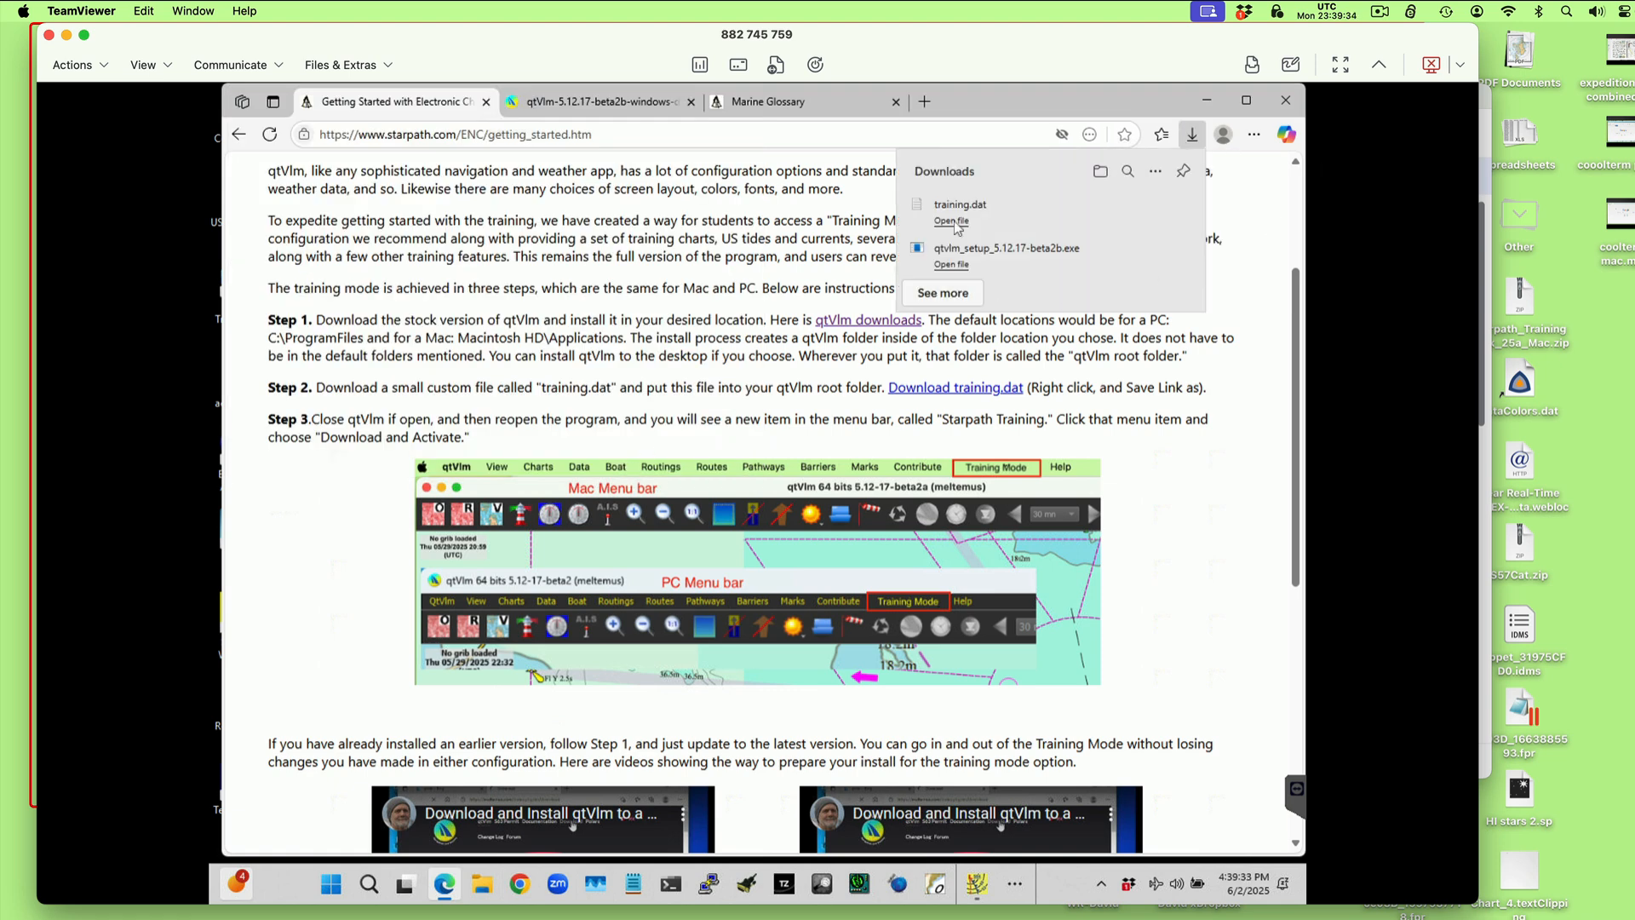
- Open the Downloads folder from the browser's download list and minimize the browser to uncover the desktop
click(1100, 171)
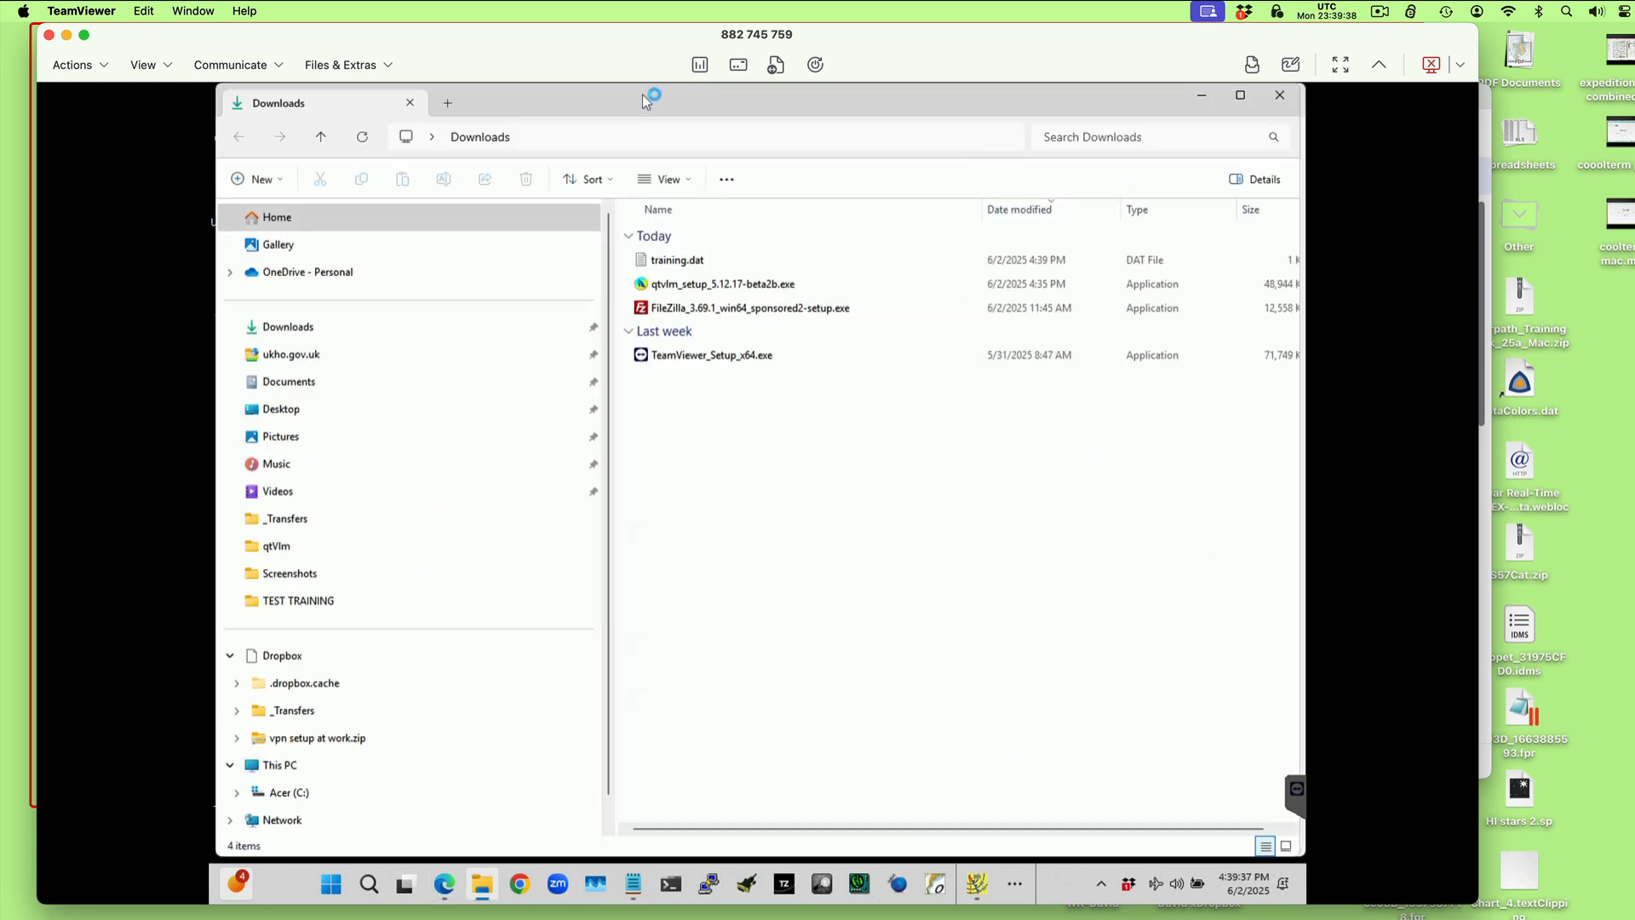
drag(850, 113, 802, 227)
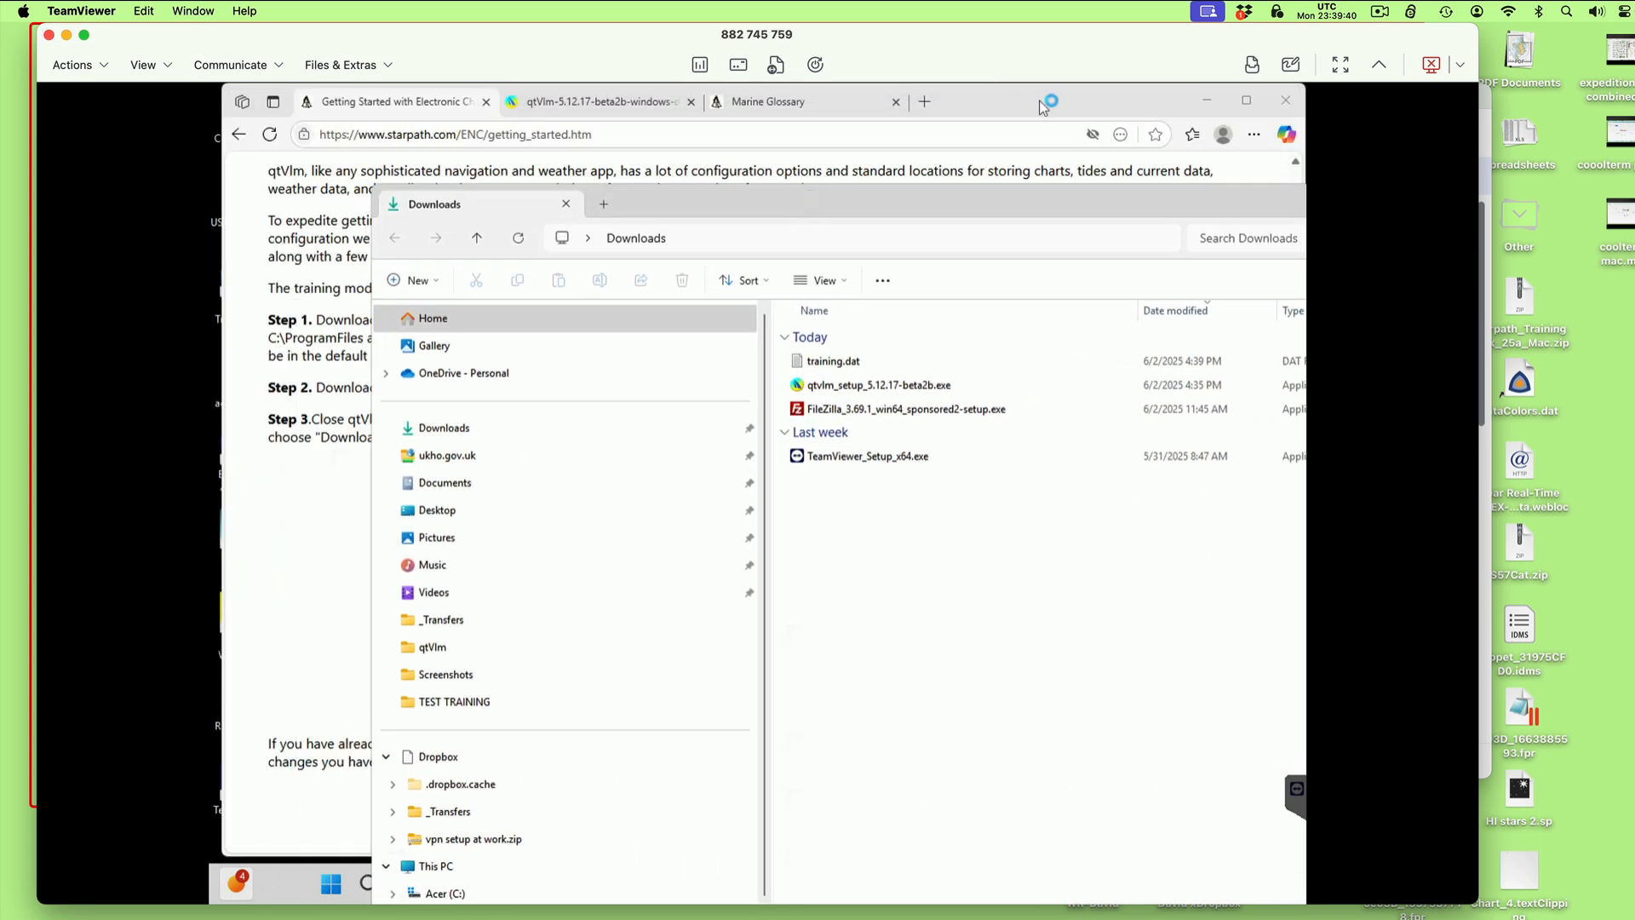
drag(281, 111, 332, 126)
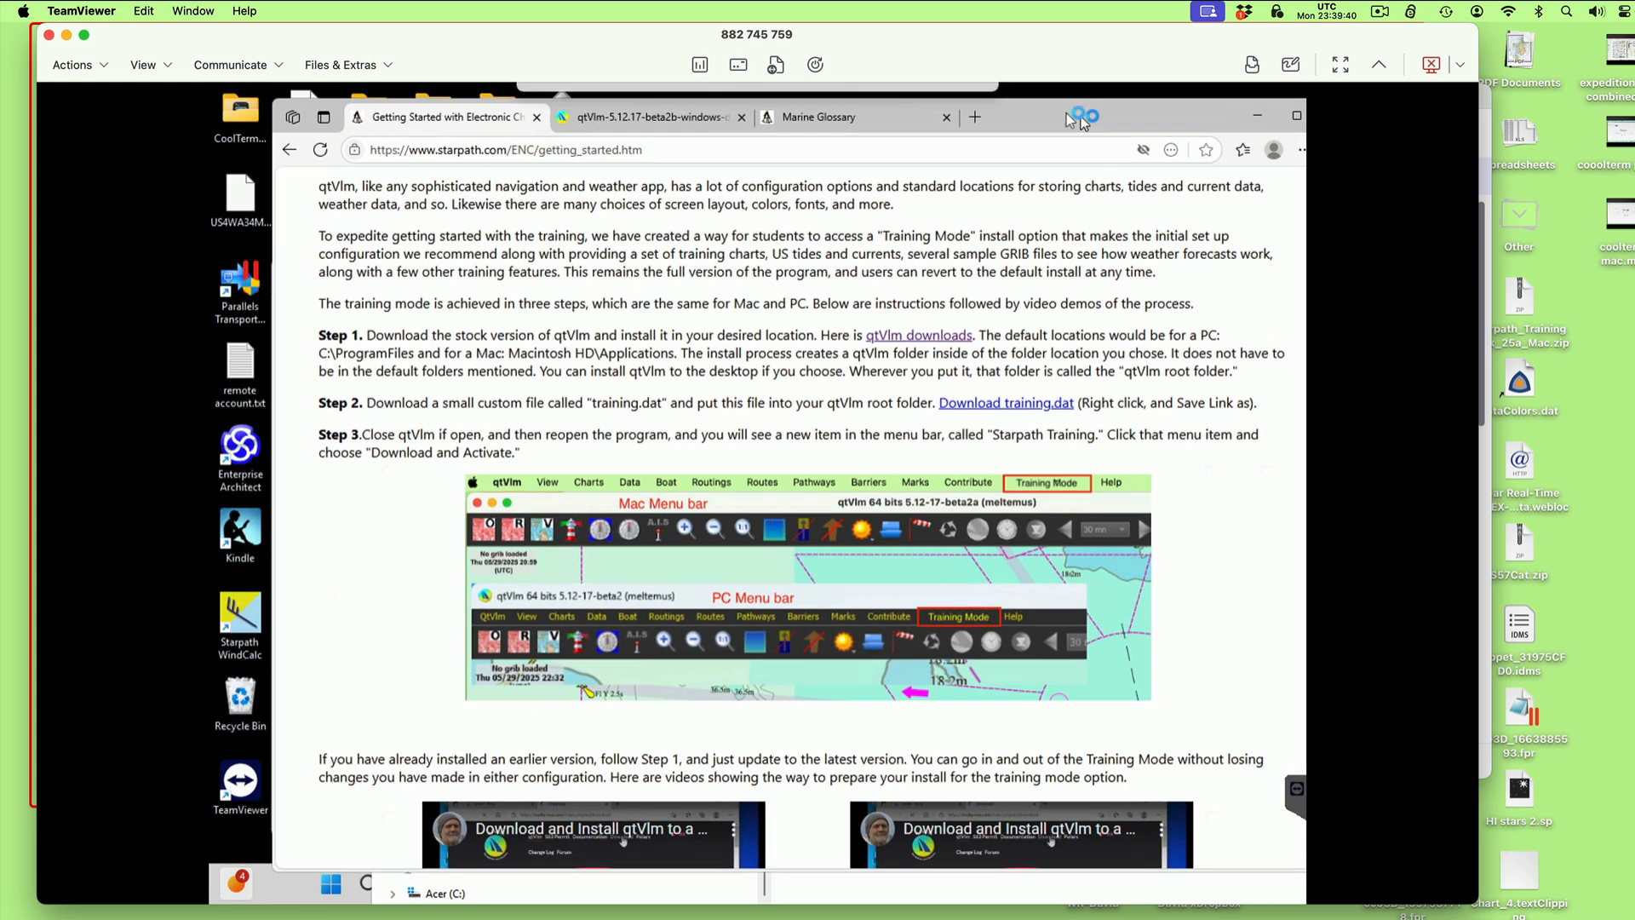
click(1257, 114)
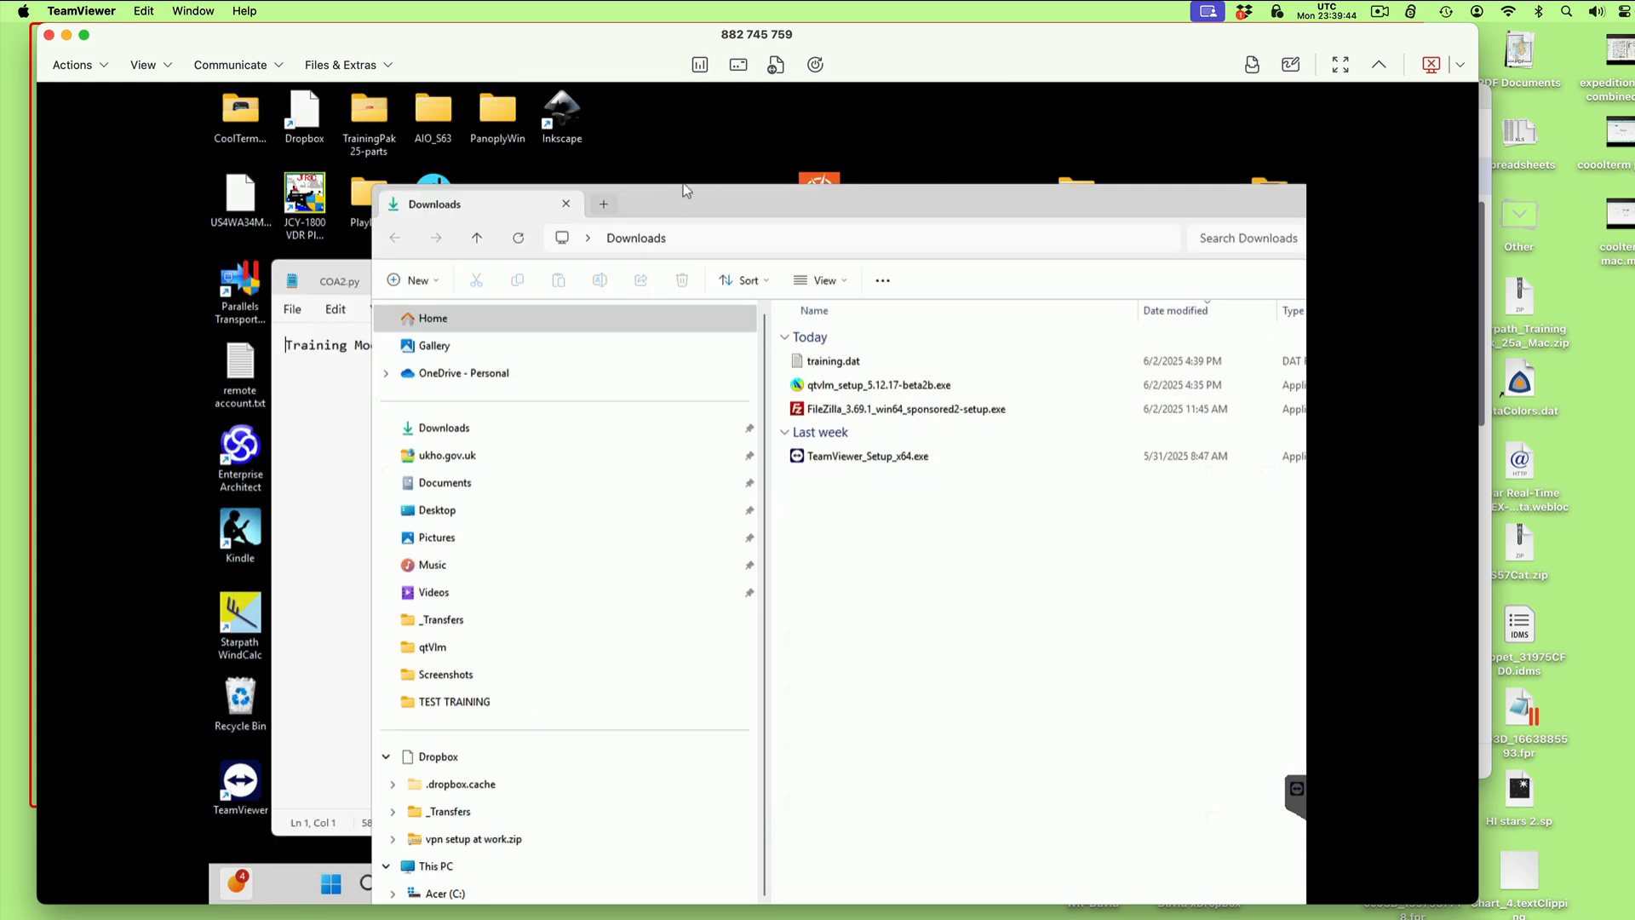
drag(694, 194, 891, 164)
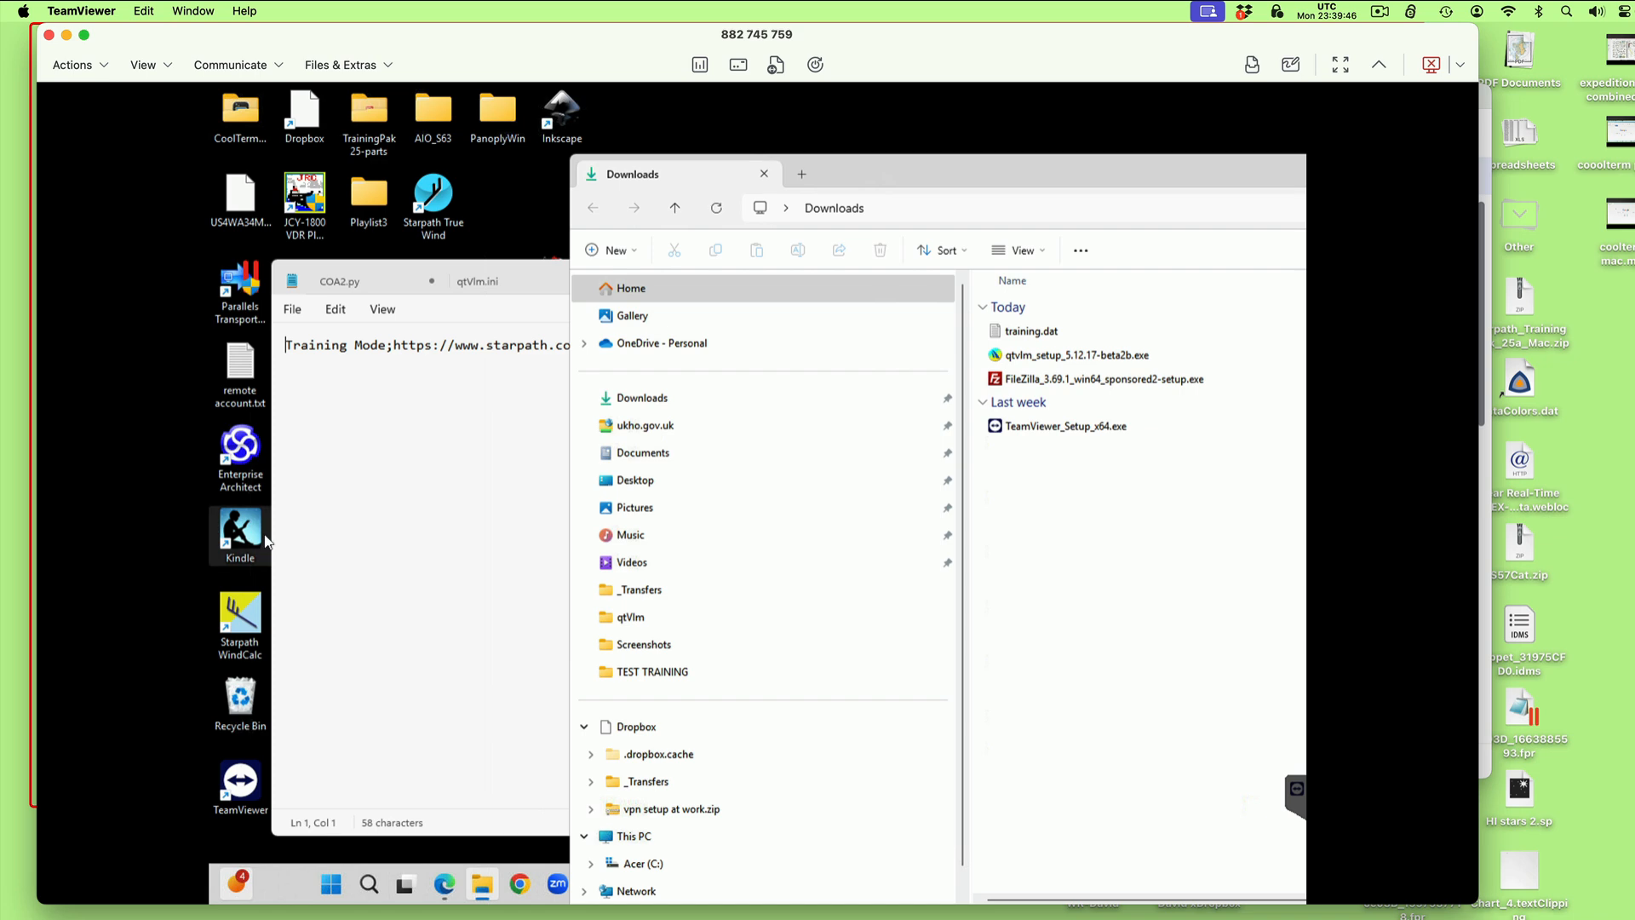
- Close the text editor showing training.dat and place the Downloads folder window beside the qtVlm desktop shortcut
click(342, 427)
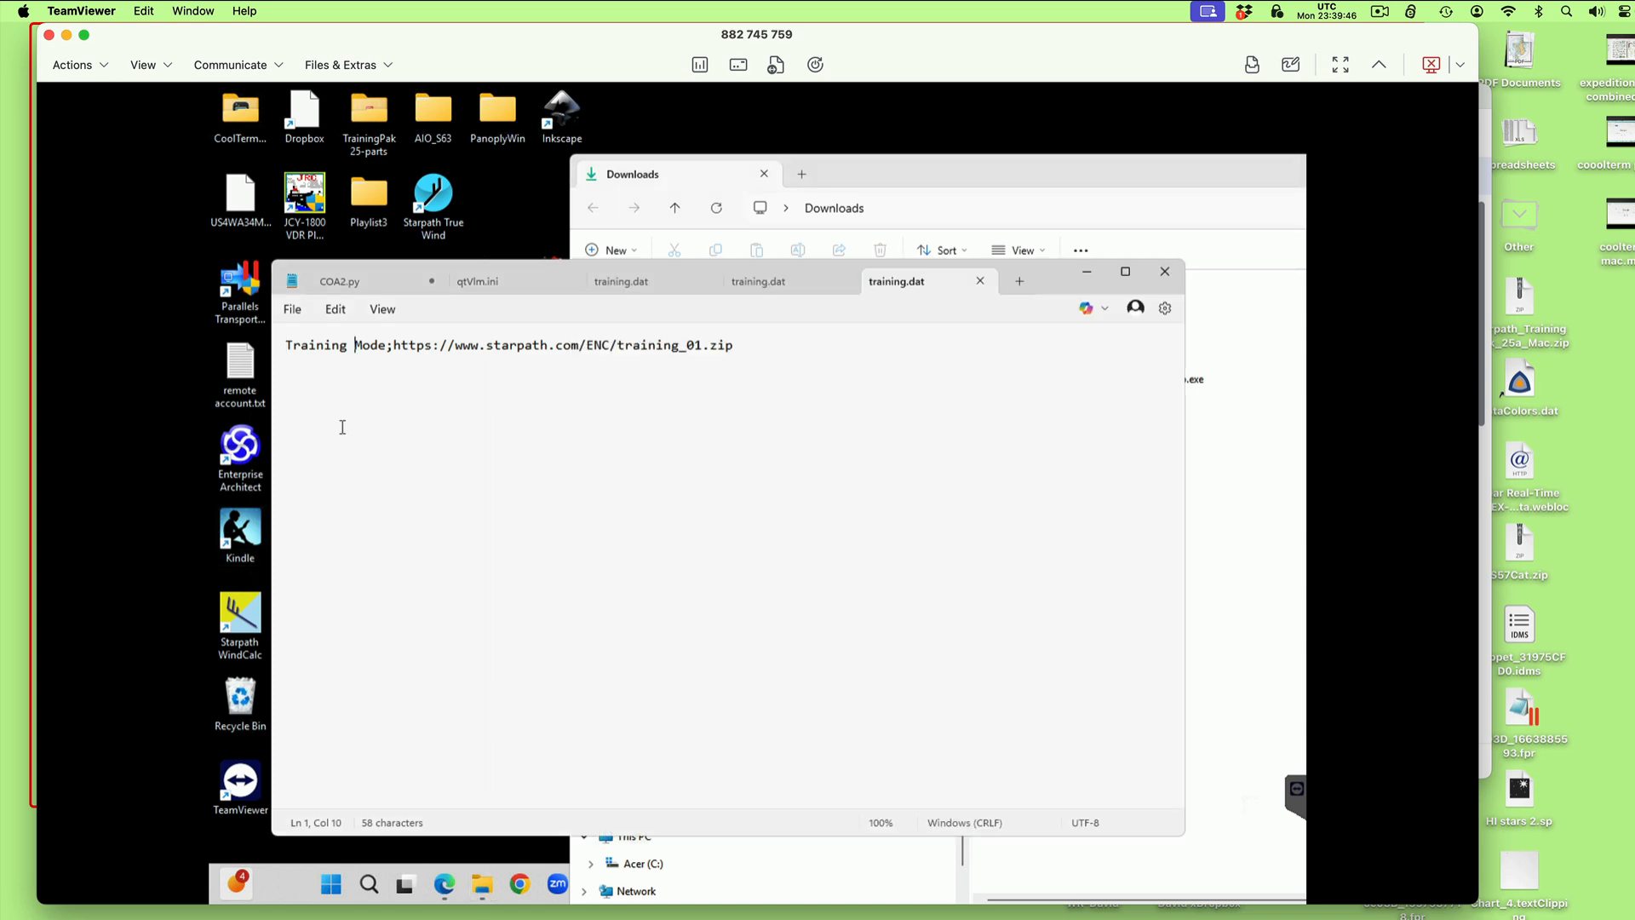
click(1163, 272)
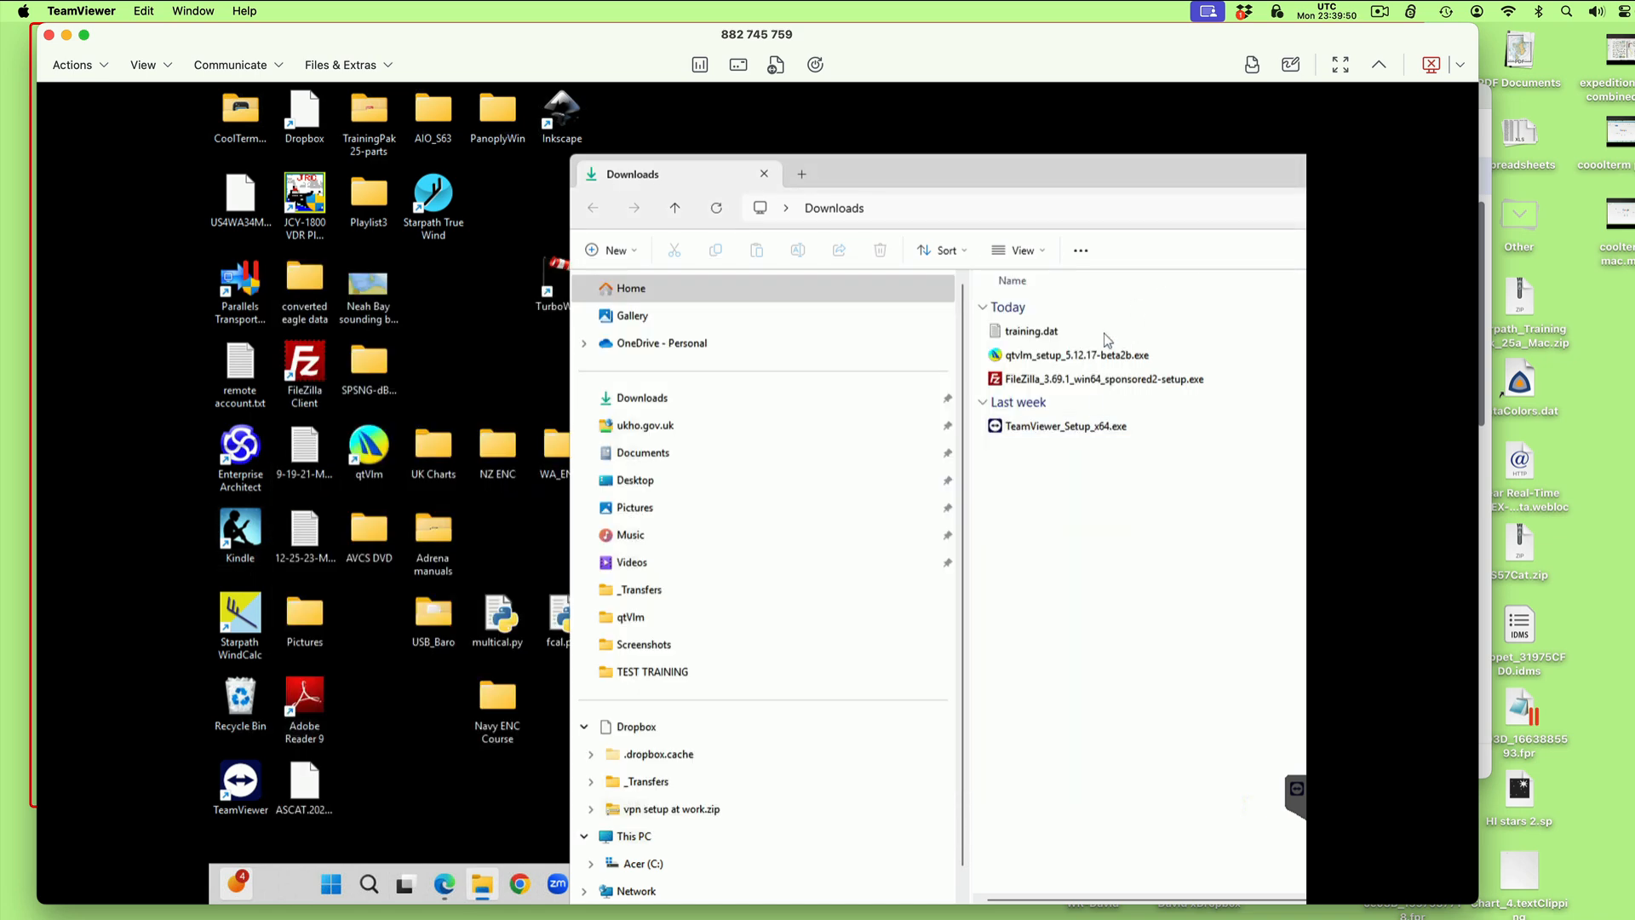
drag(869, 165, 899, 128)
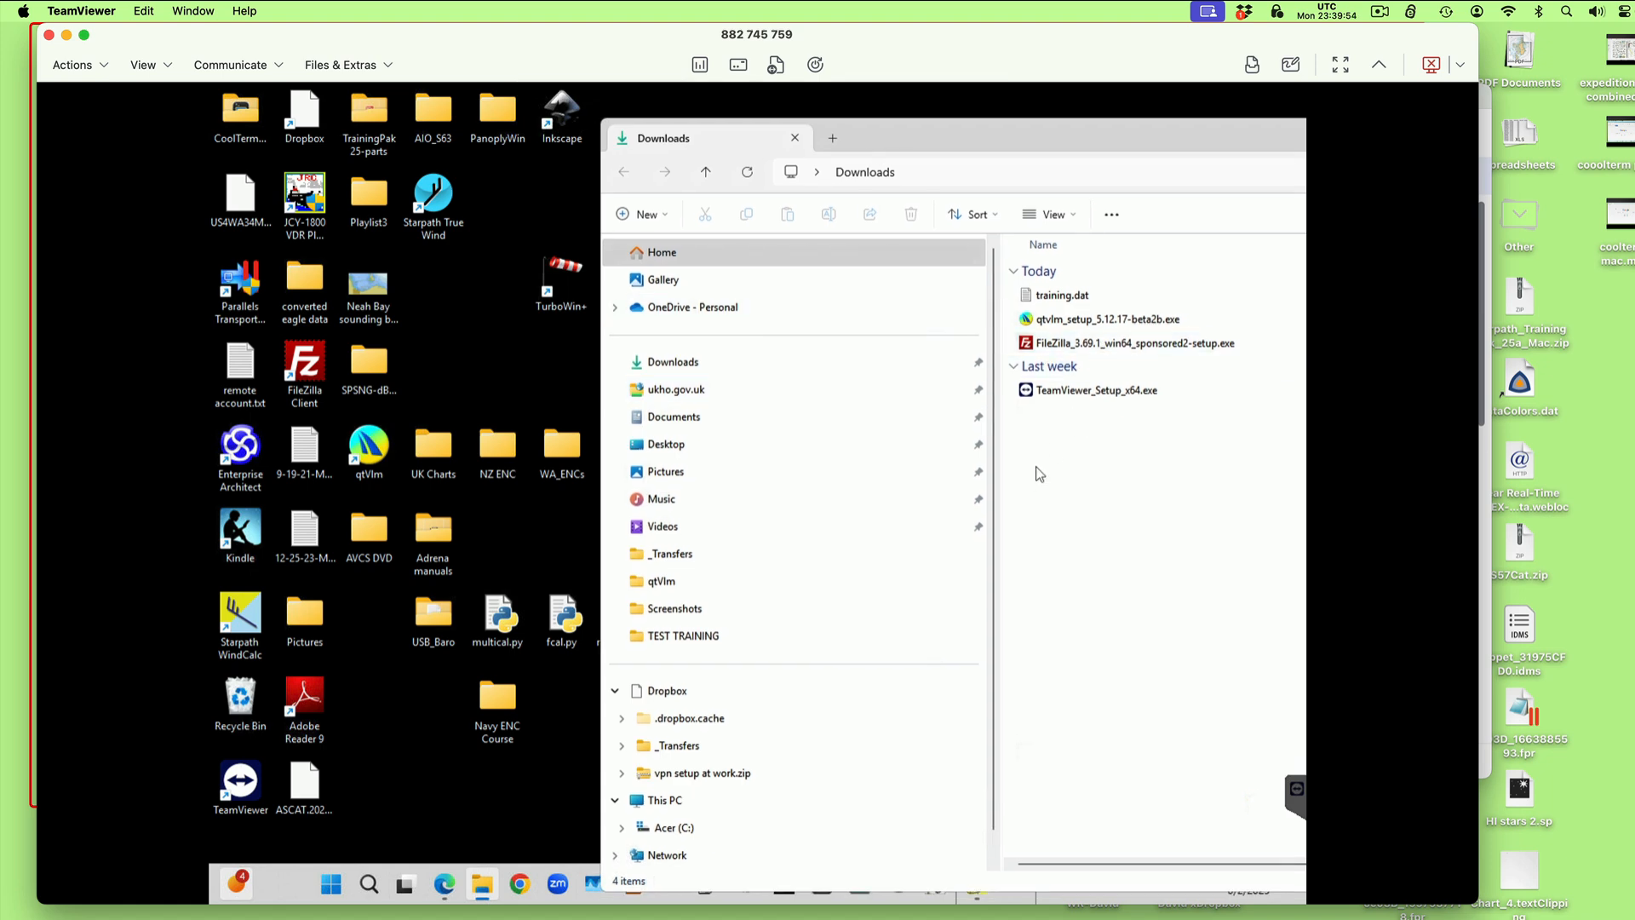
click(681, 365)
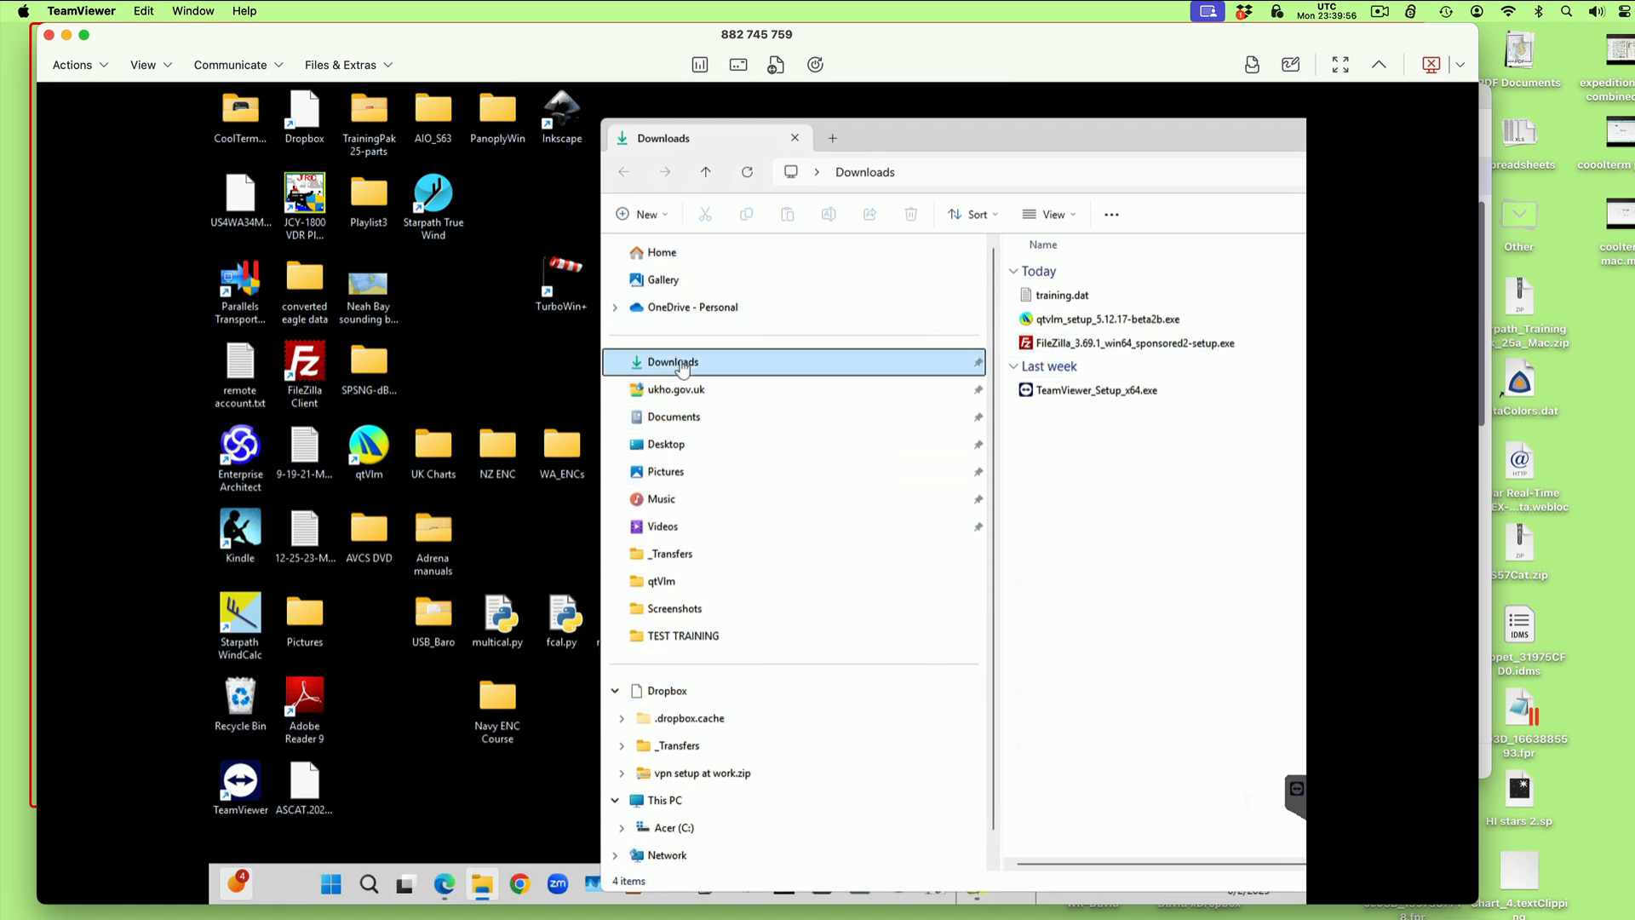
right_click(1109, 303)
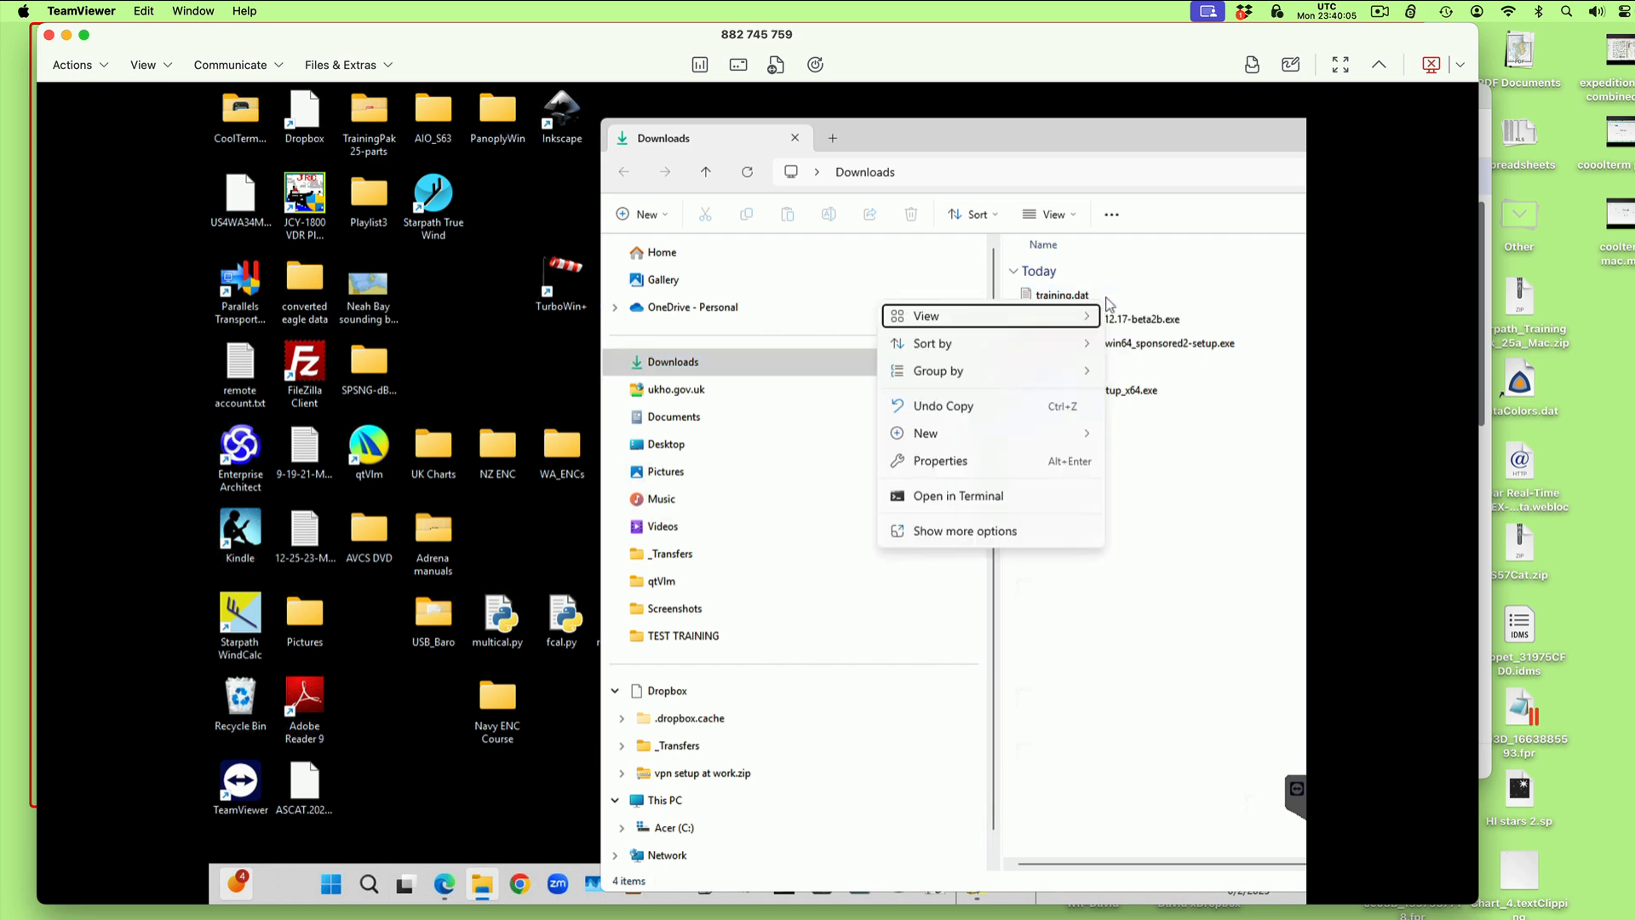
click(963, 534)
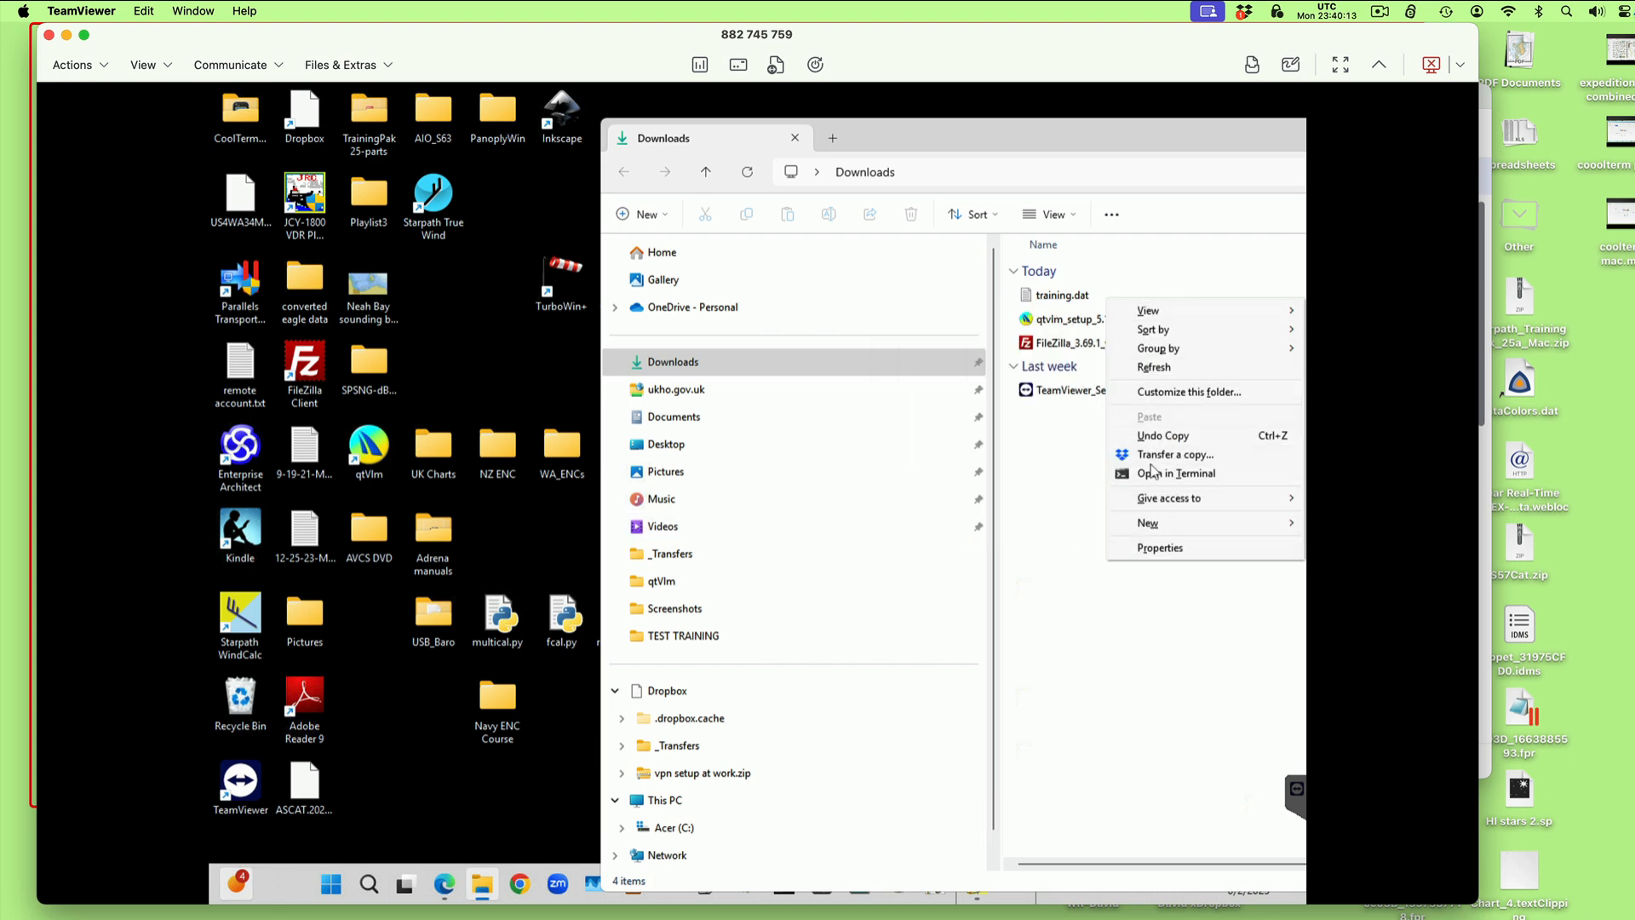
click(1055, 439)
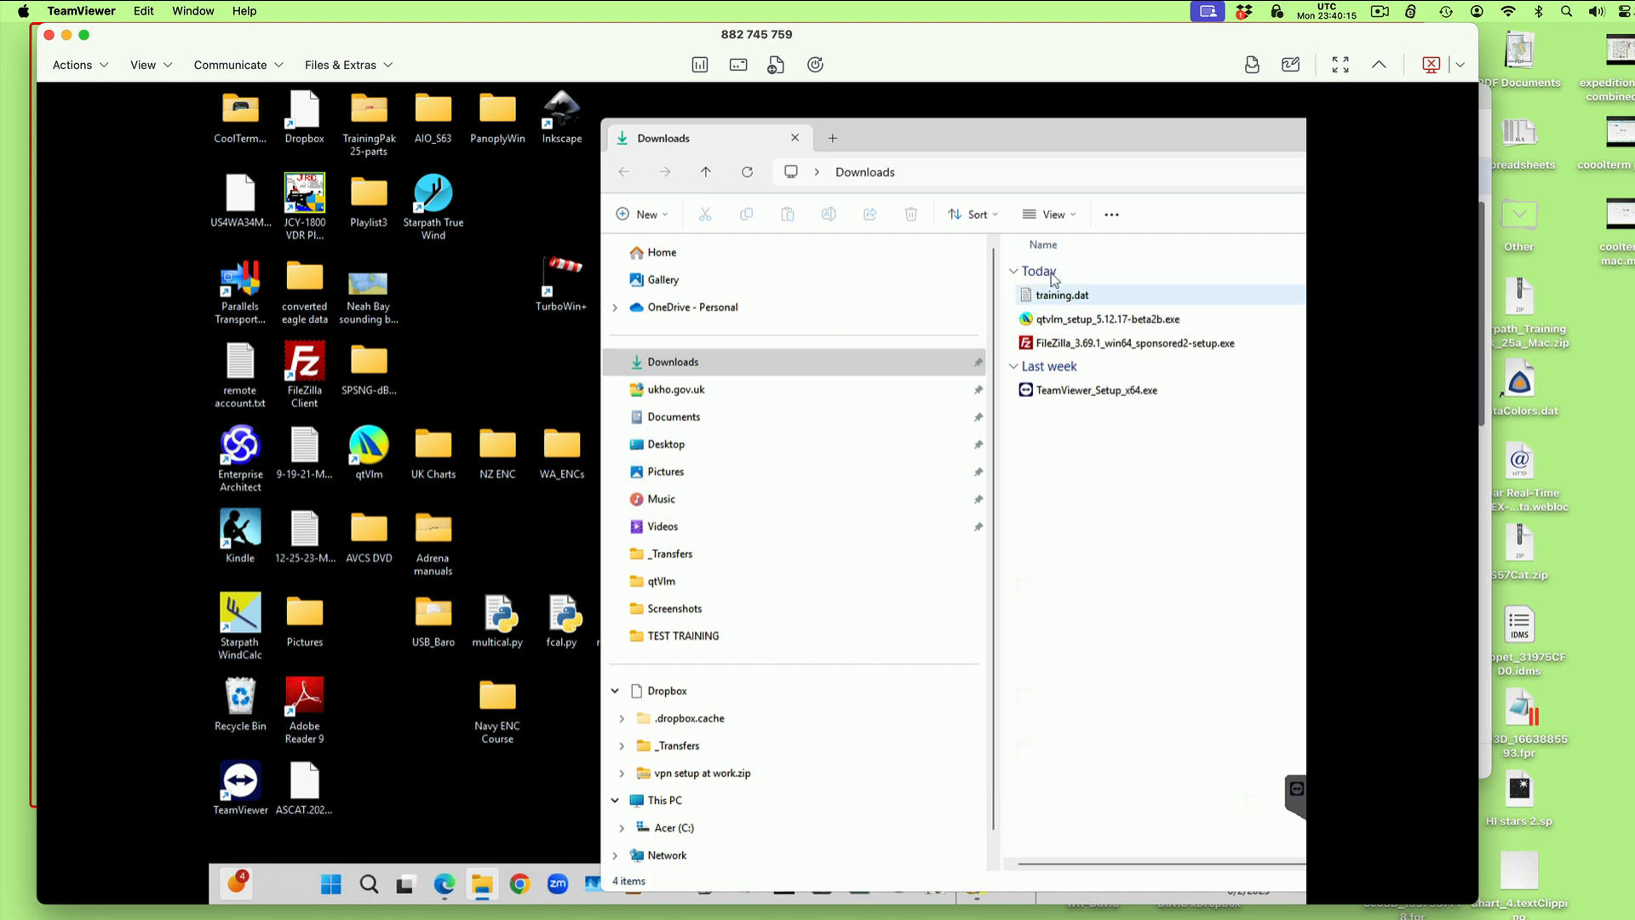
- Copy training.dat from the Downloads folder and open the Program Files folder on the C: drive
right_click(1061, 300)
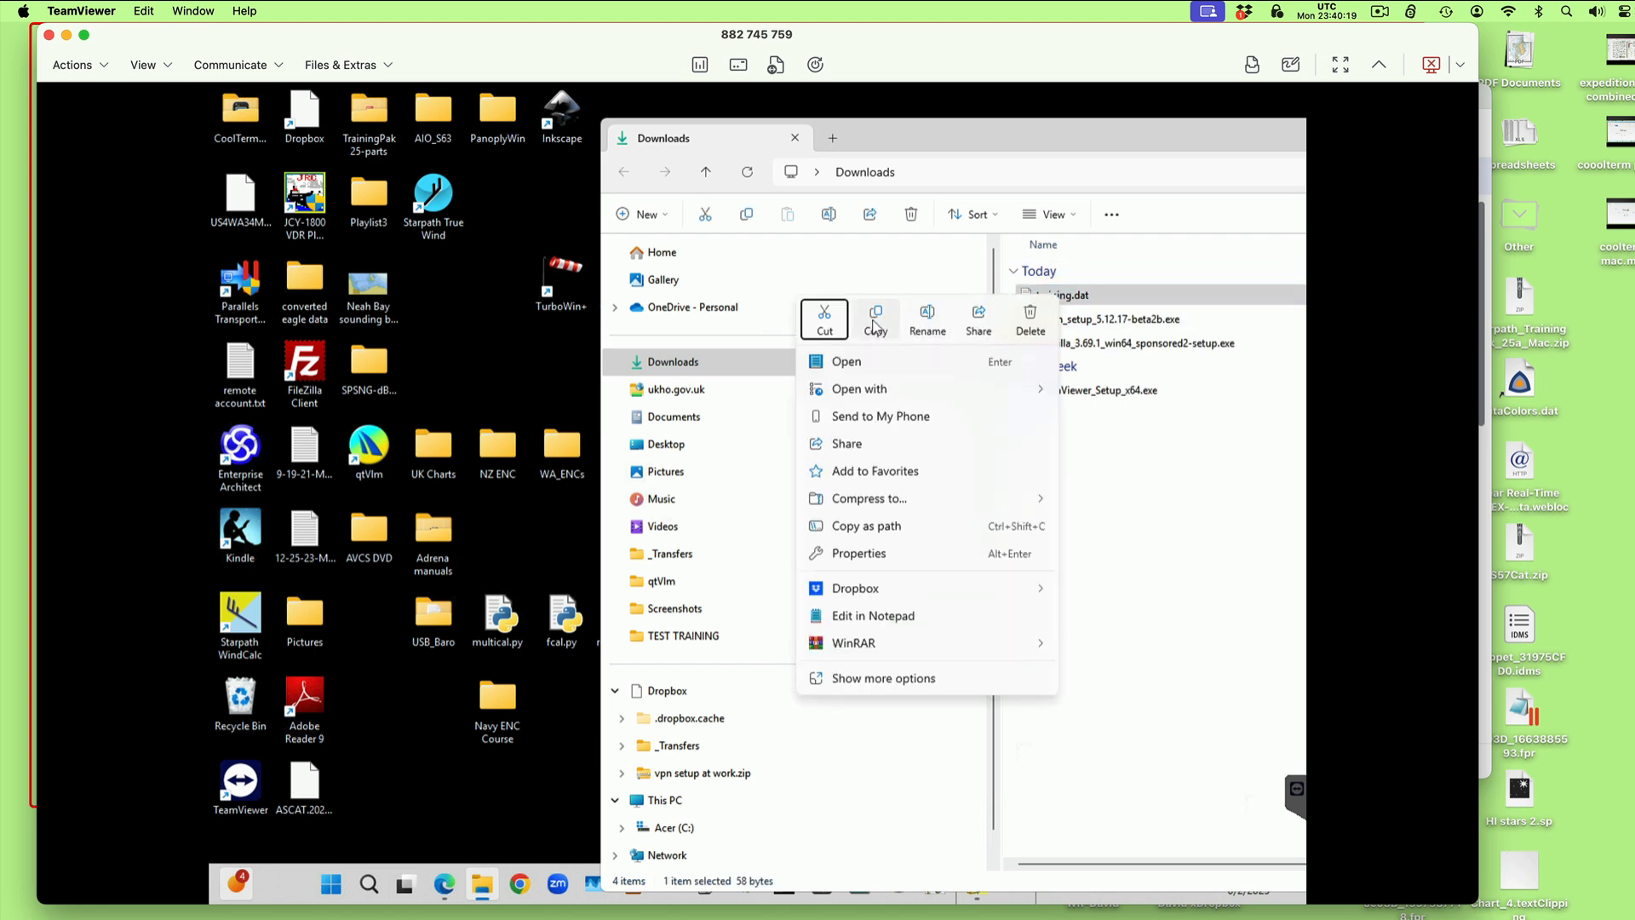
click(875, 323)
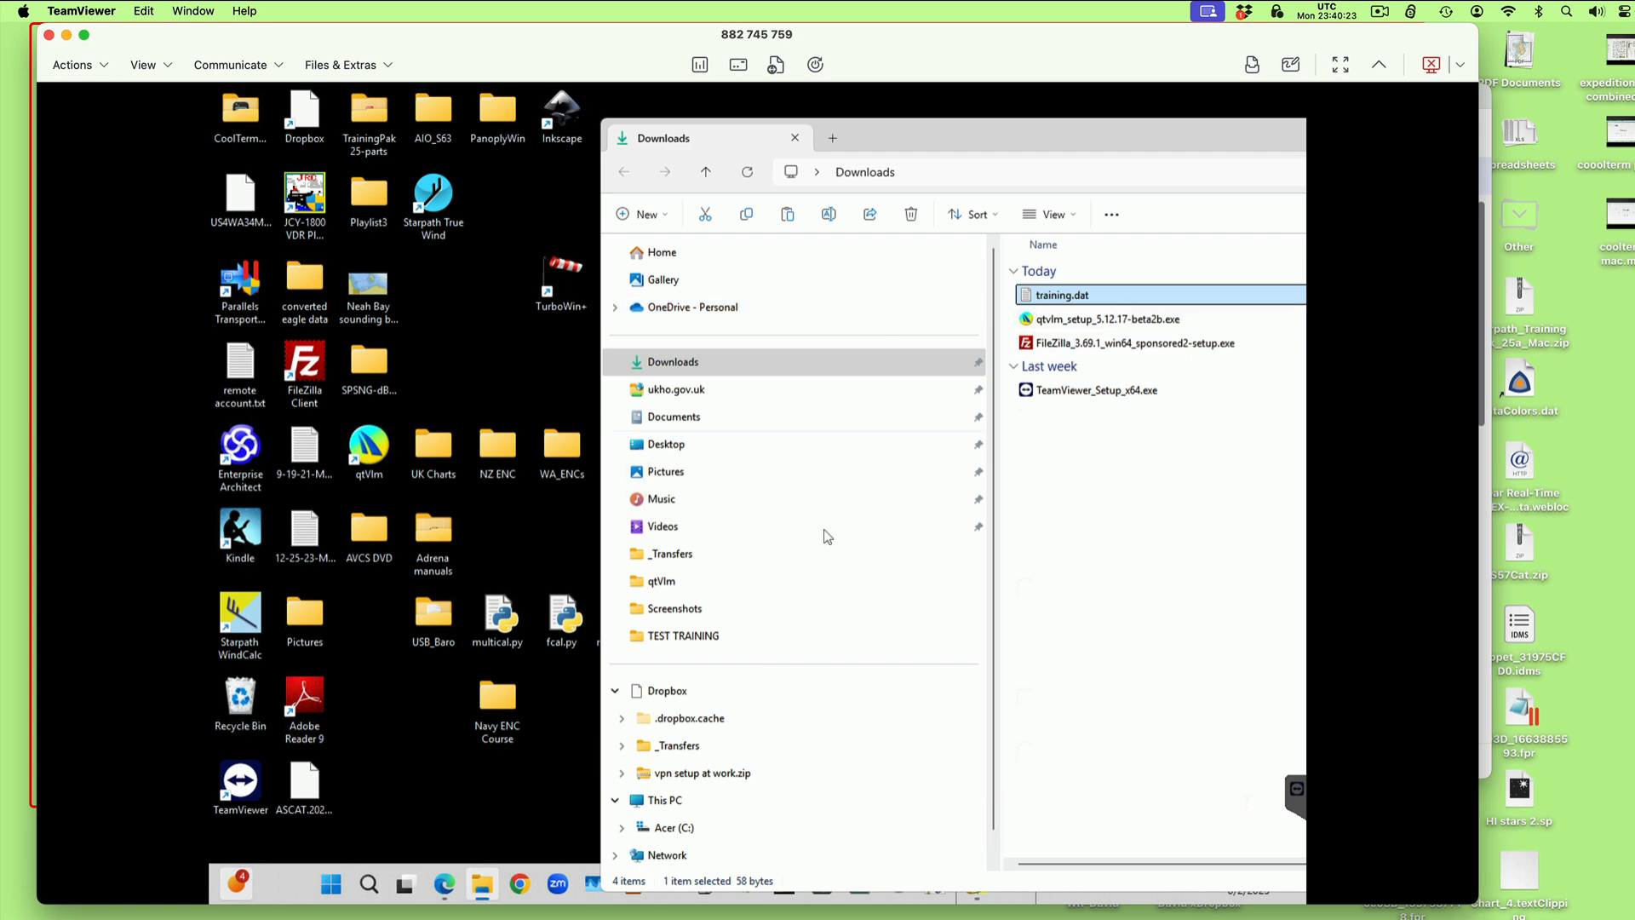
scroll(796, 758, down, 1)
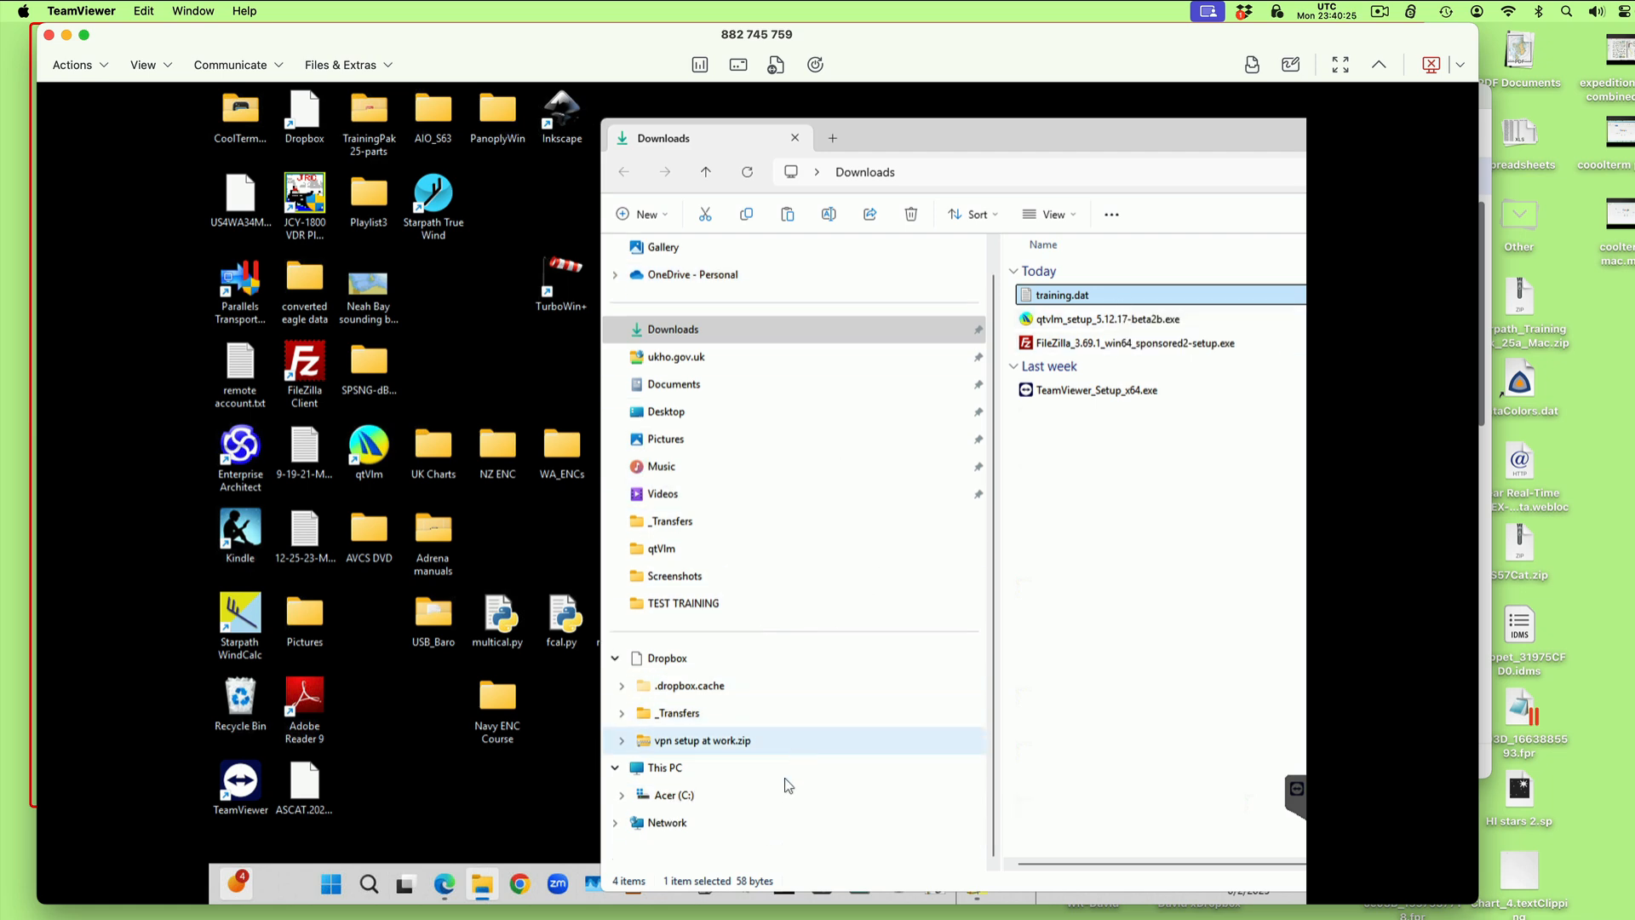
click(685, 795)
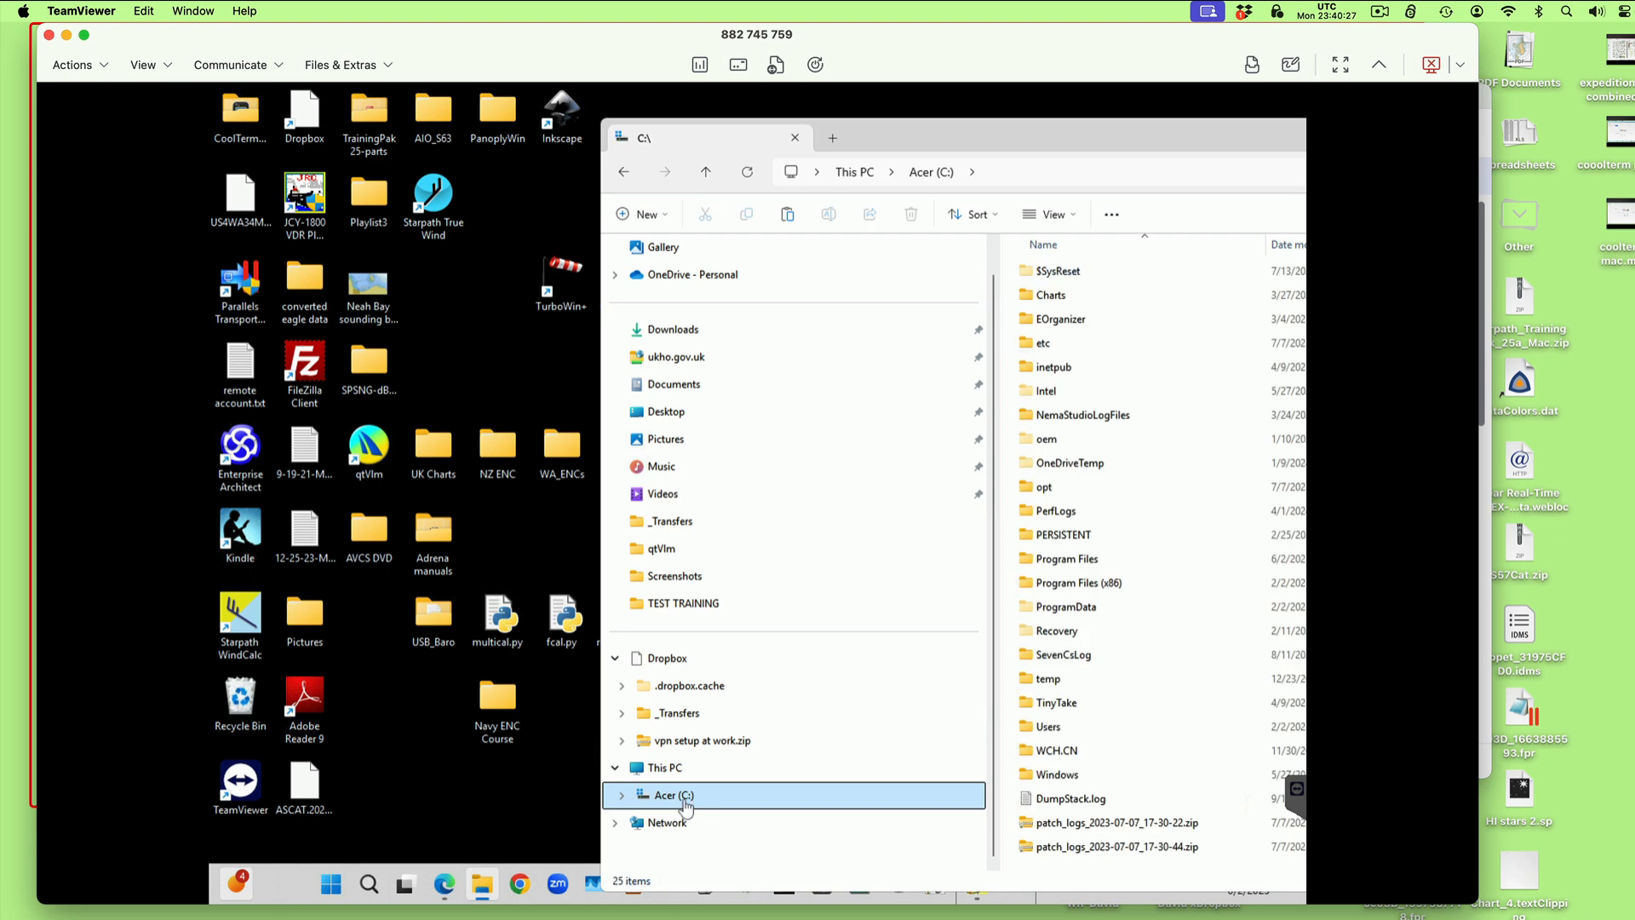
double_click(1060, 560)
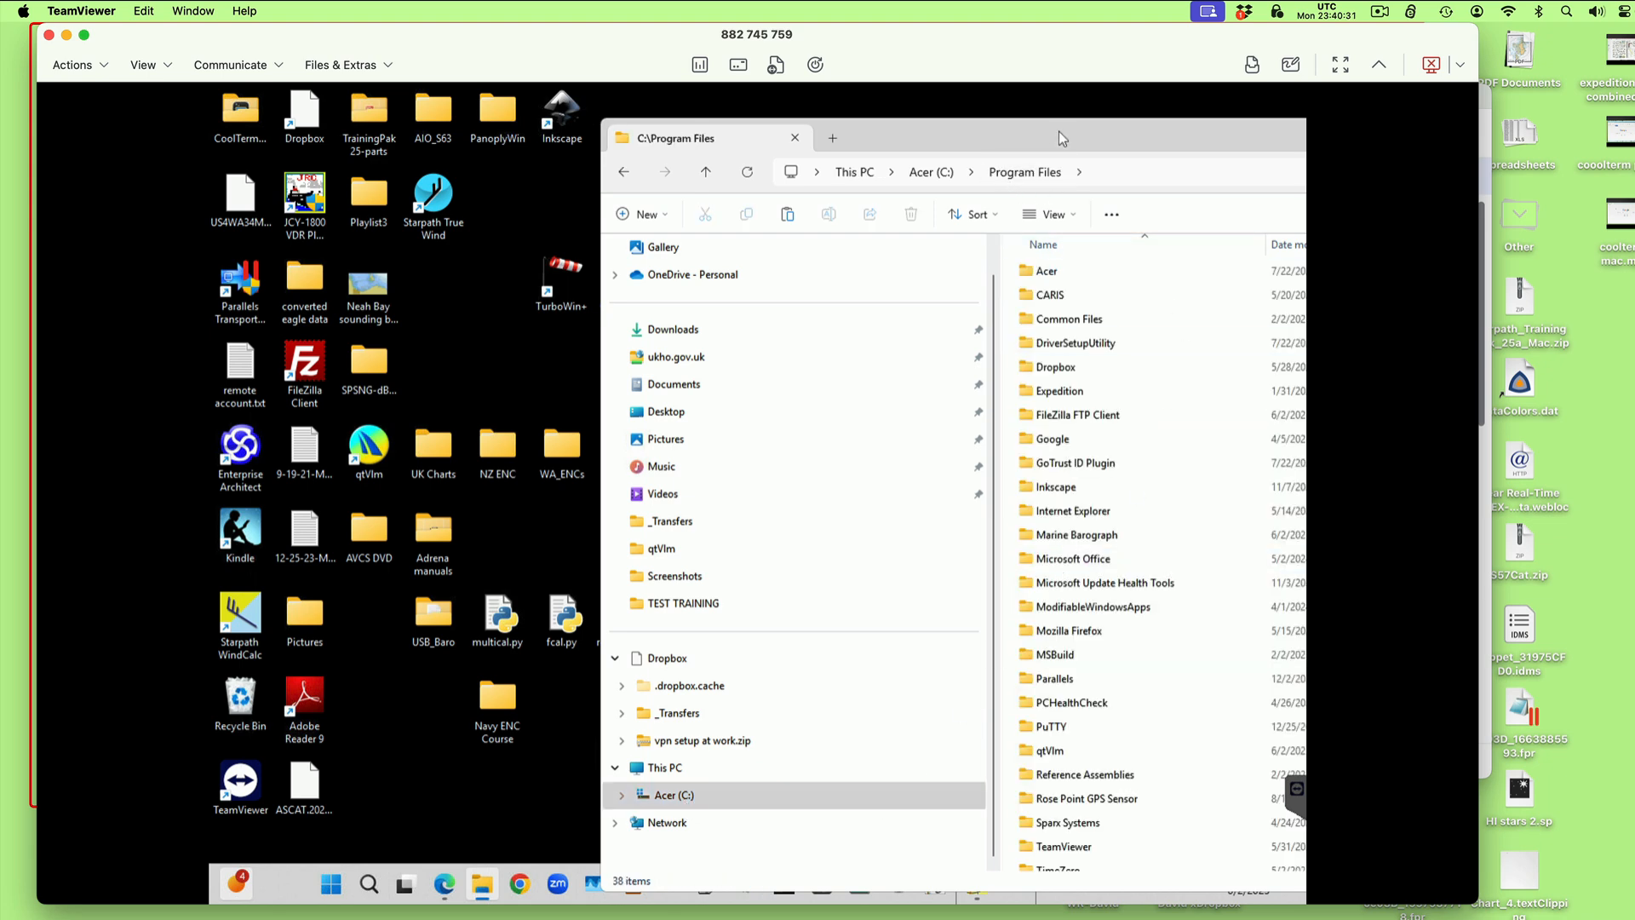
- Sort Program Files by date modified, open the qtVlm folder and paste training.dat into it
drag(1059, 131, 667, 115)
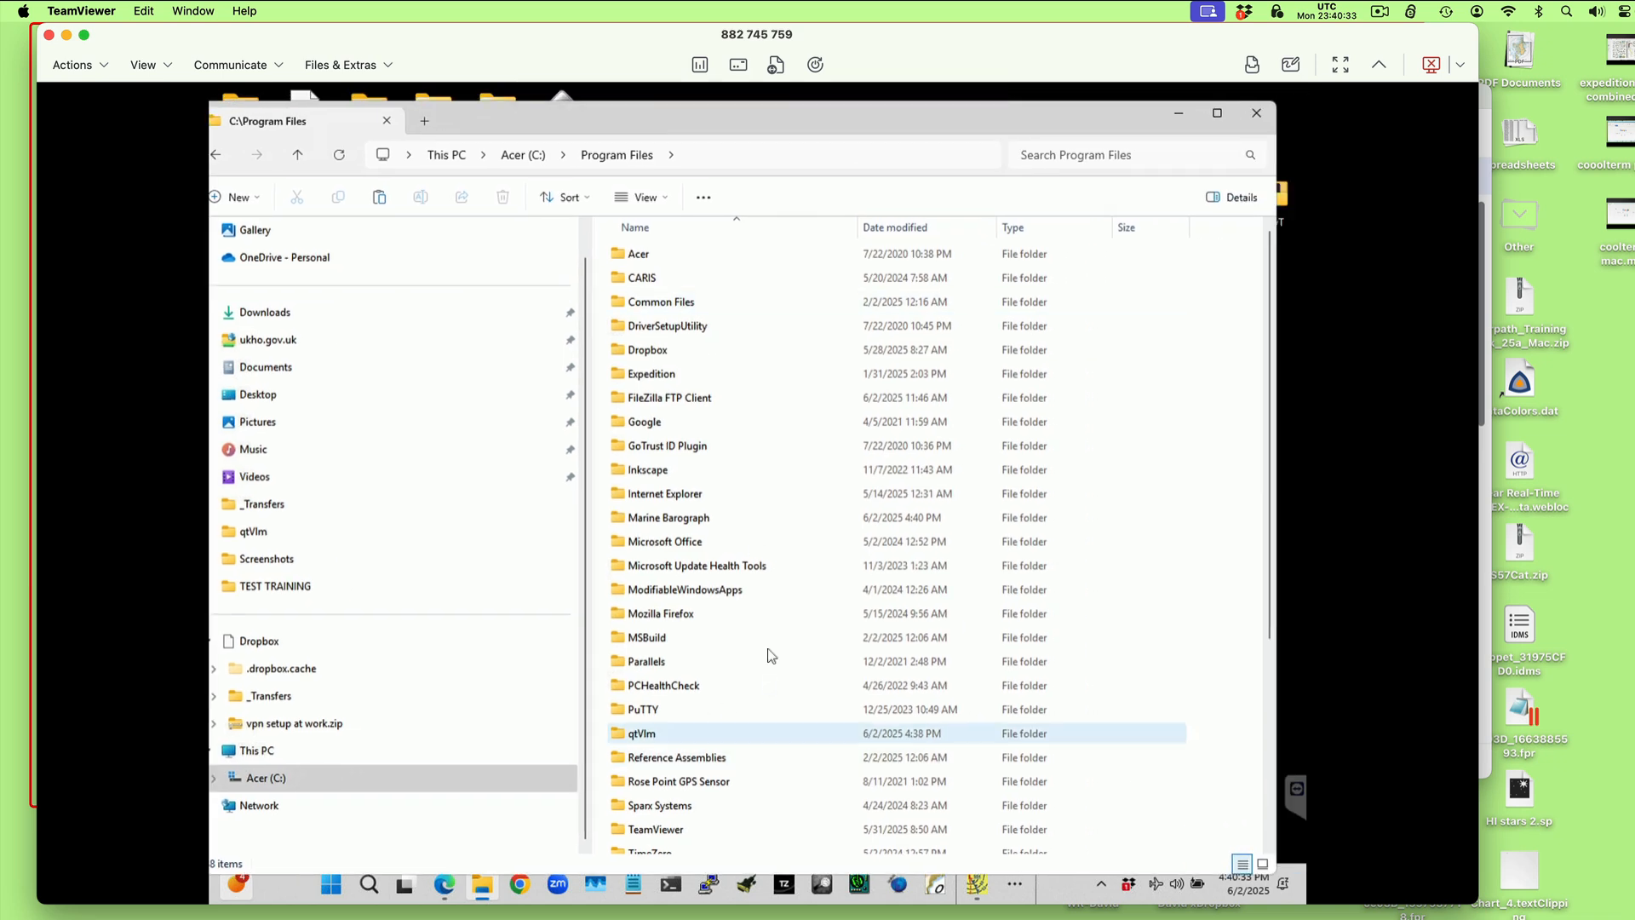
click(917, 230)
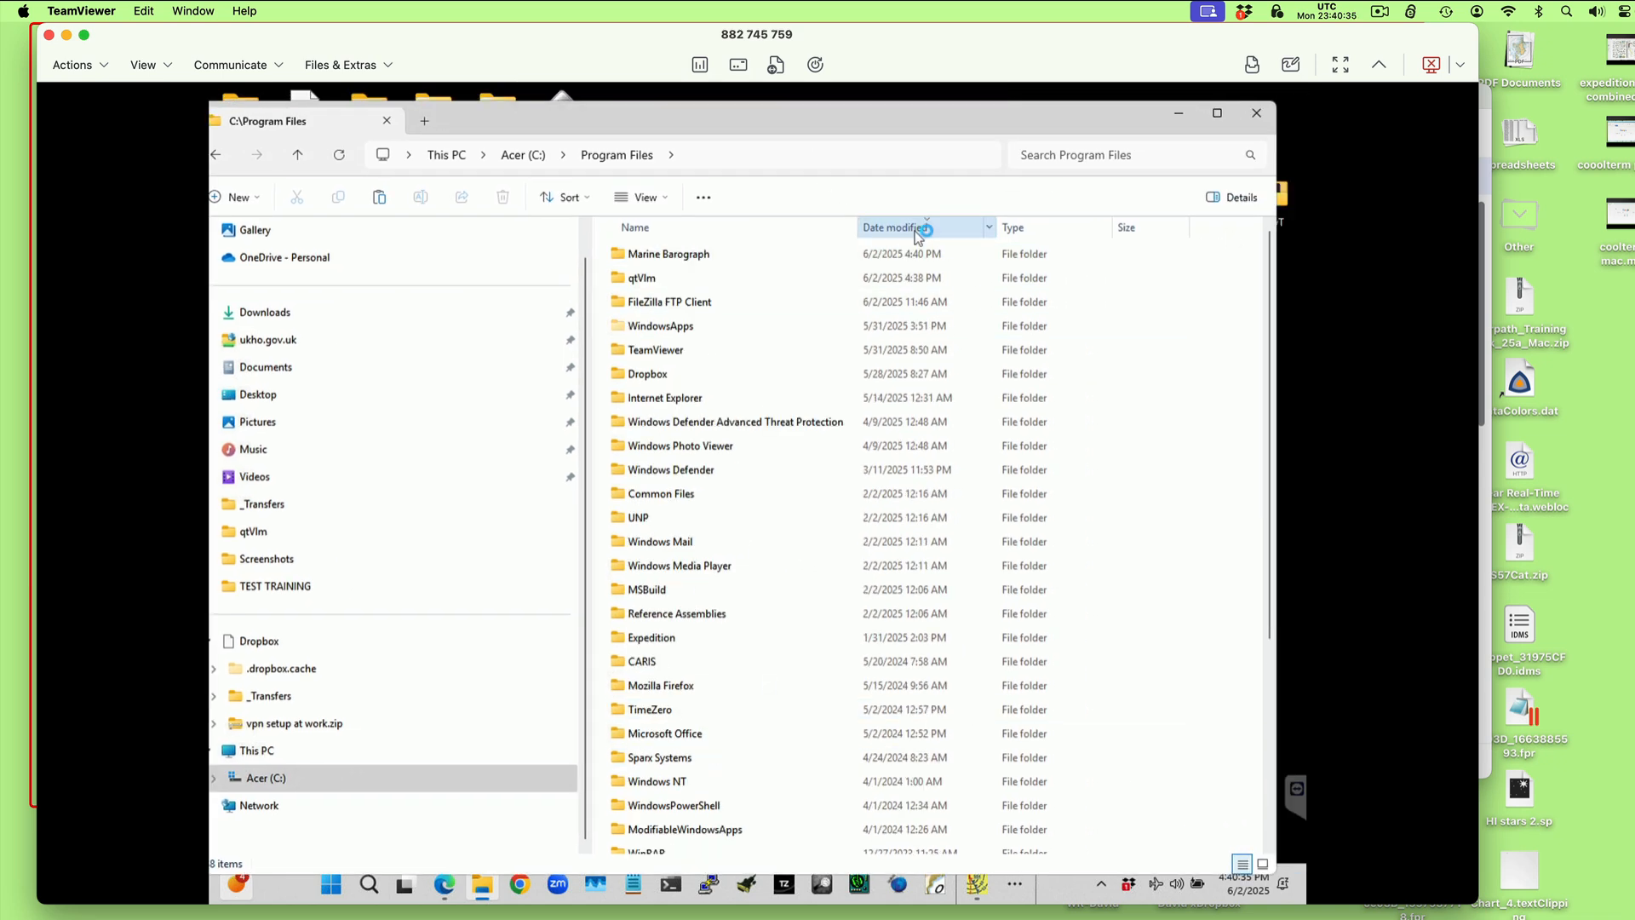
double_click(620, 281)
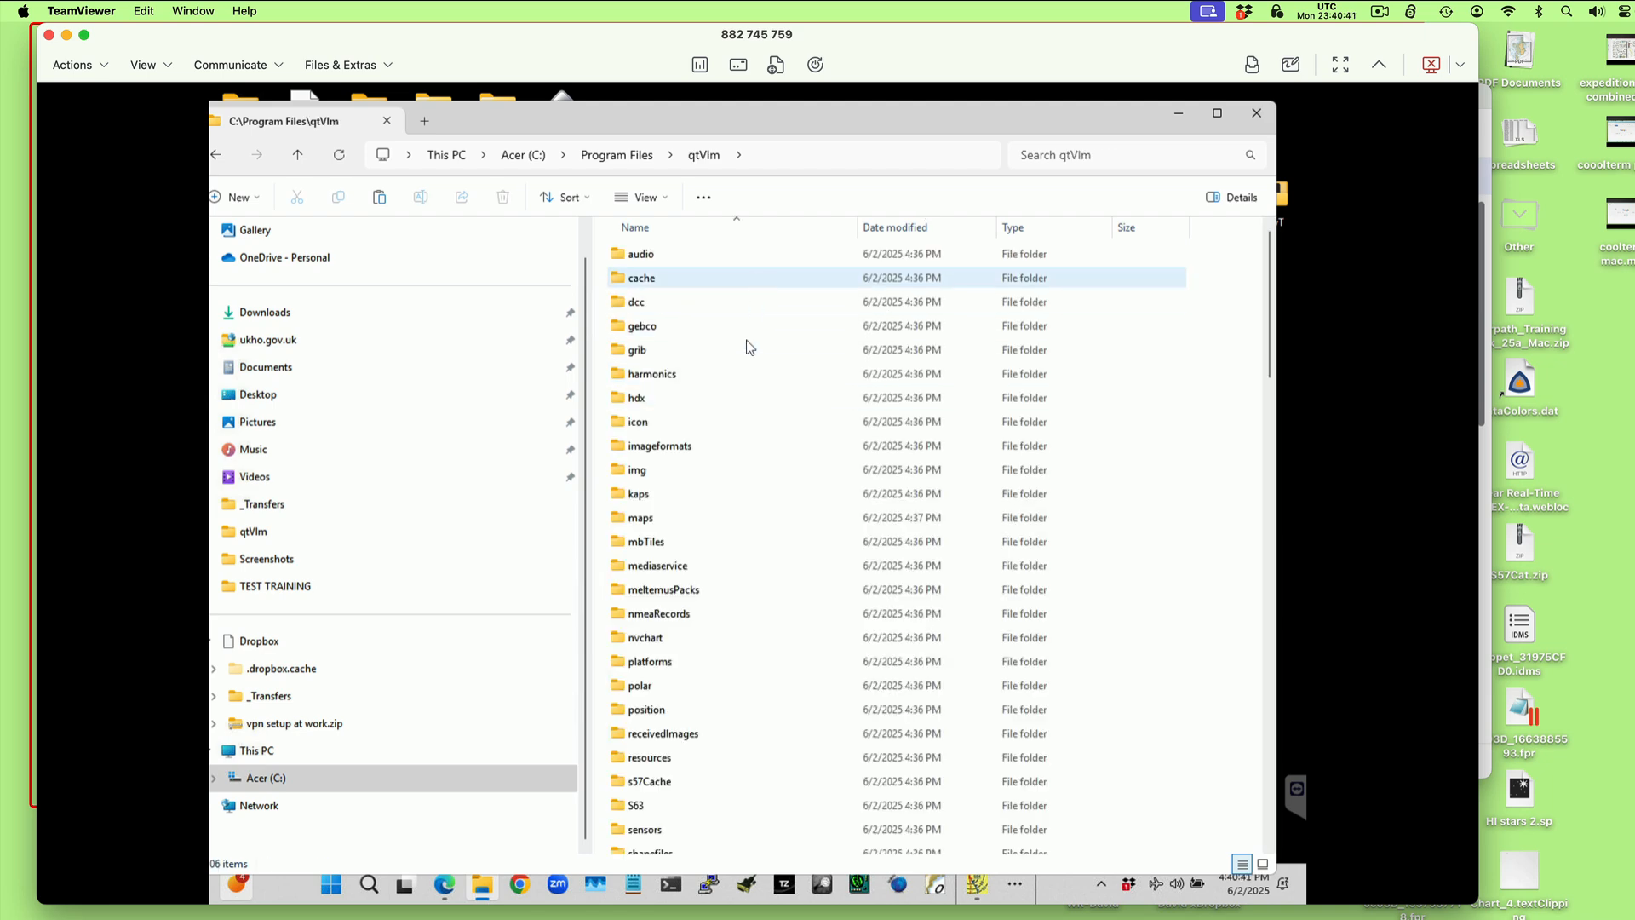
right_click(763, 447)
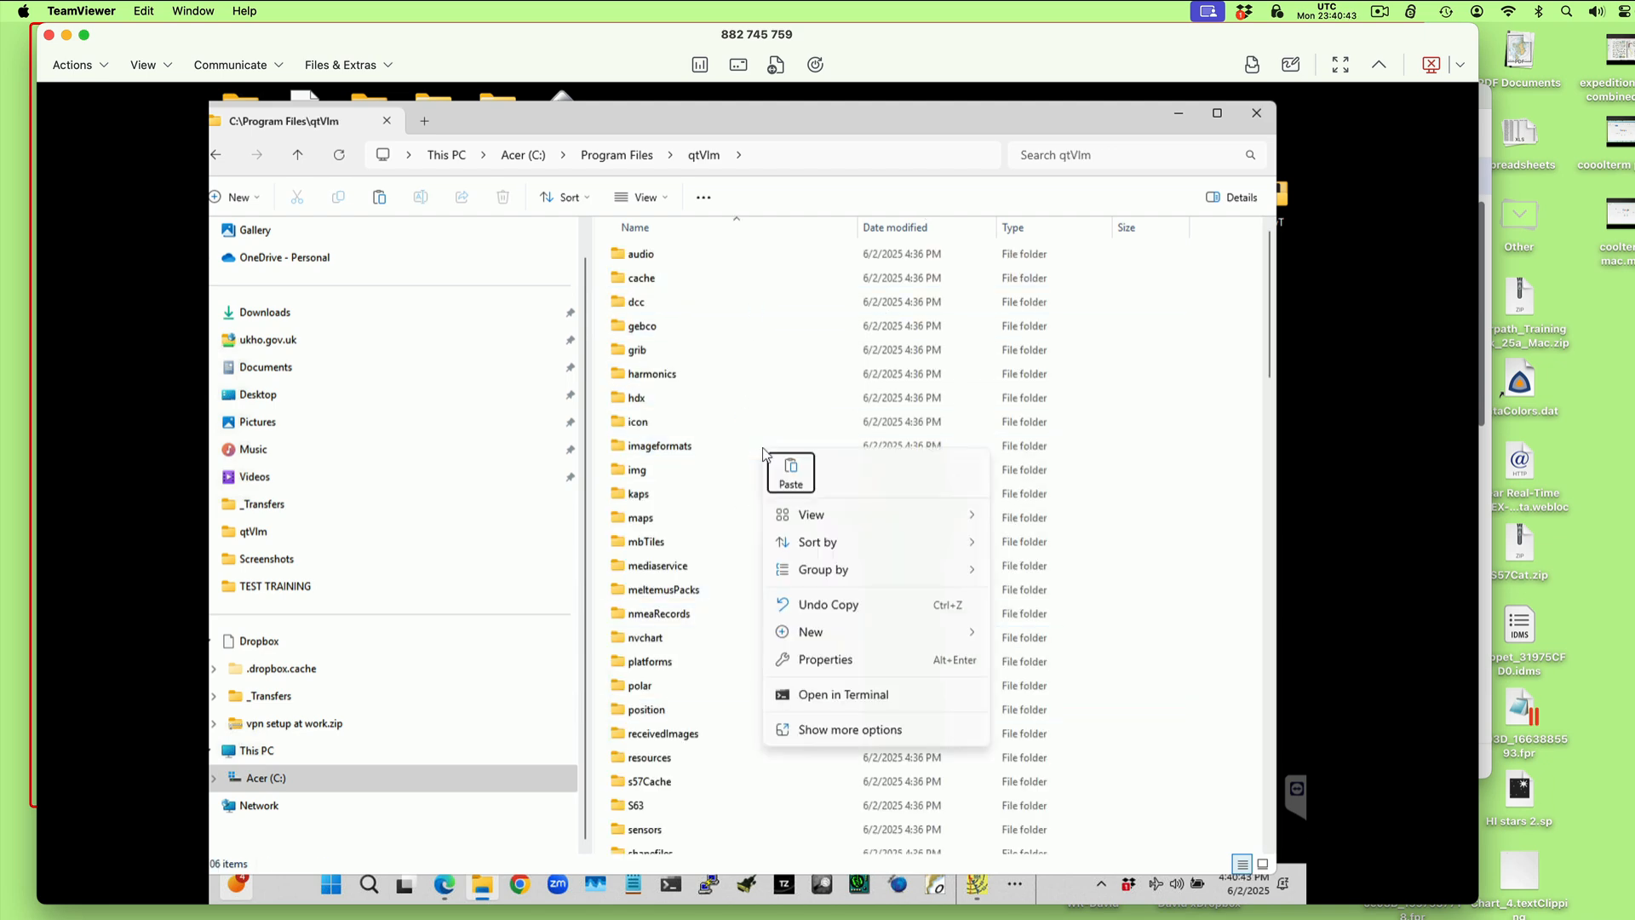
click(789, 473)
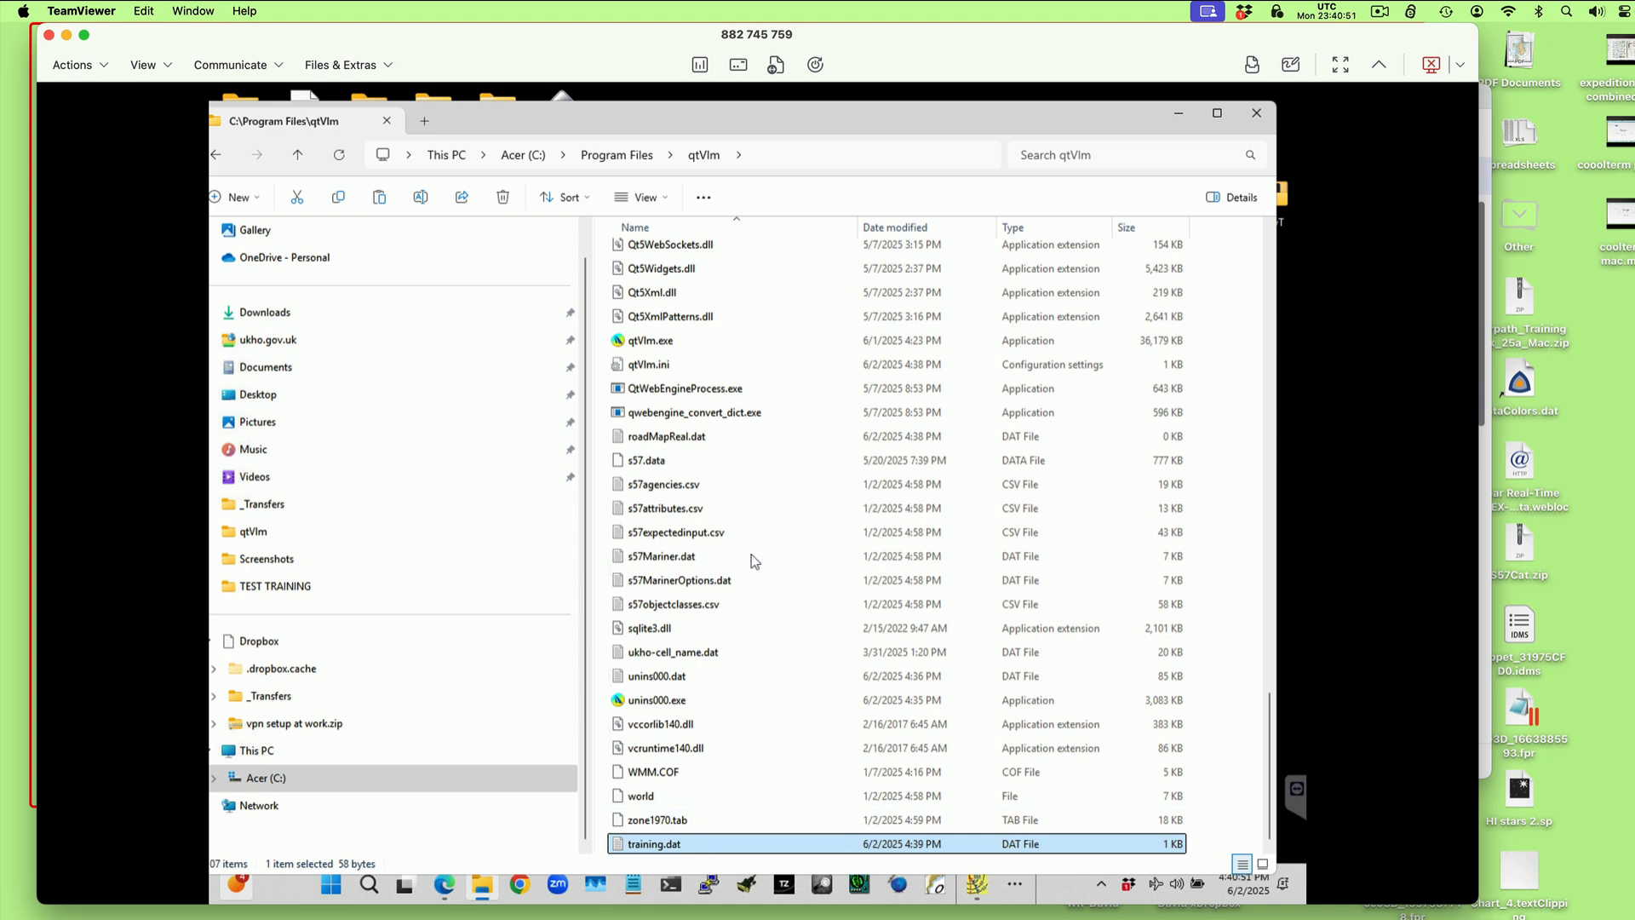
- Check training.dat among the files in the qtVlm program folder and launch qtVlm.exe from there
scroll(717, 561, up, 1)
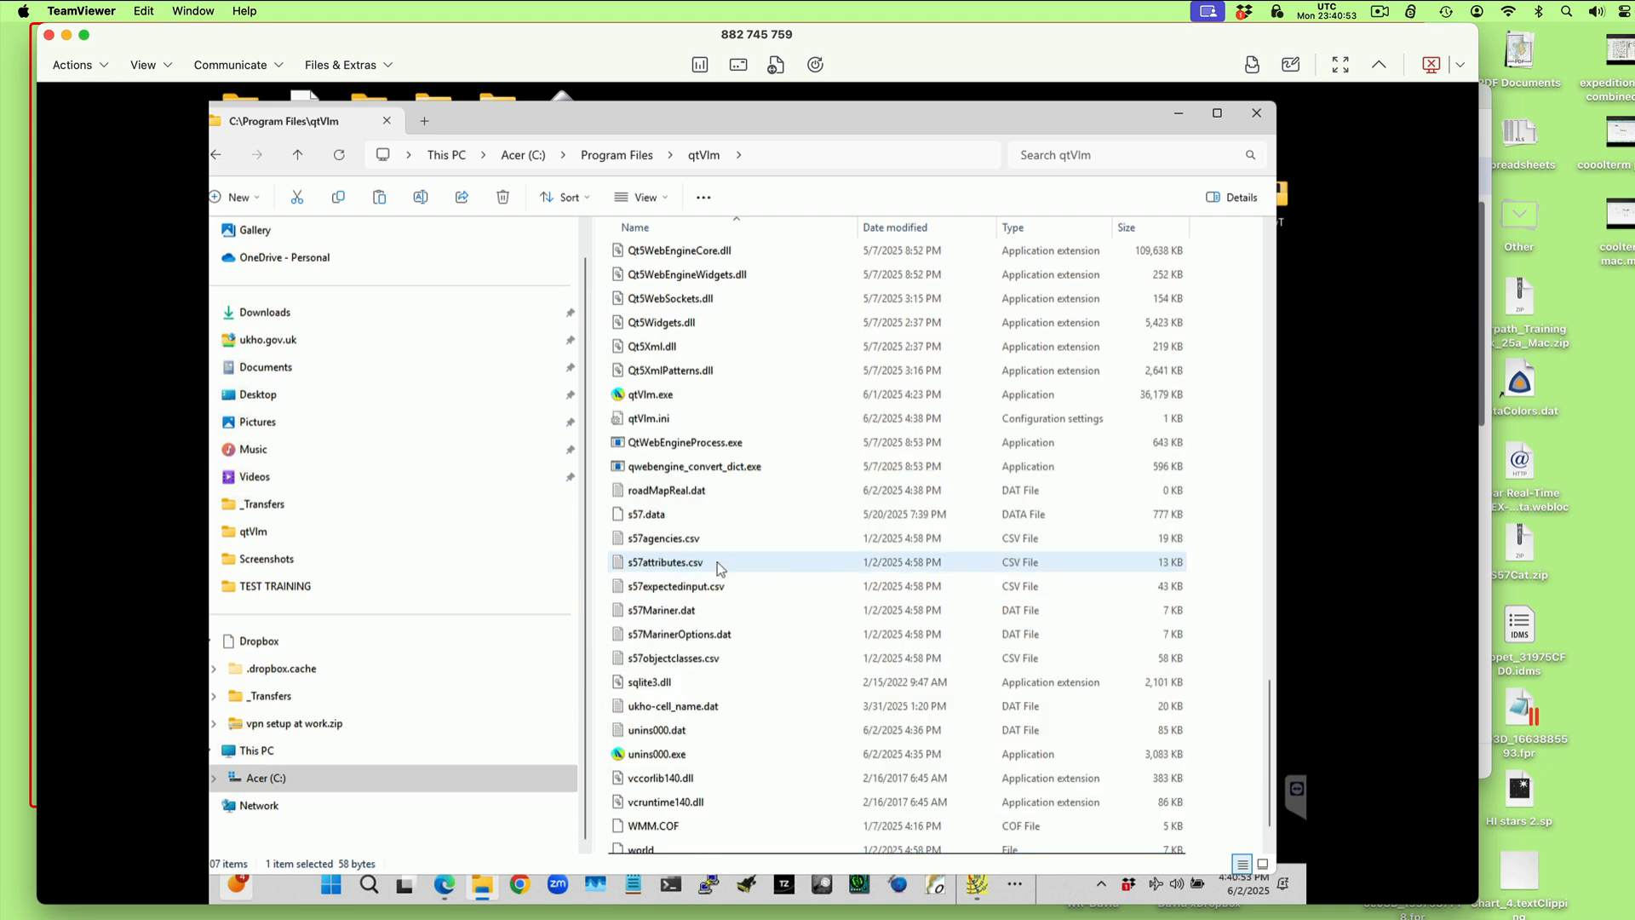
scroll(717, 562, down, 1)
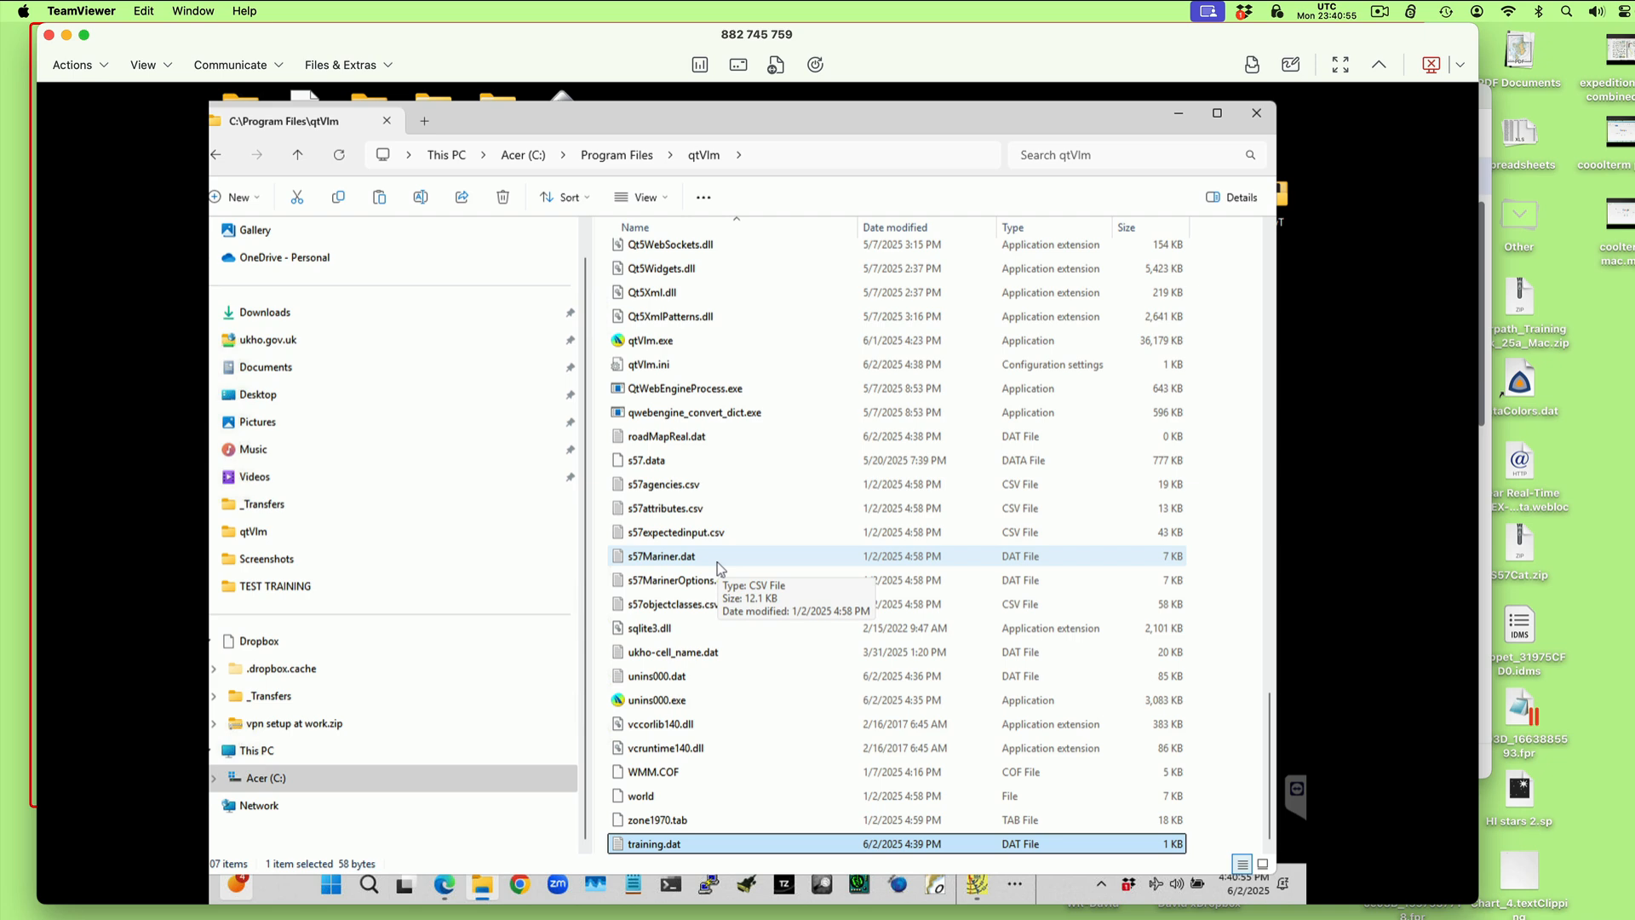
scroll(716, 562, up, 6)
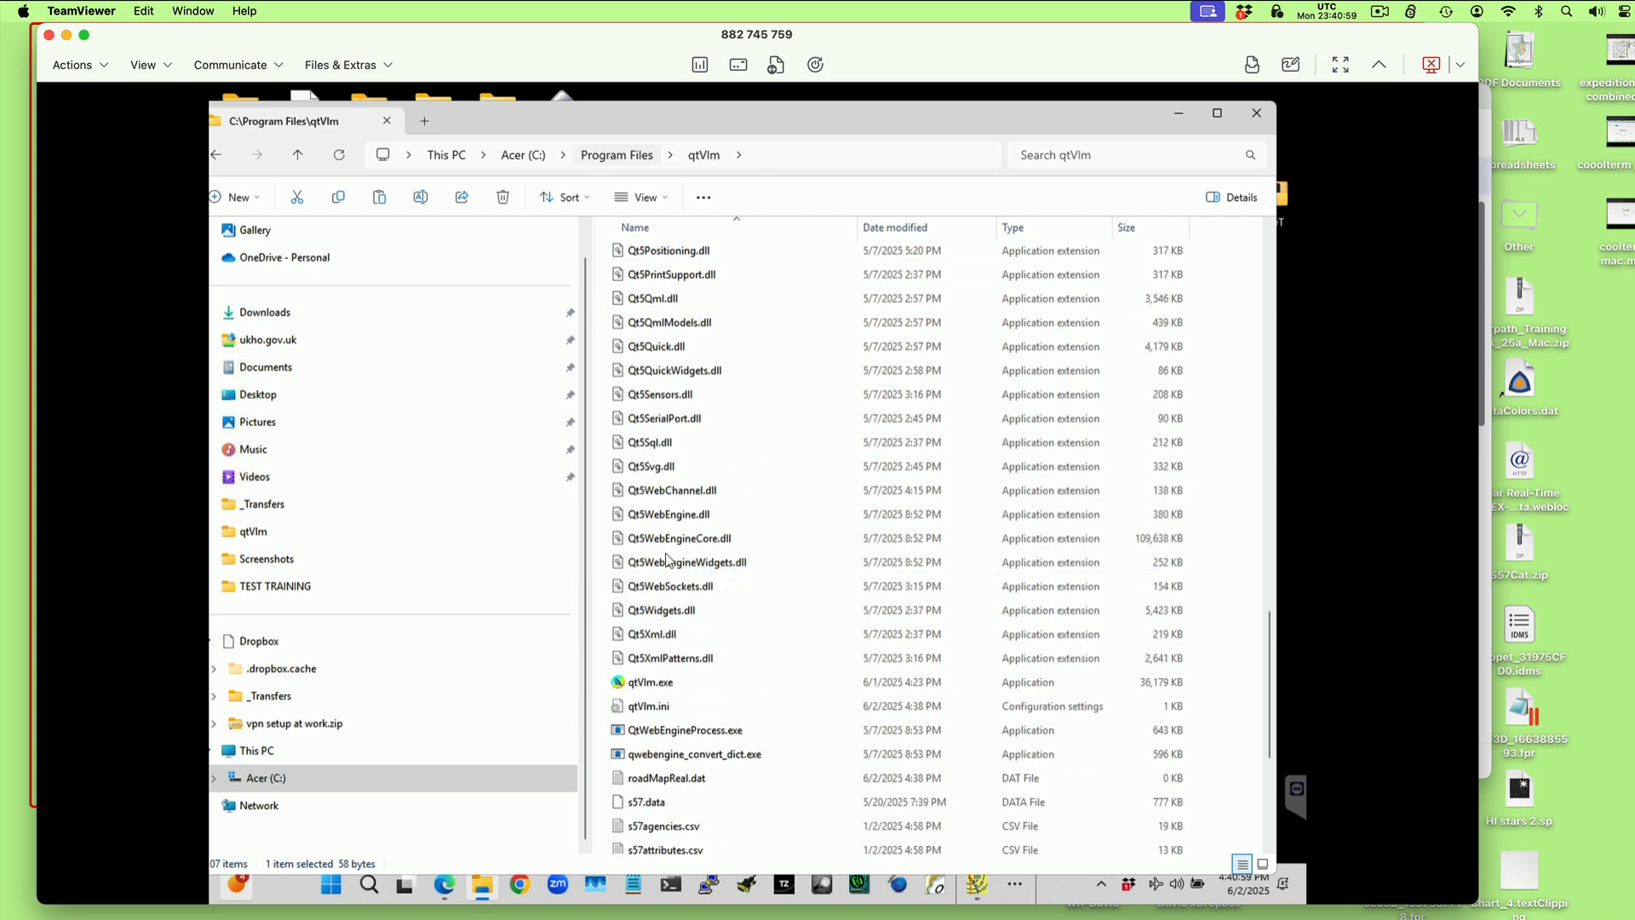
scroll(670, 557, up, 2)
scroll(670, 557, down, 2)
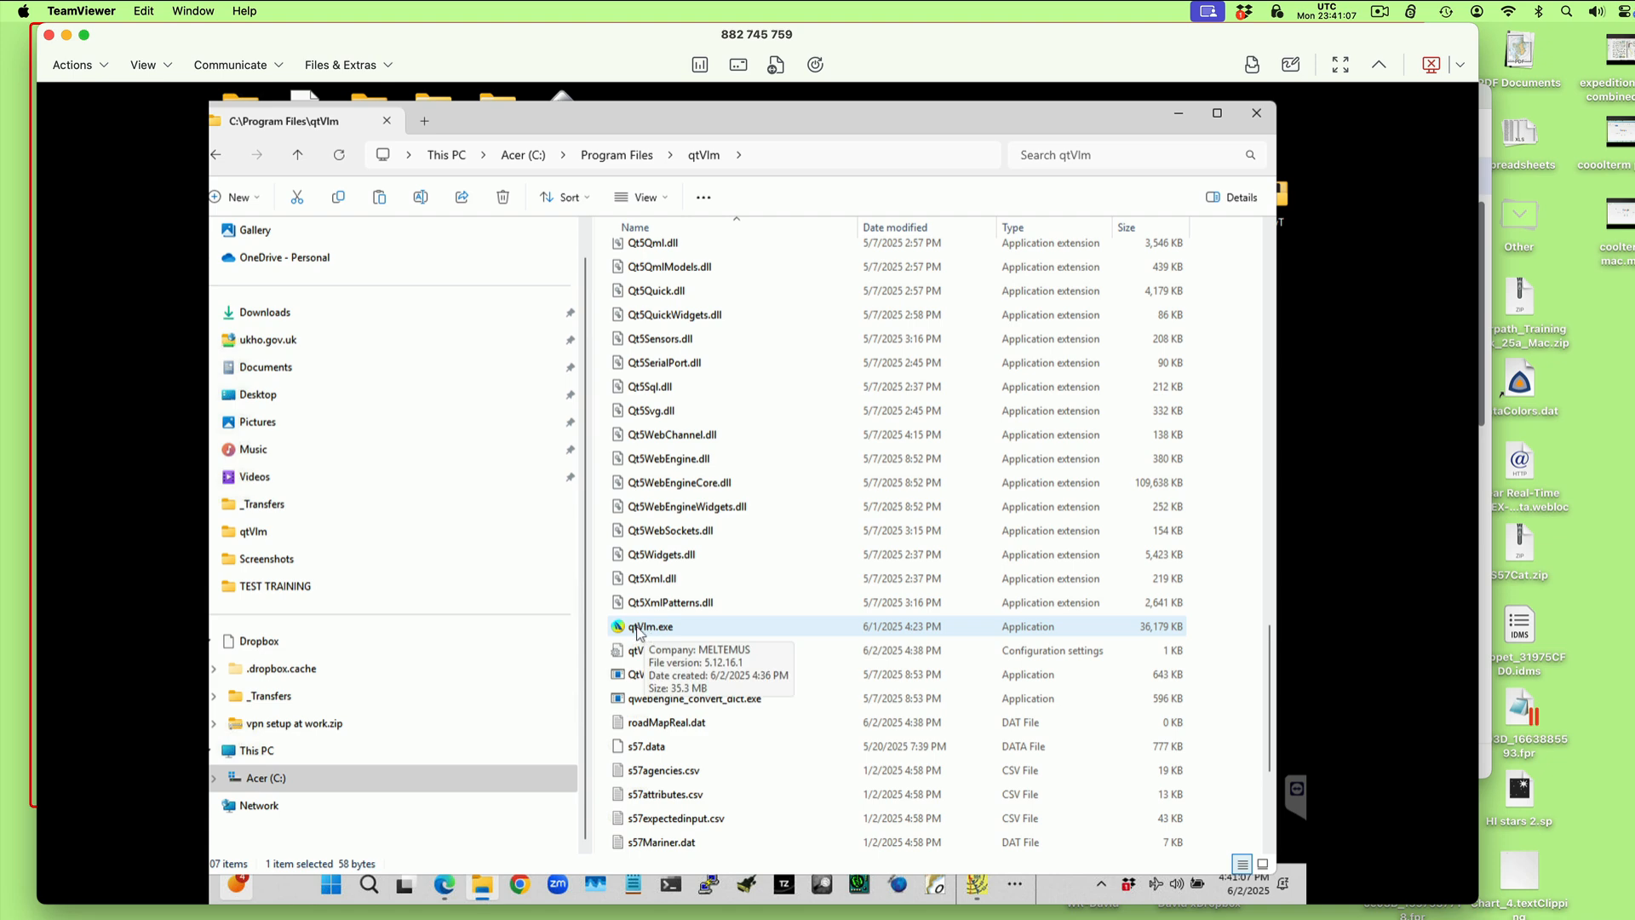
click(641, 628)
double_click(641, 628)
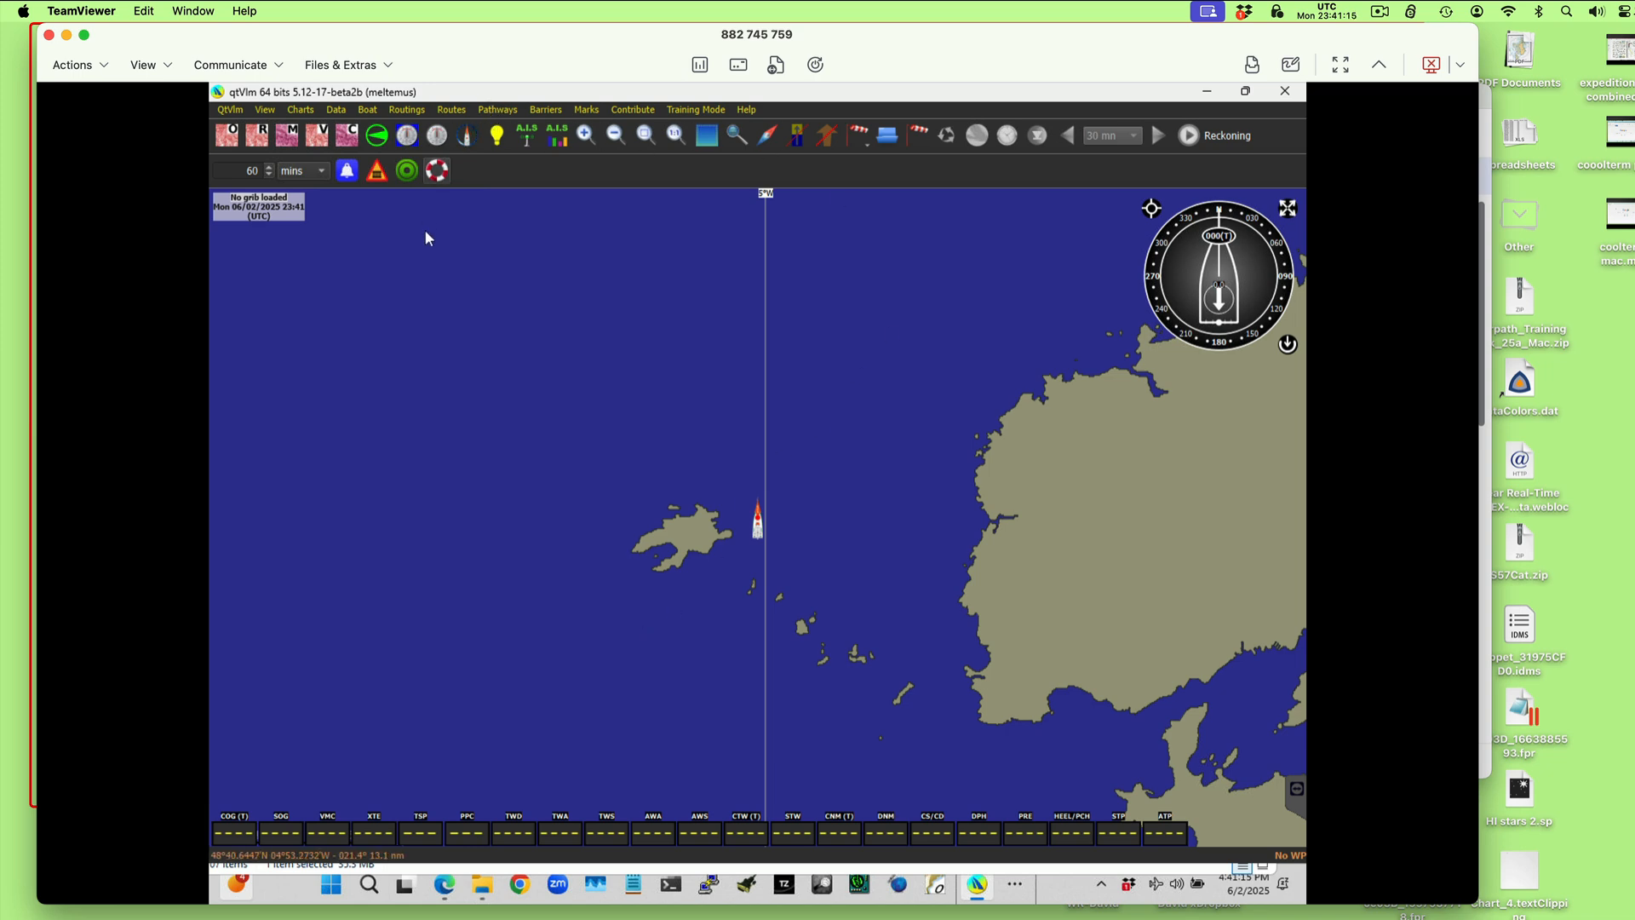
- Download and activate the training mode and inspect the vector charts from Protection Island west past the Dungeness spit
click(692, 111)
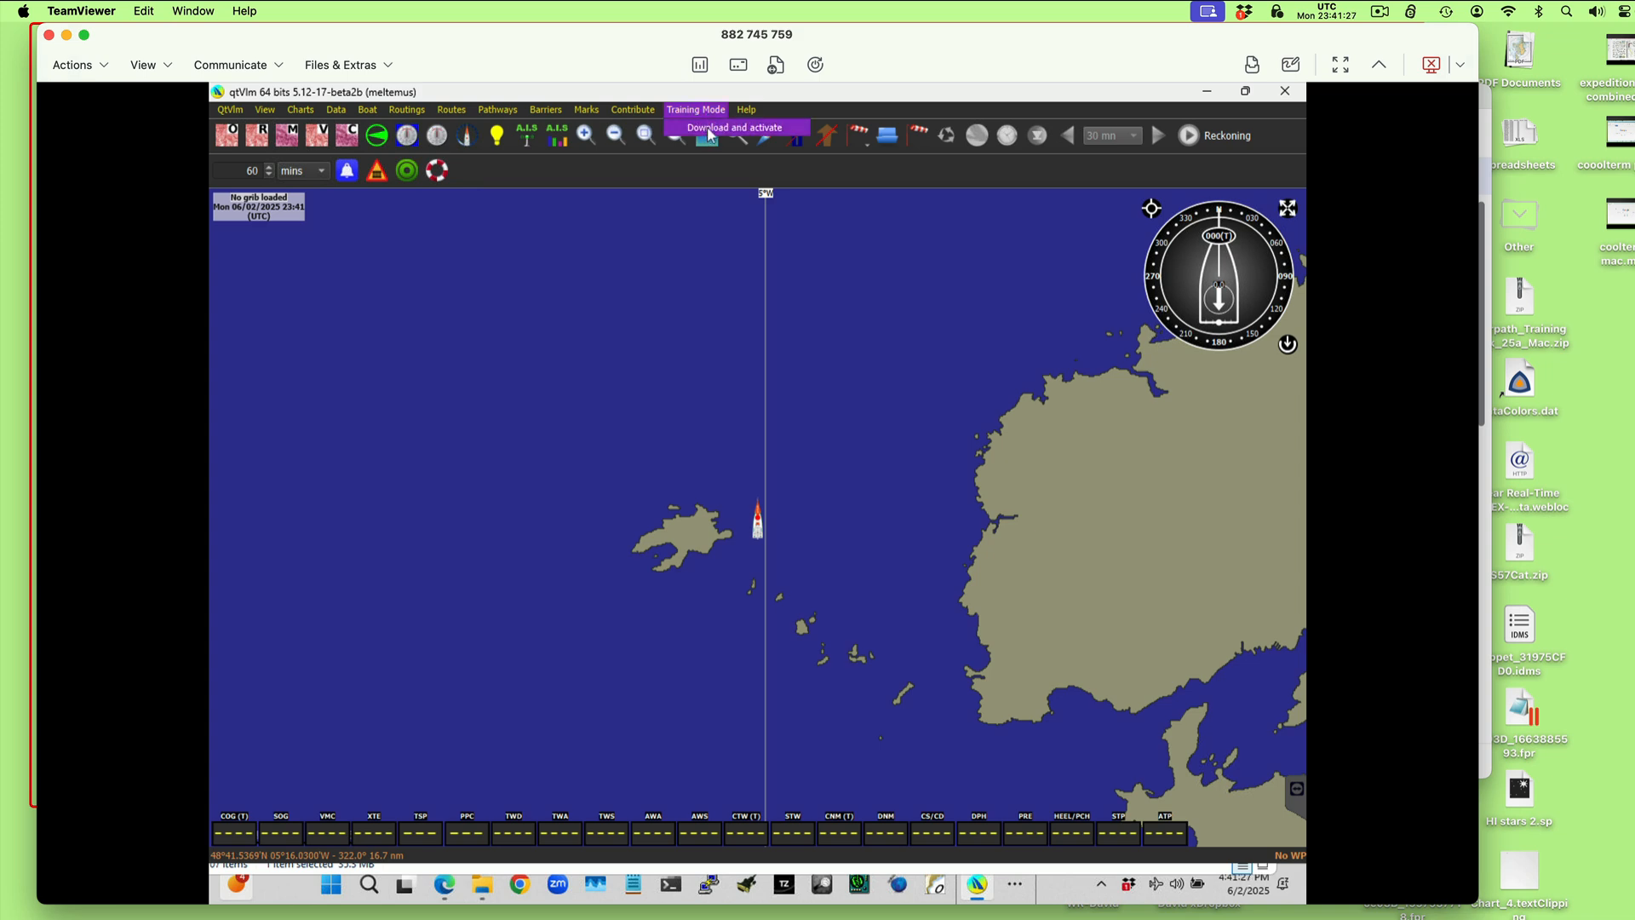
click(709, 130)
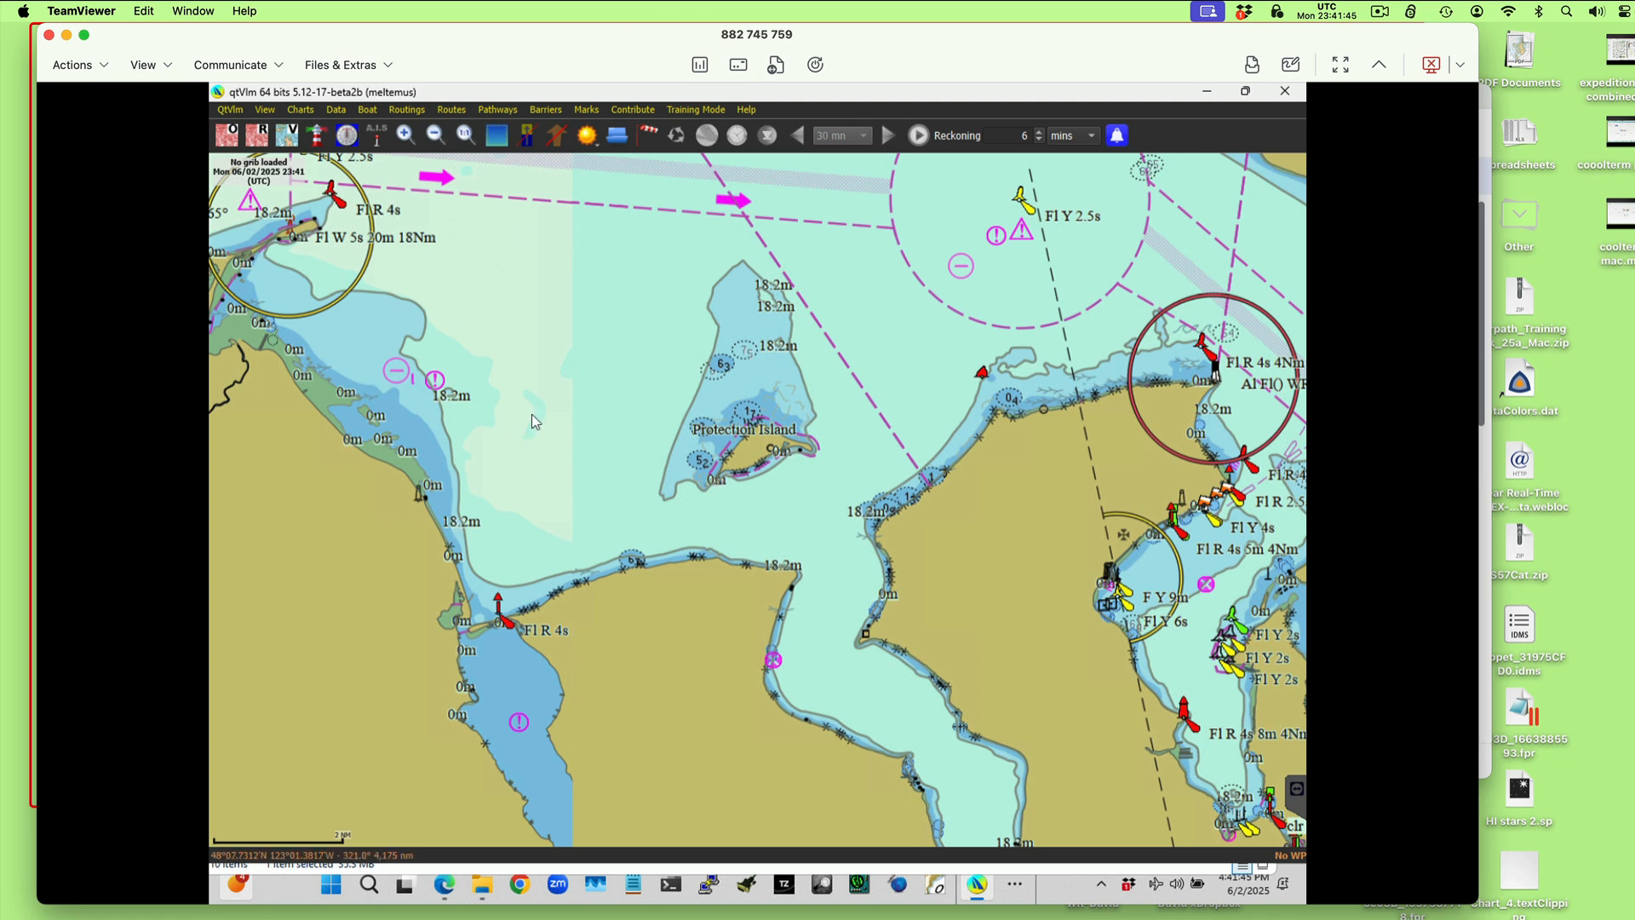
drag(651, 431, 988, 535)
drag(841, 372, 957, 507)
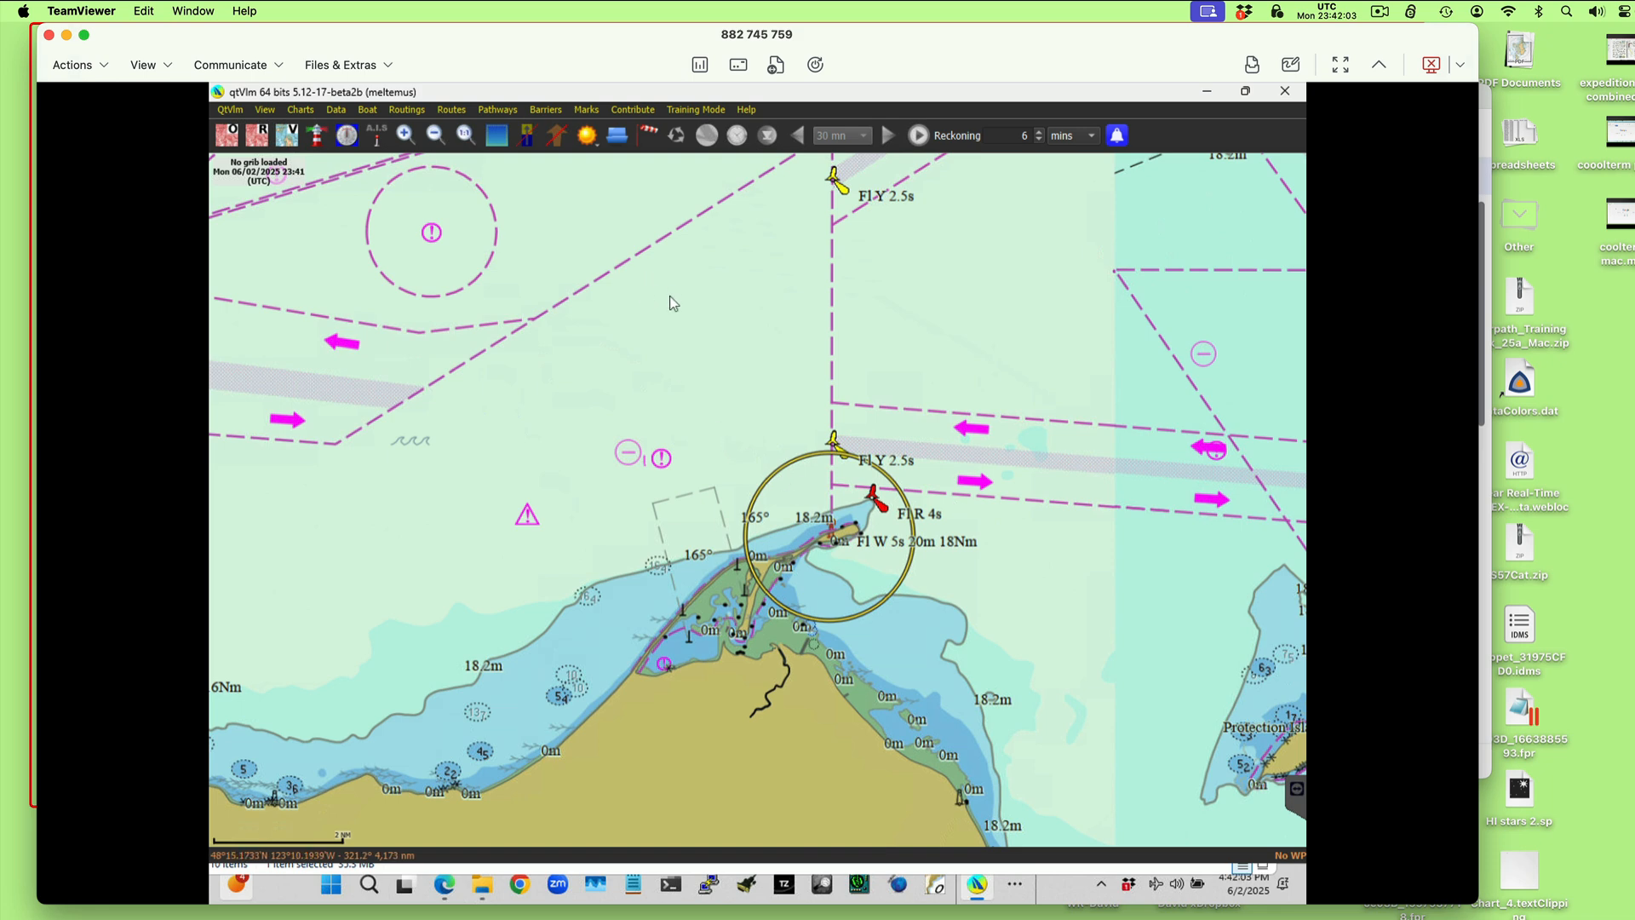
drag(670, 297, 697, 320)
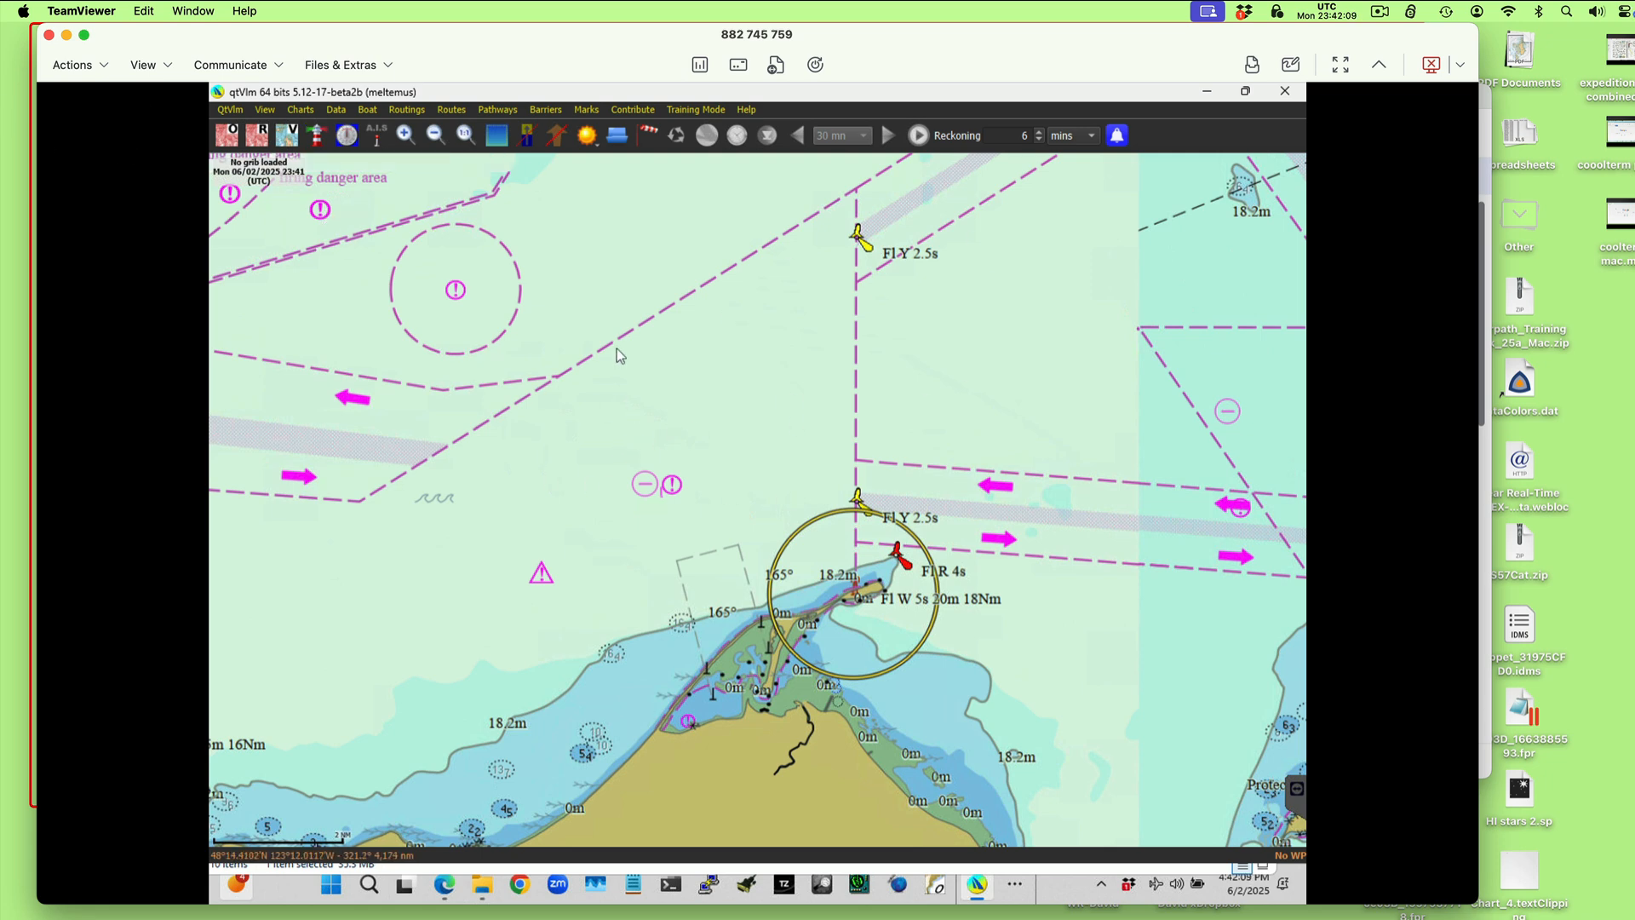
- Switch the chart display from vector to raster mode and view the chart of the Strait of Juan de Fuca
click(287, 138)
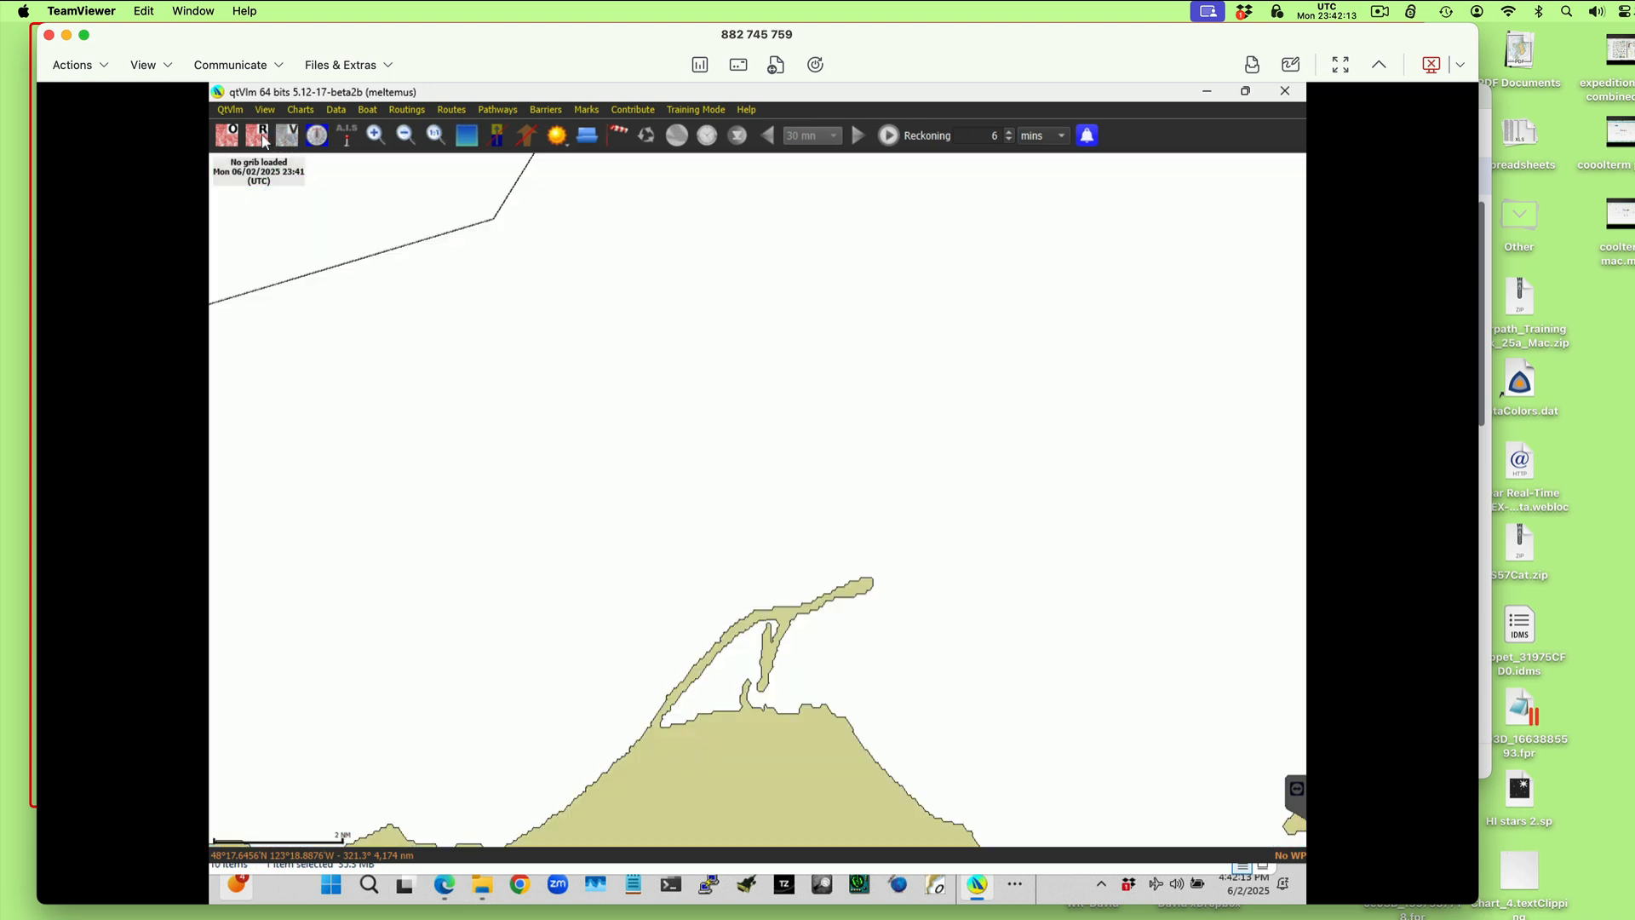
click(256, 138)
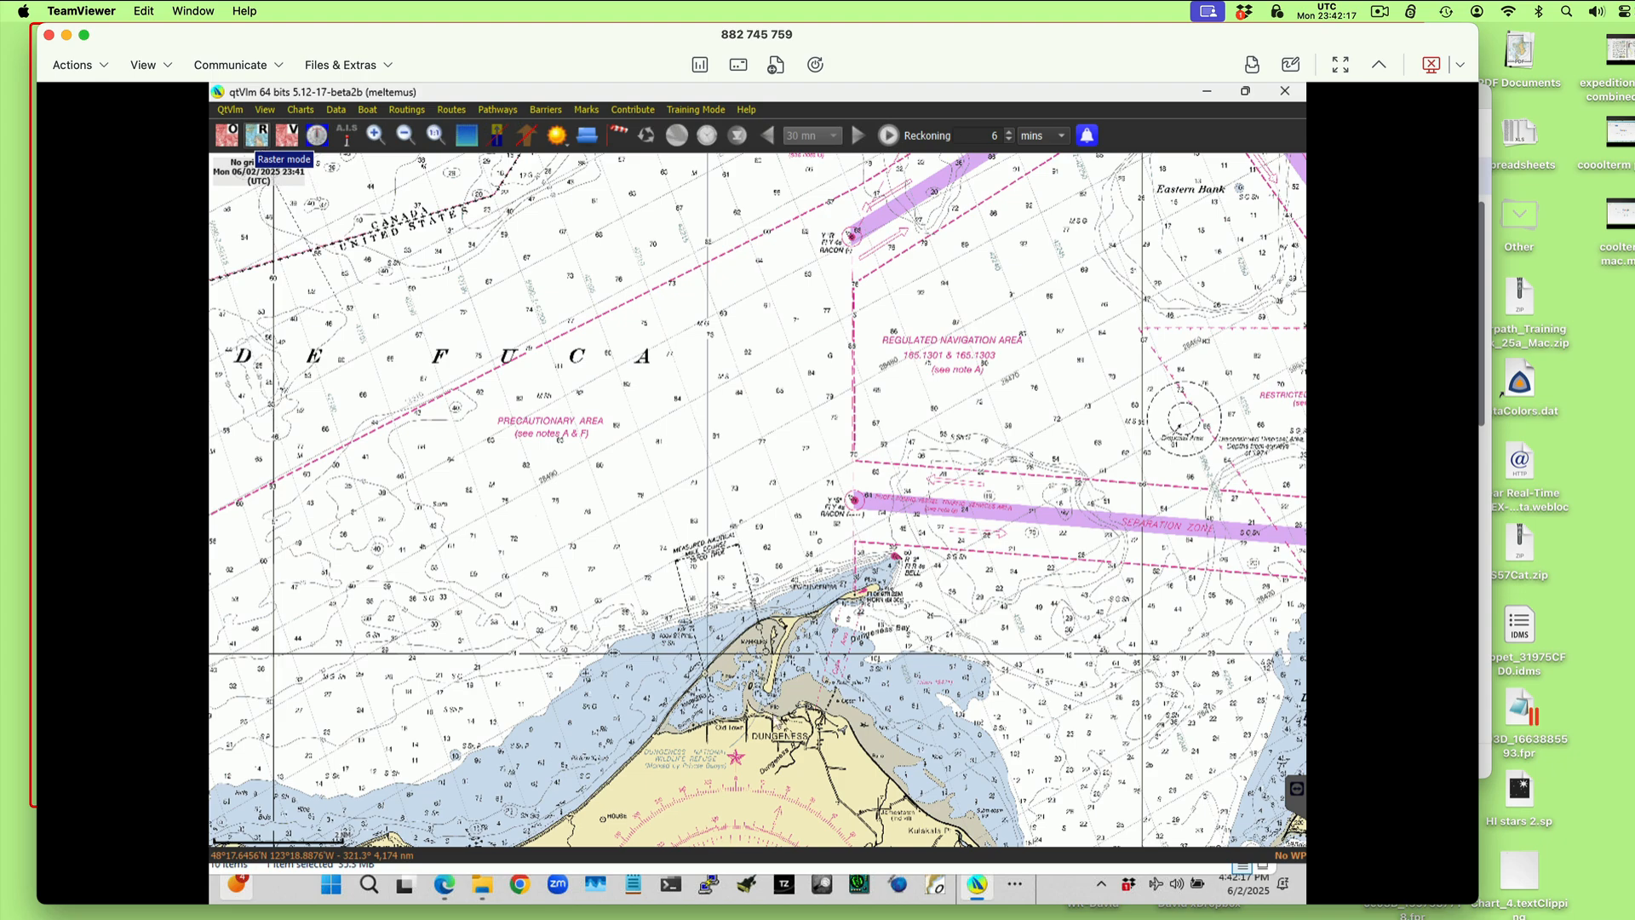
scroll(919, 736, down, 5)
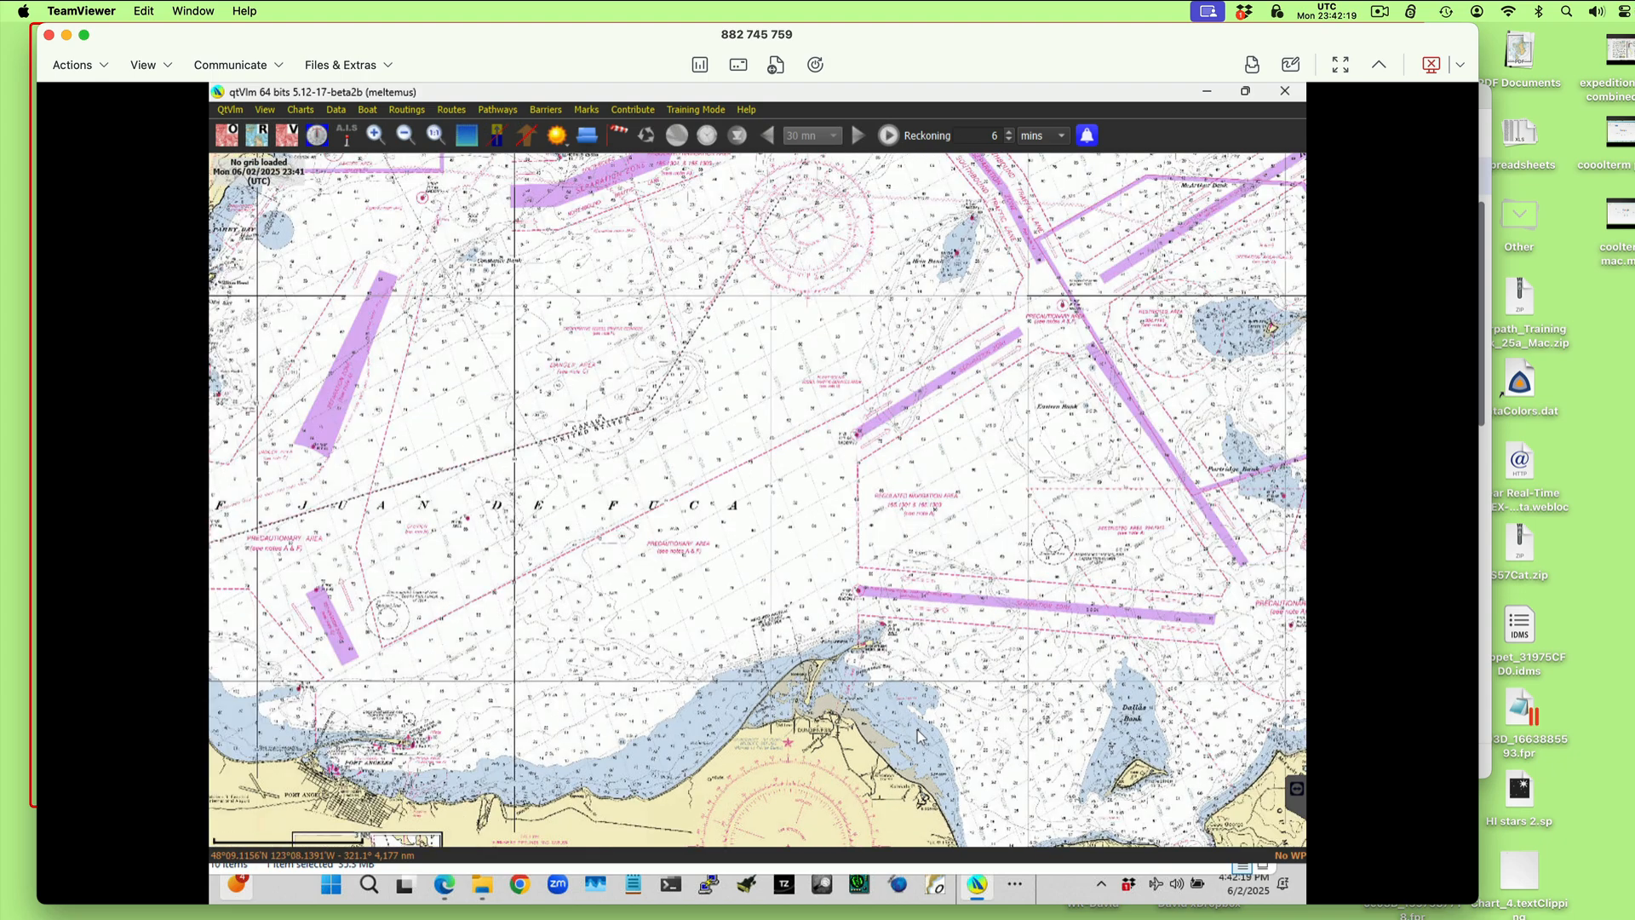
scroll(918, 734, down, 1)
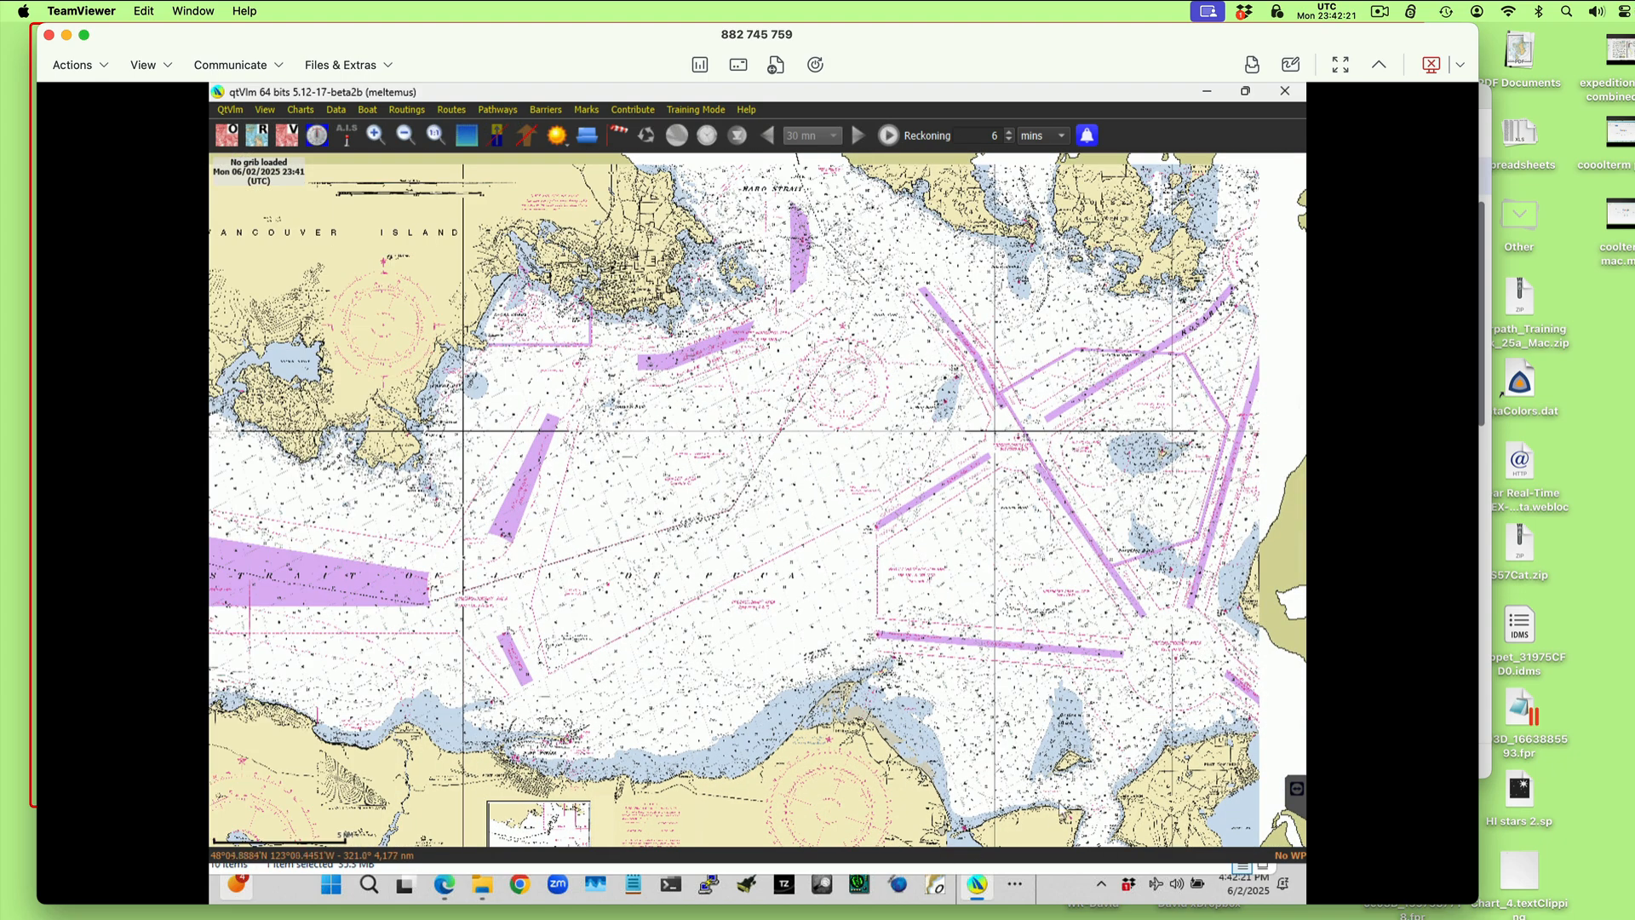
scroll(905, 573, down, 5)
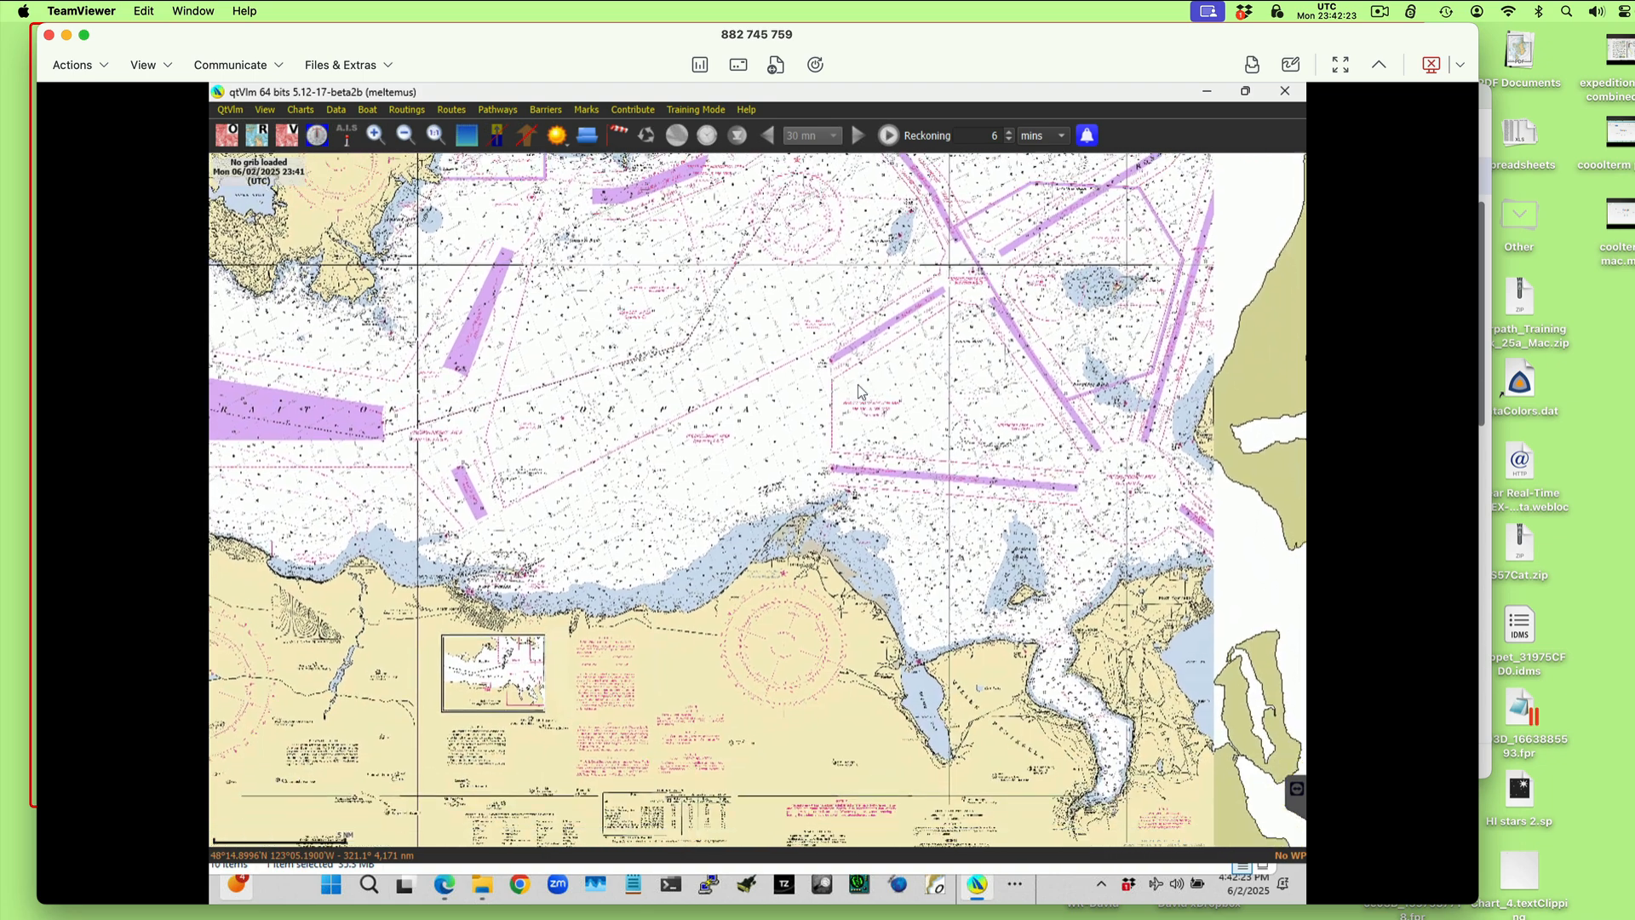
scroll(861, 564, down, 3)
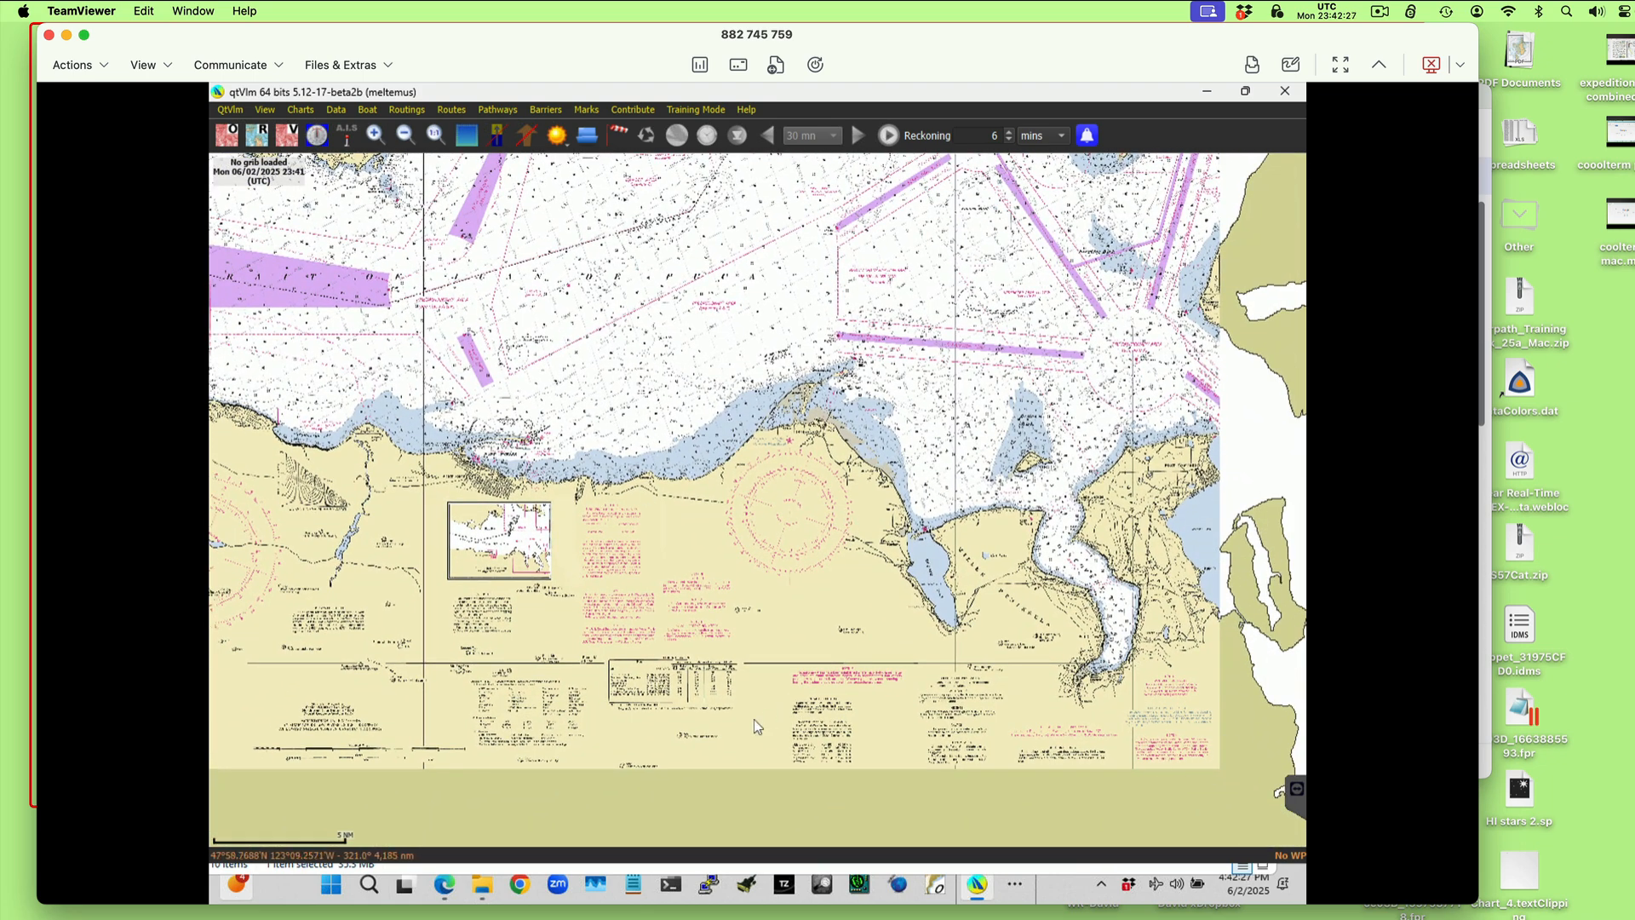
- Show only the raster chart covering the Strait of Juan de Fuca and examine its margin and the compass rose near Dungeness
right_click(705, 347)
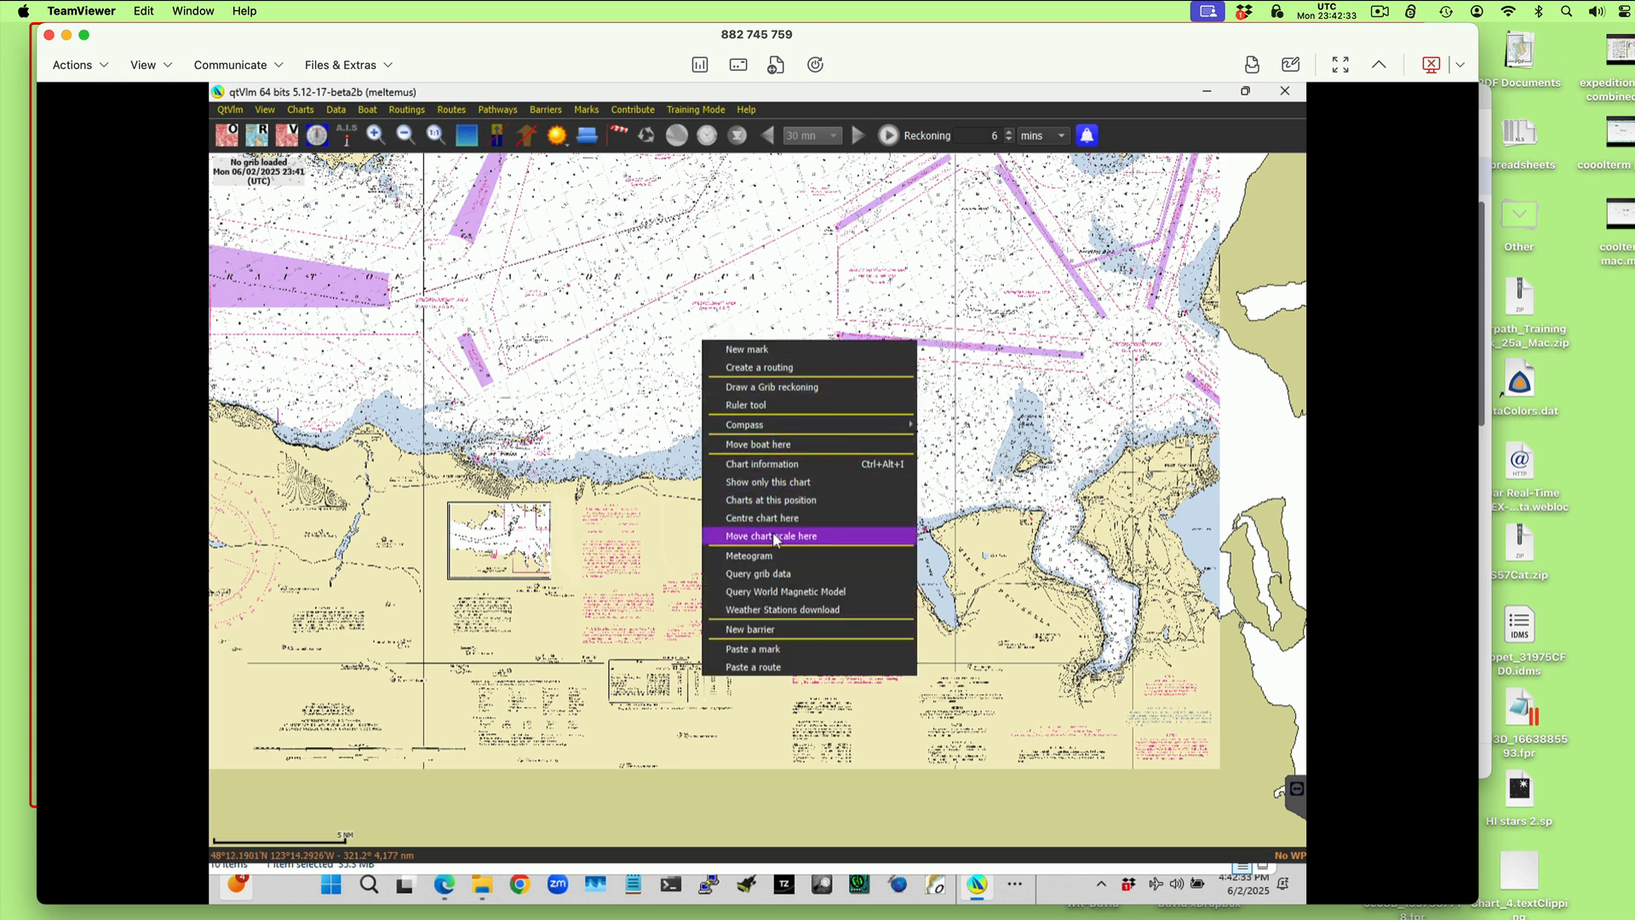
click(771, 482)
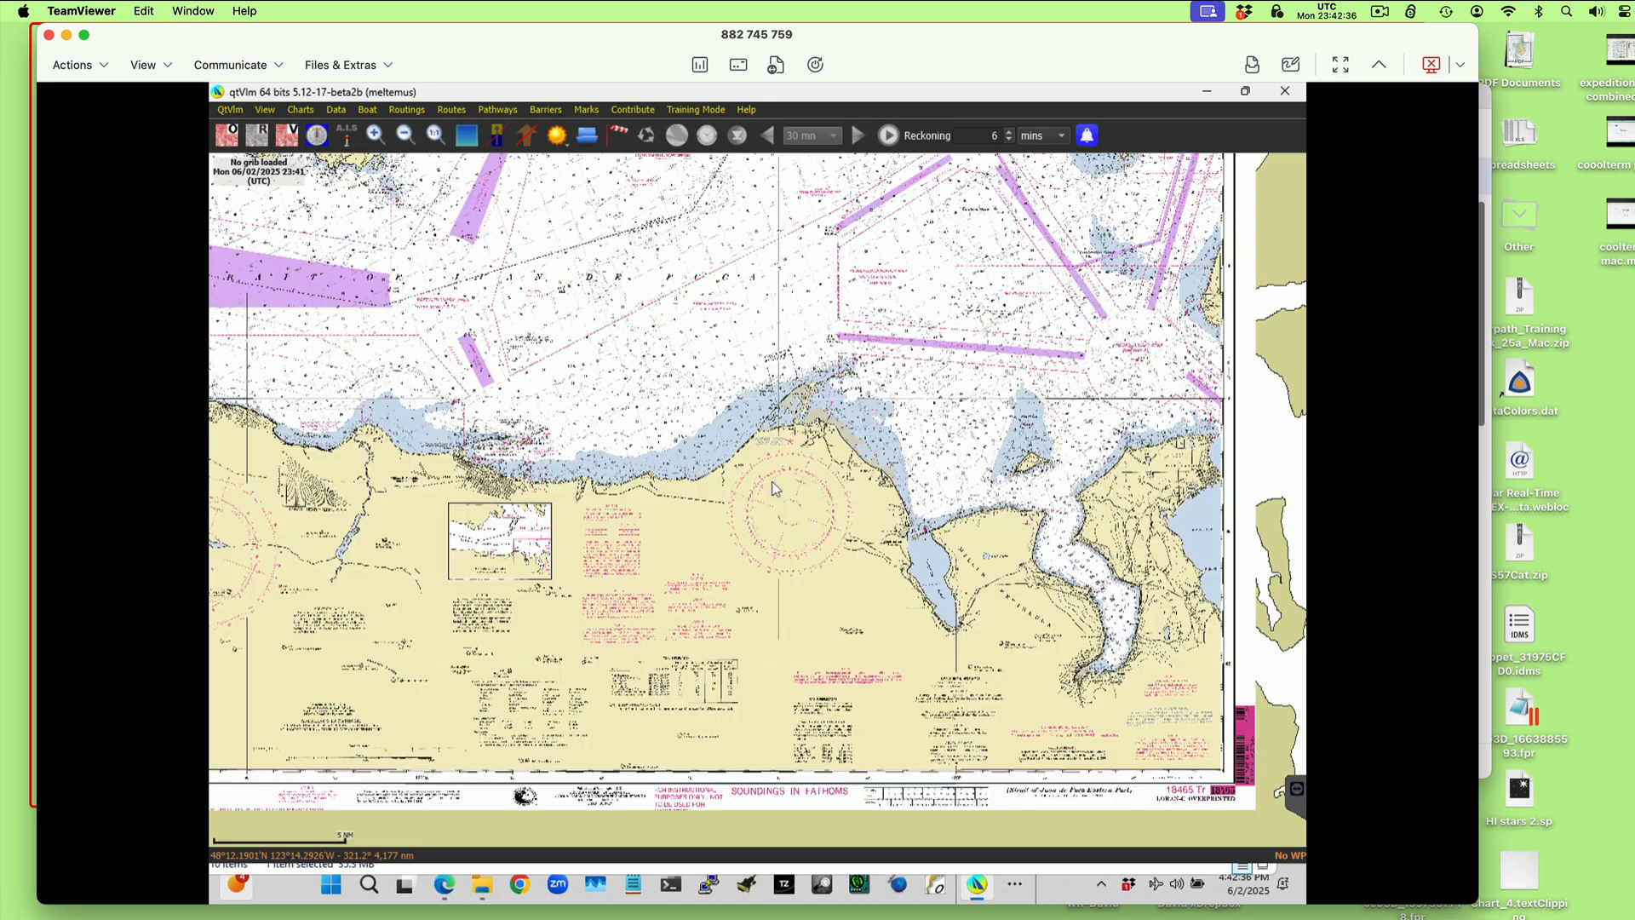
drag(808, 537, 794, 487)
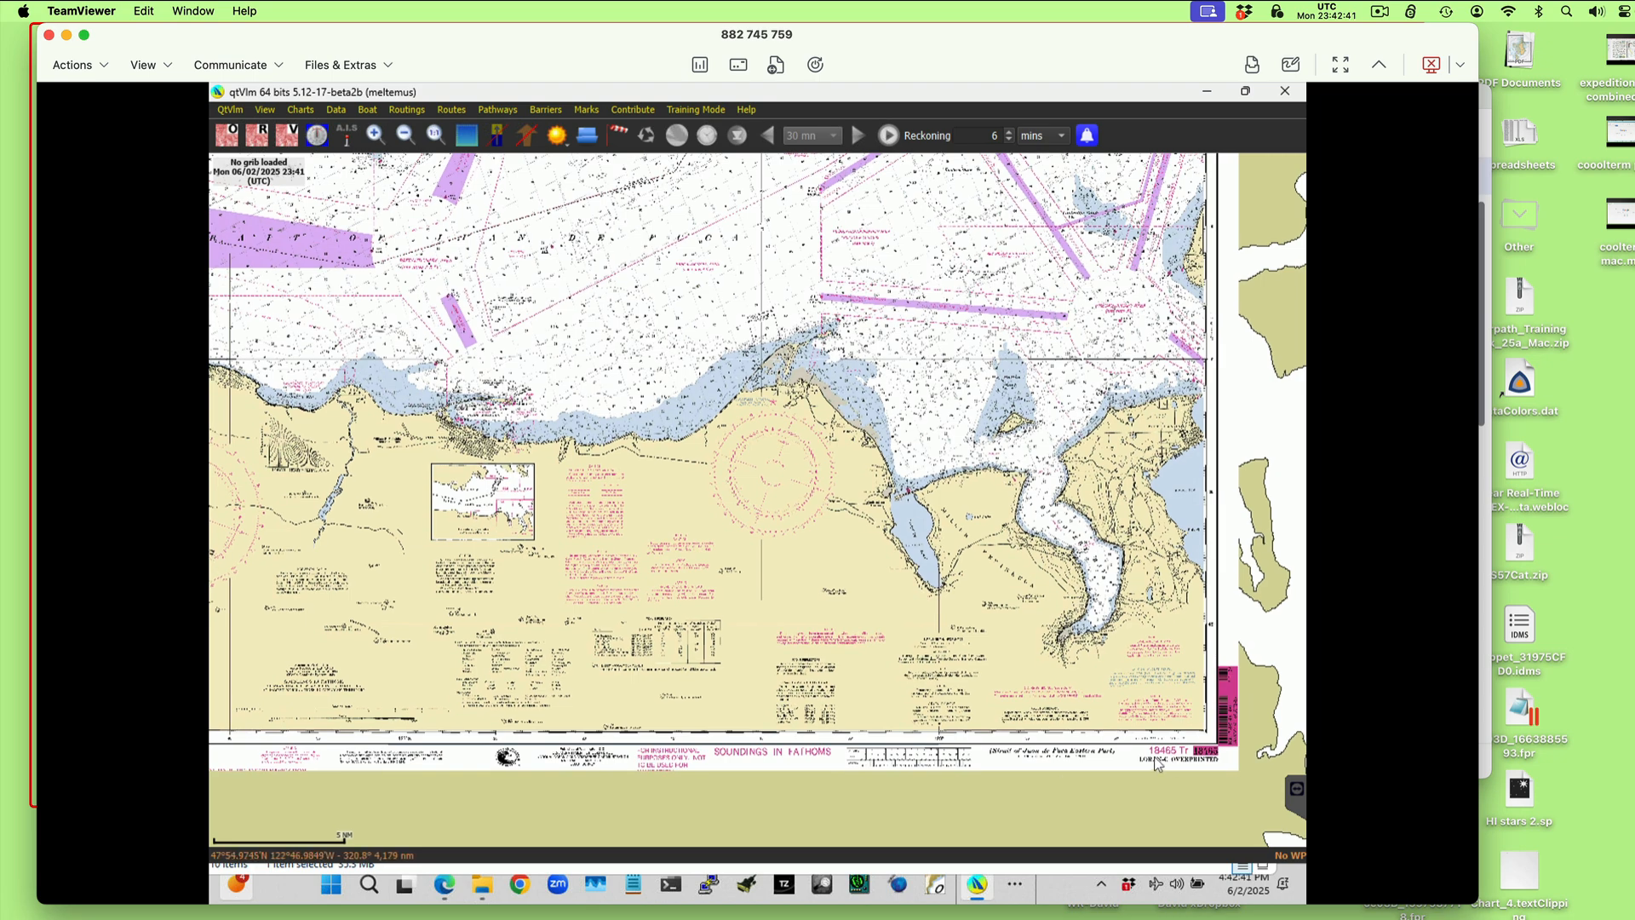
scroll(821, 391, up, 3)
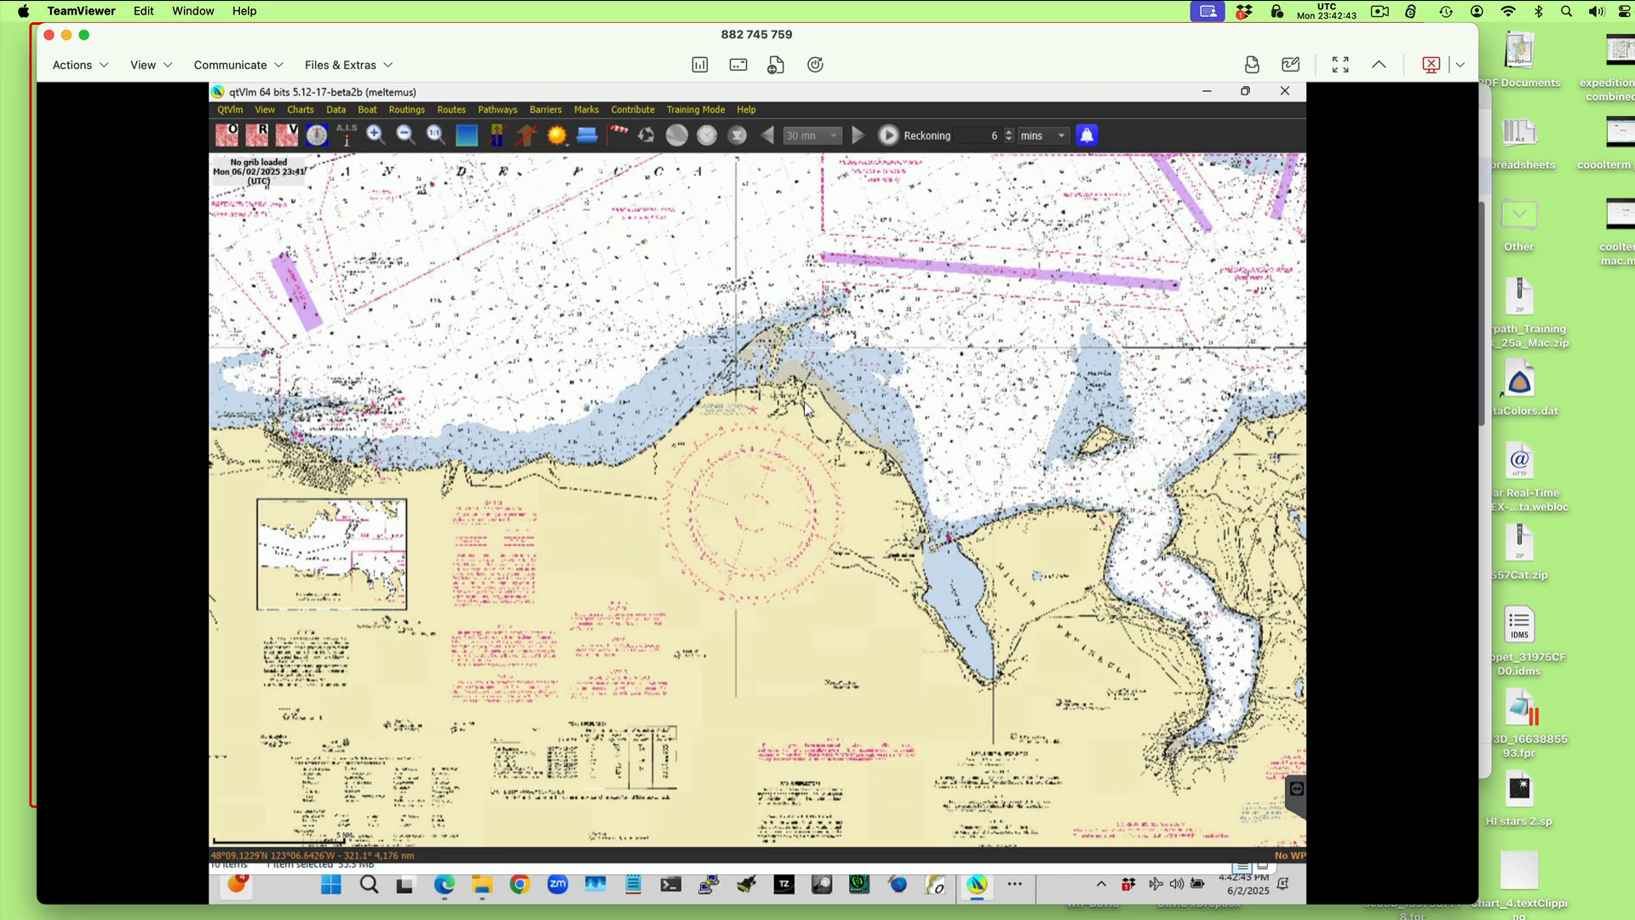
scroll(806, 409, up, 1)
scroll(805, 402, up, 1)
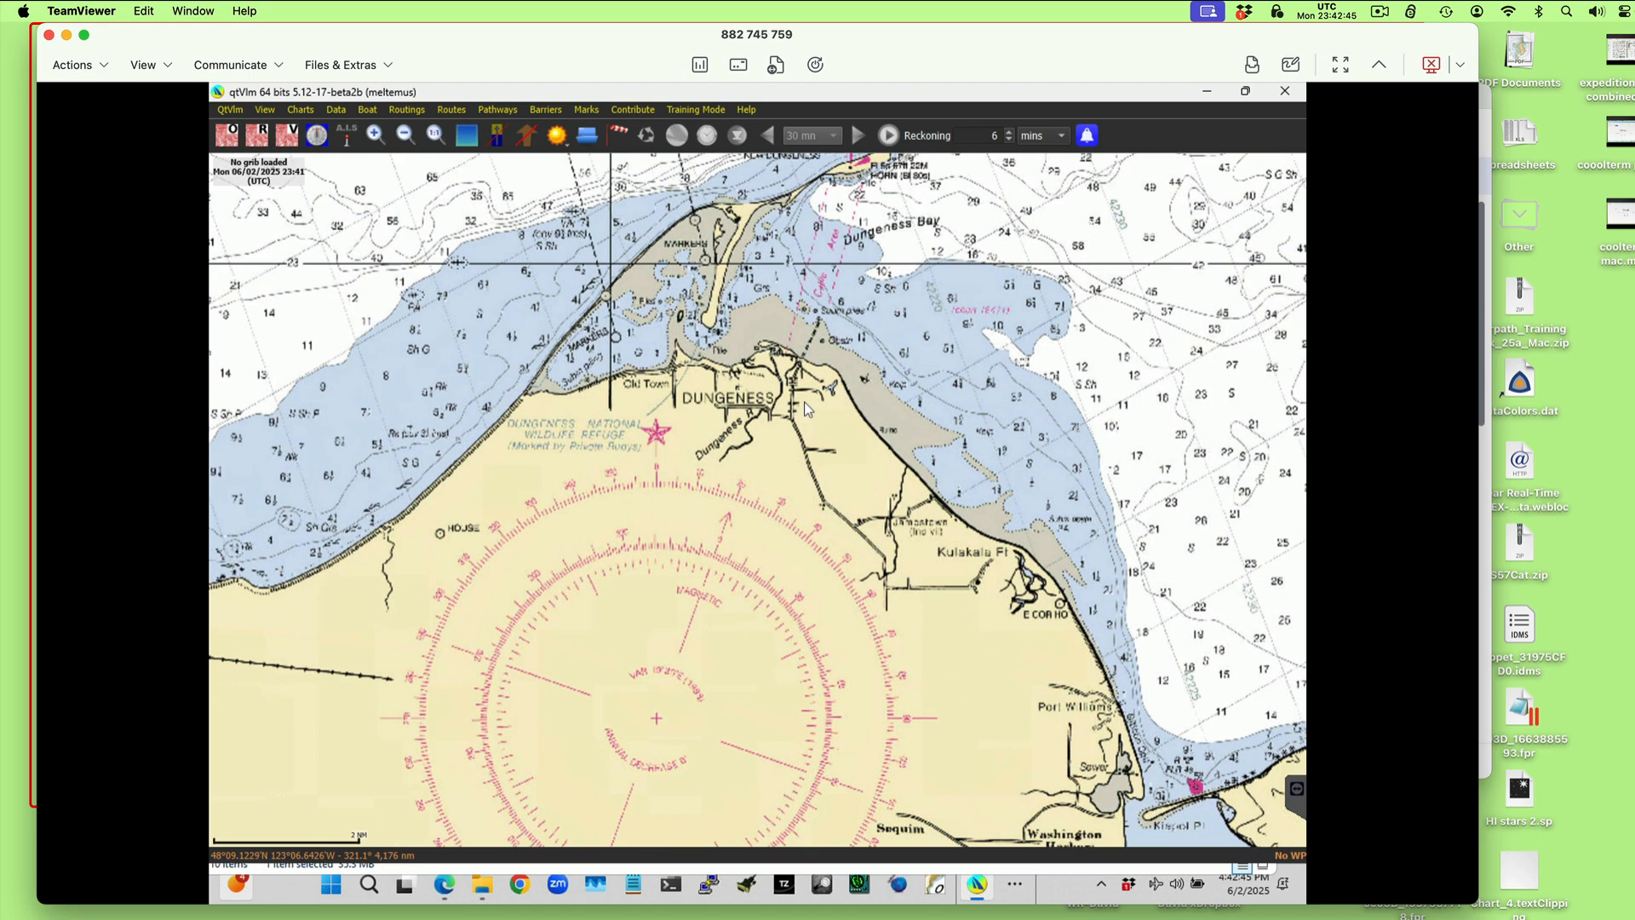
scroll(857, 374, up, 1)
drag(860, 356, 1221, 623)
drag(623, 639, 817, 264)
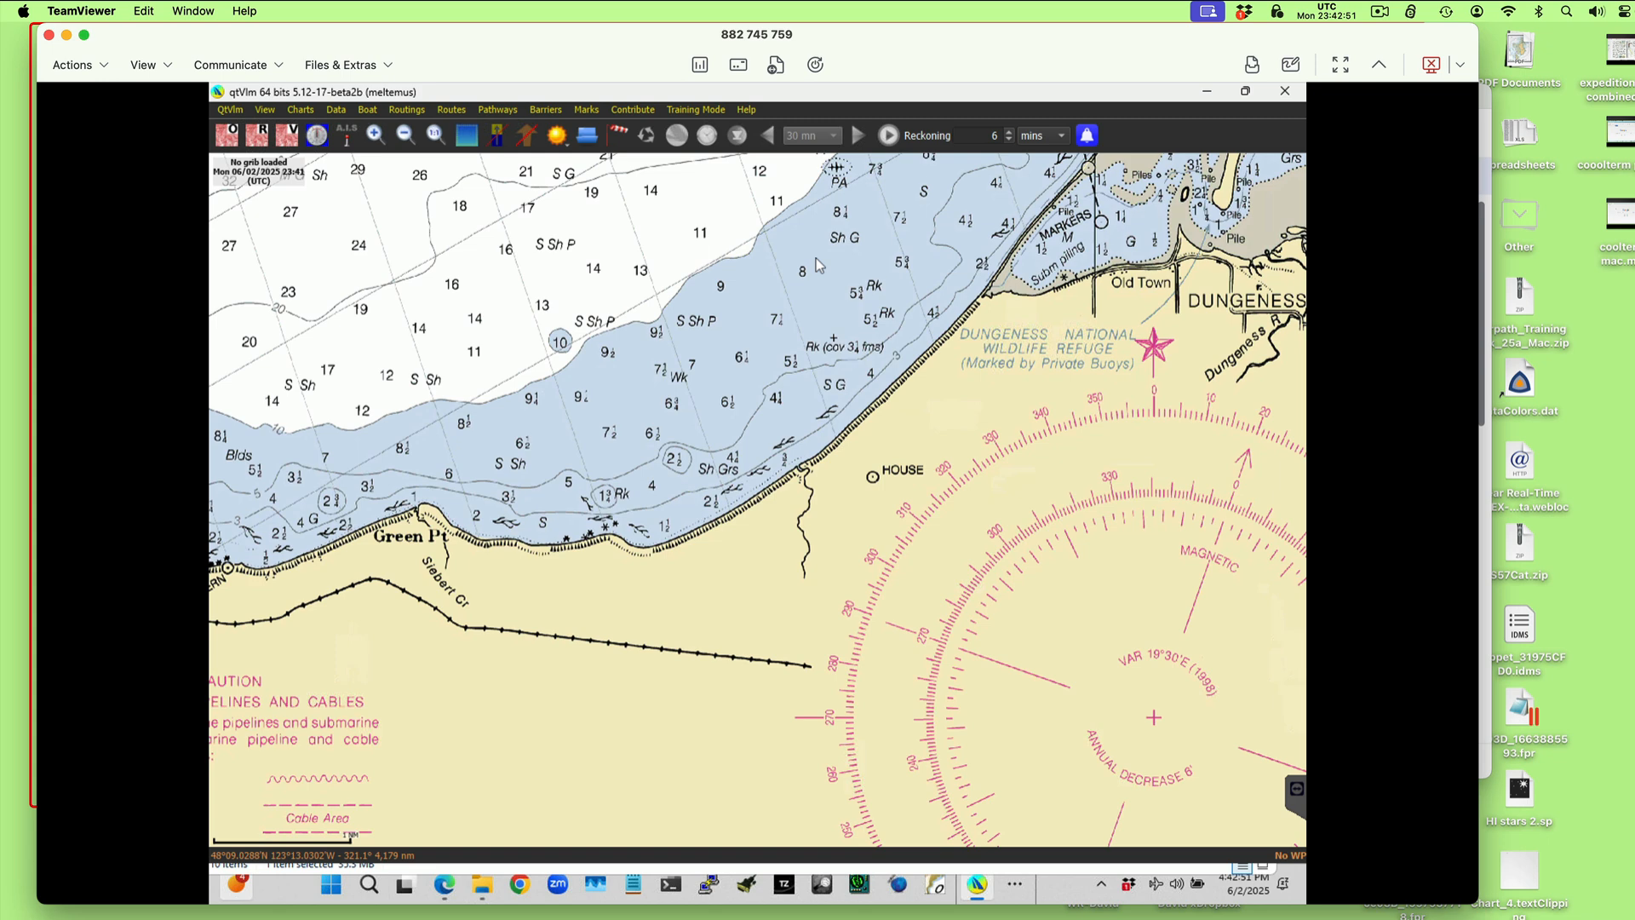